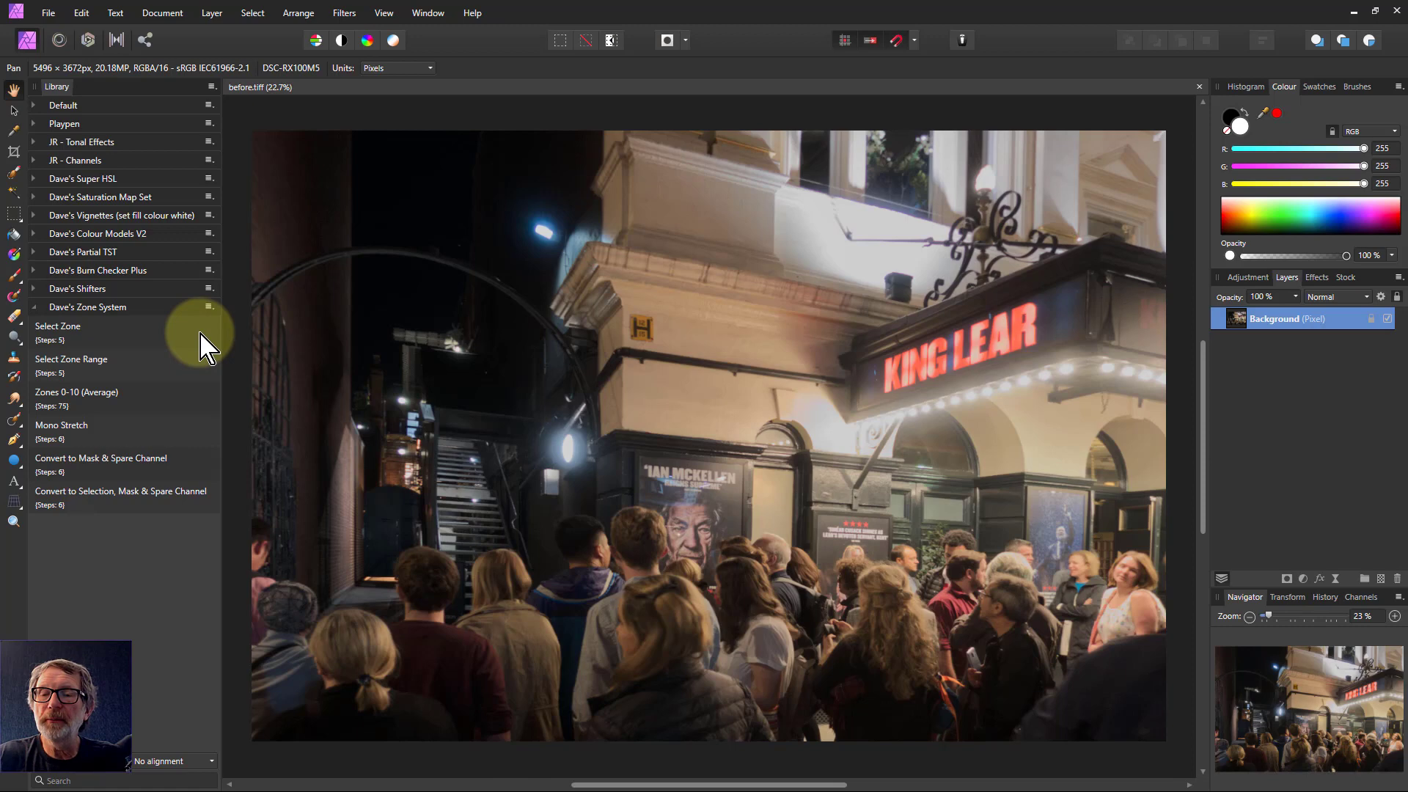
Run the Select Zone macro from Dave's Zone System and open the settings of its Zone Select procedural texture.
left_click(68, 337)
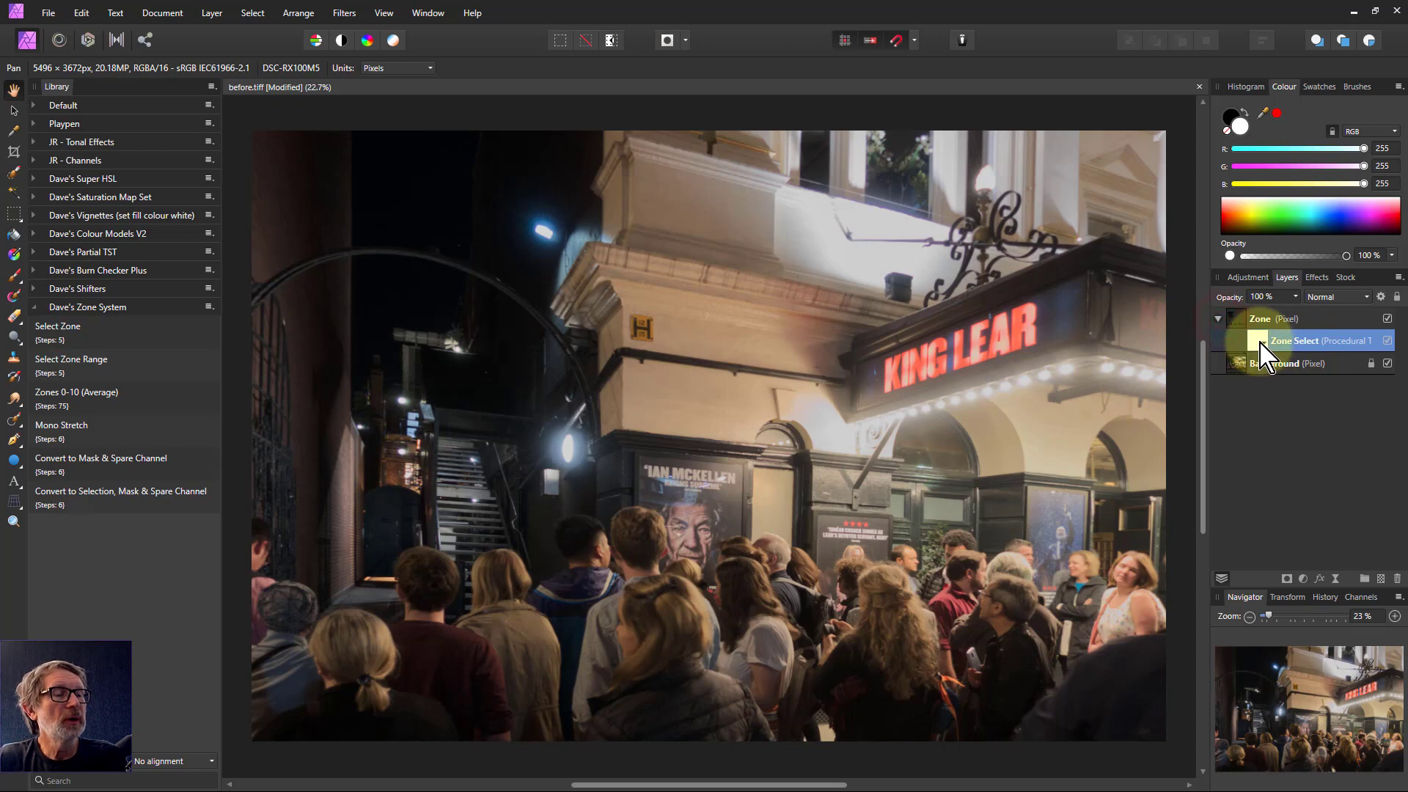
double_click(1258, 341)
left_click_drag(893, 363, 1078, 133)
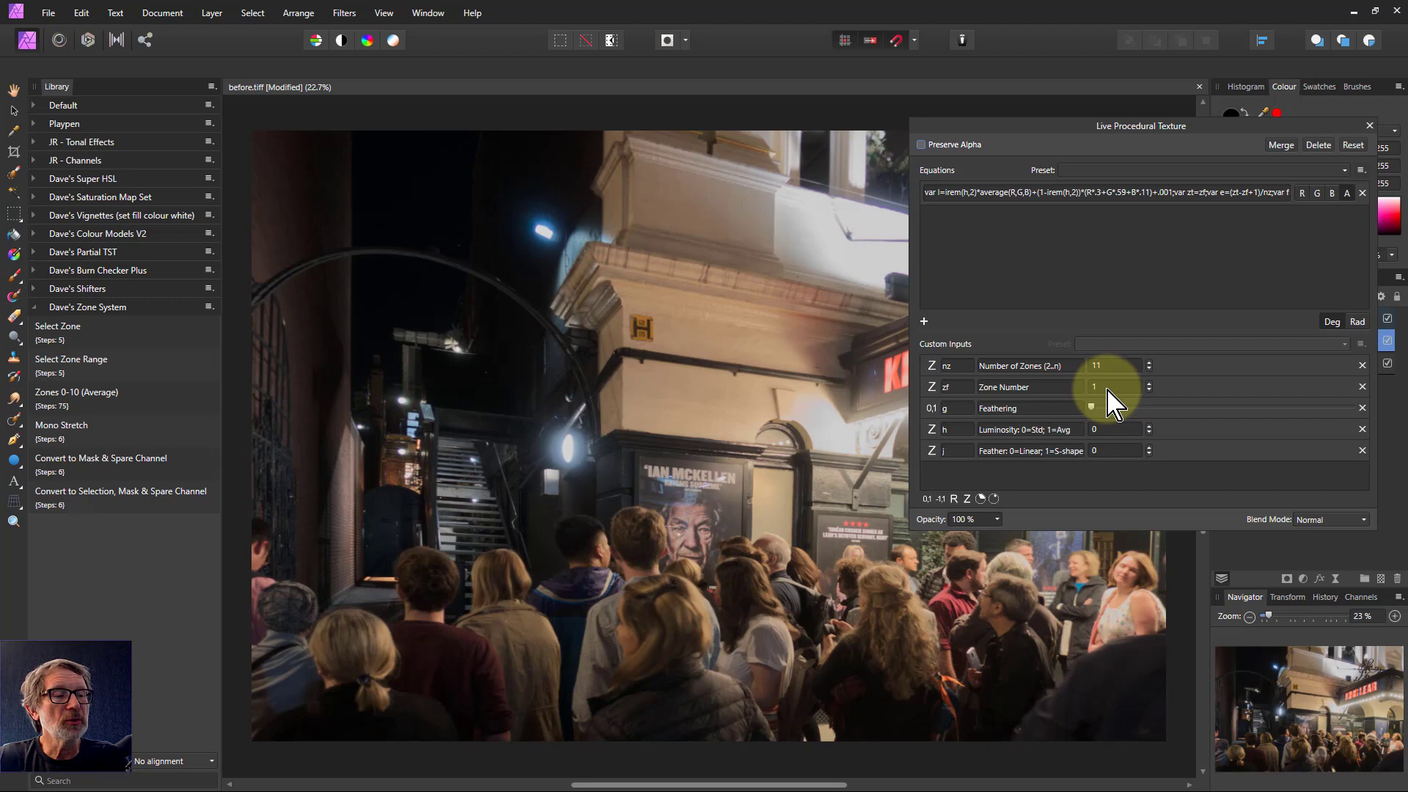
Hide the Background layer and step the Zone Number through zones 0 to 8 to preview each zone in isolation.
scroll(1109, 391, "down", 1)
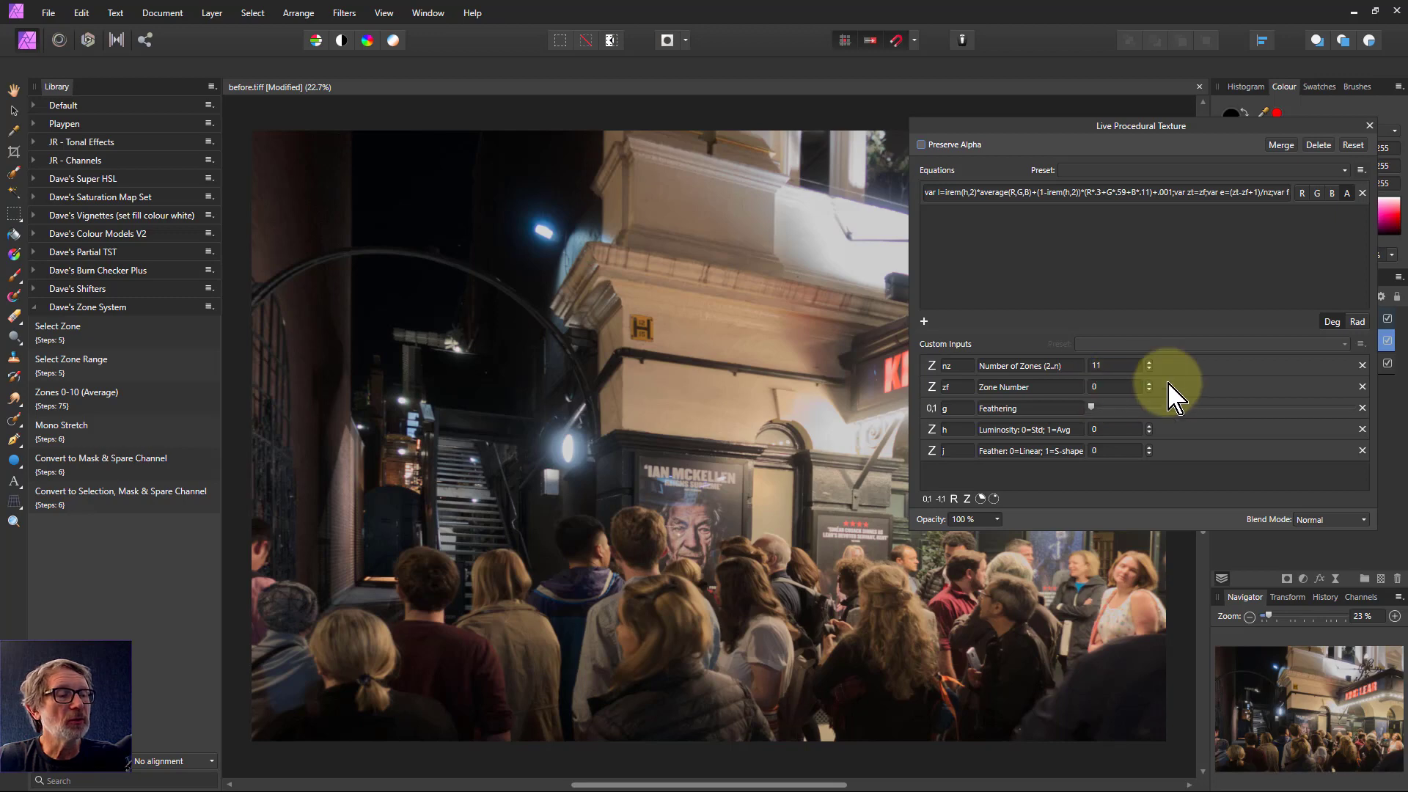
left_click(1388, 363)
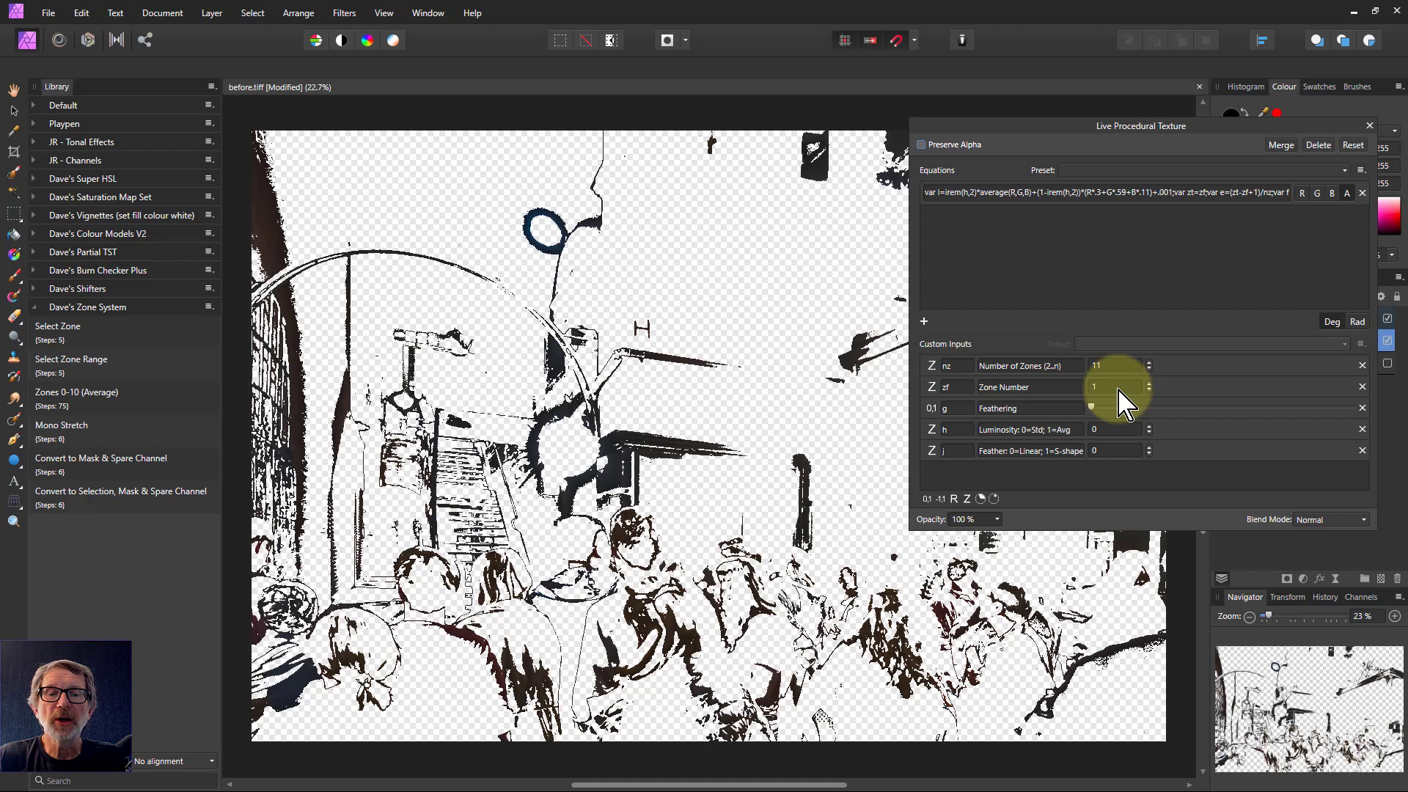
scroll(1120, 392, "up", 1)
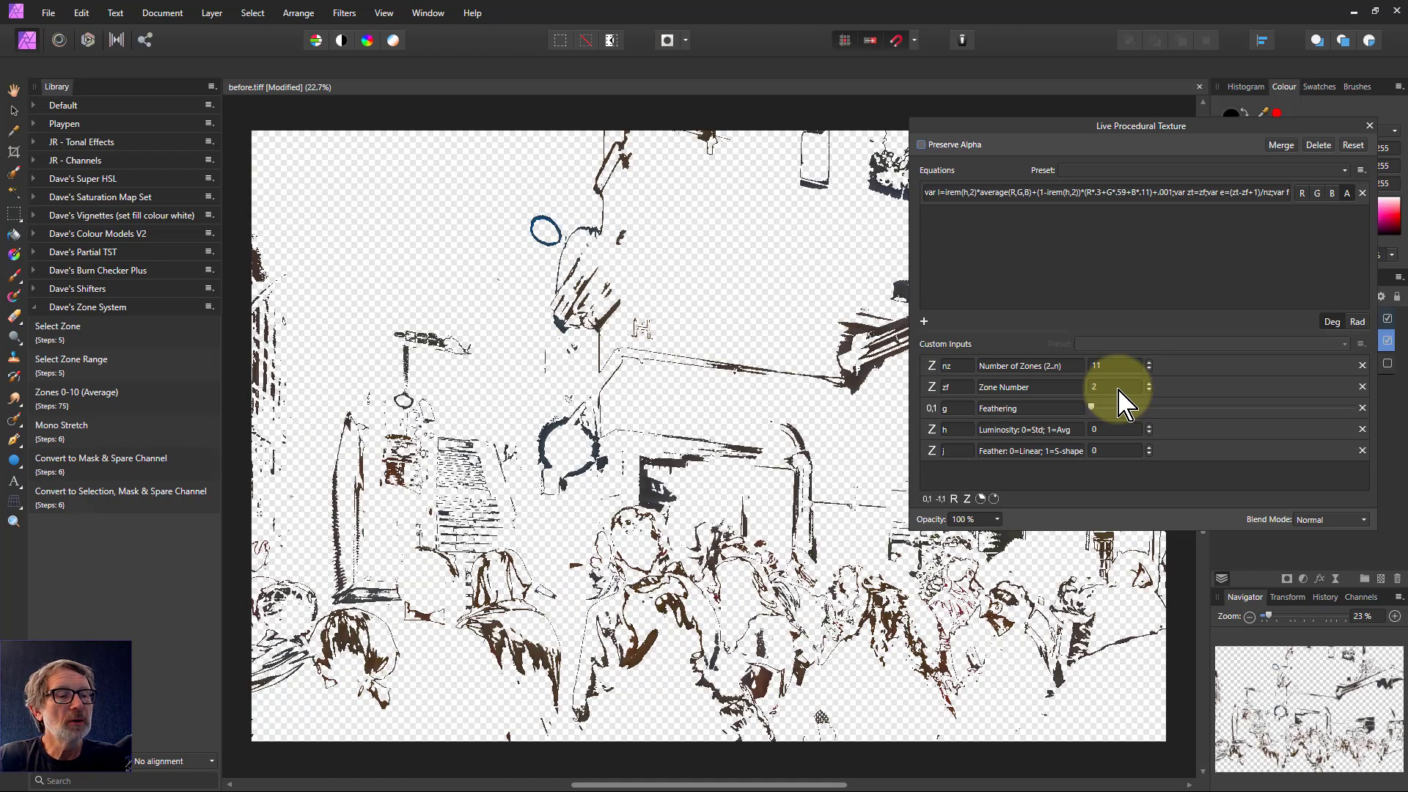
scroll(1119, 393, "up", 1)
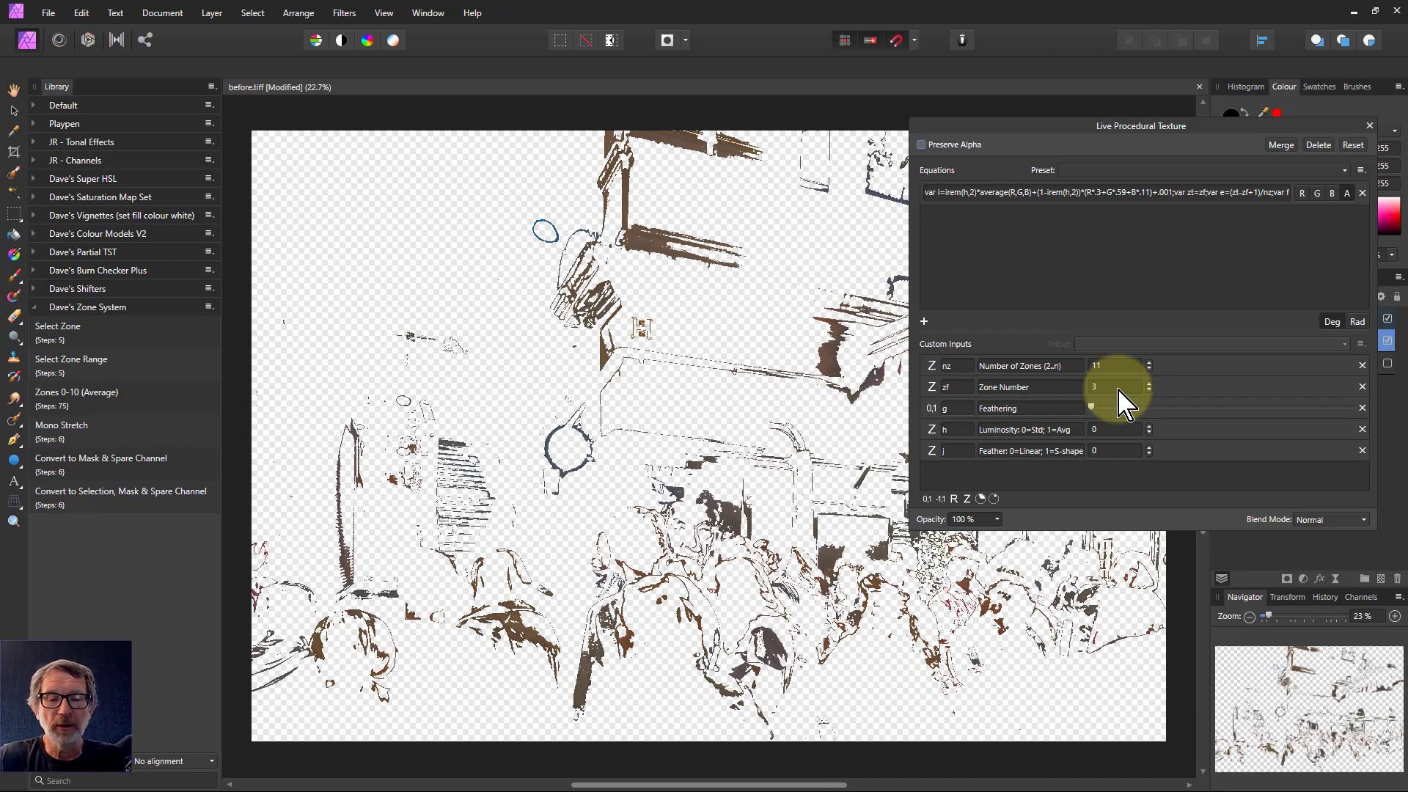
scroll(1124, 403, "up", 1)
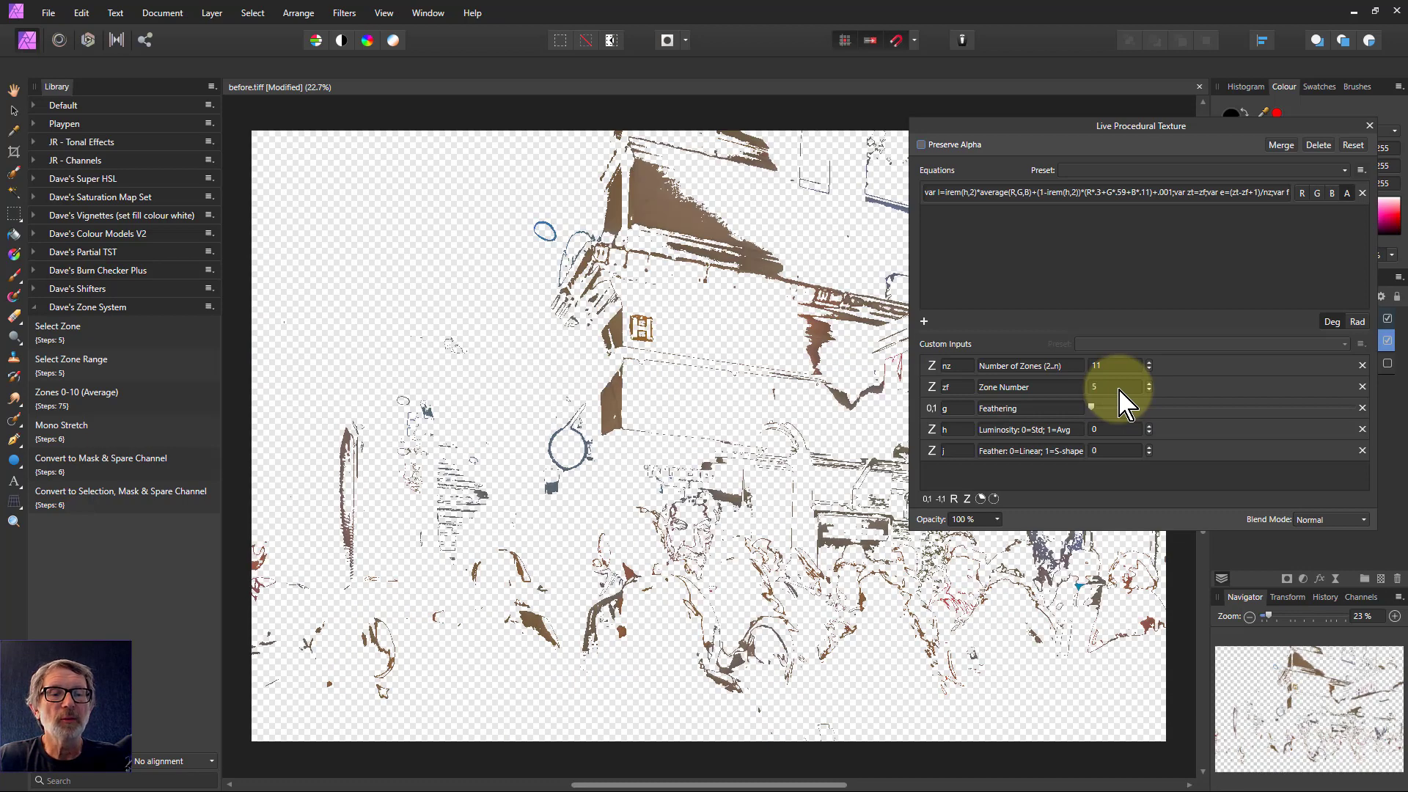
scroll(1127, 404, "up", 1)
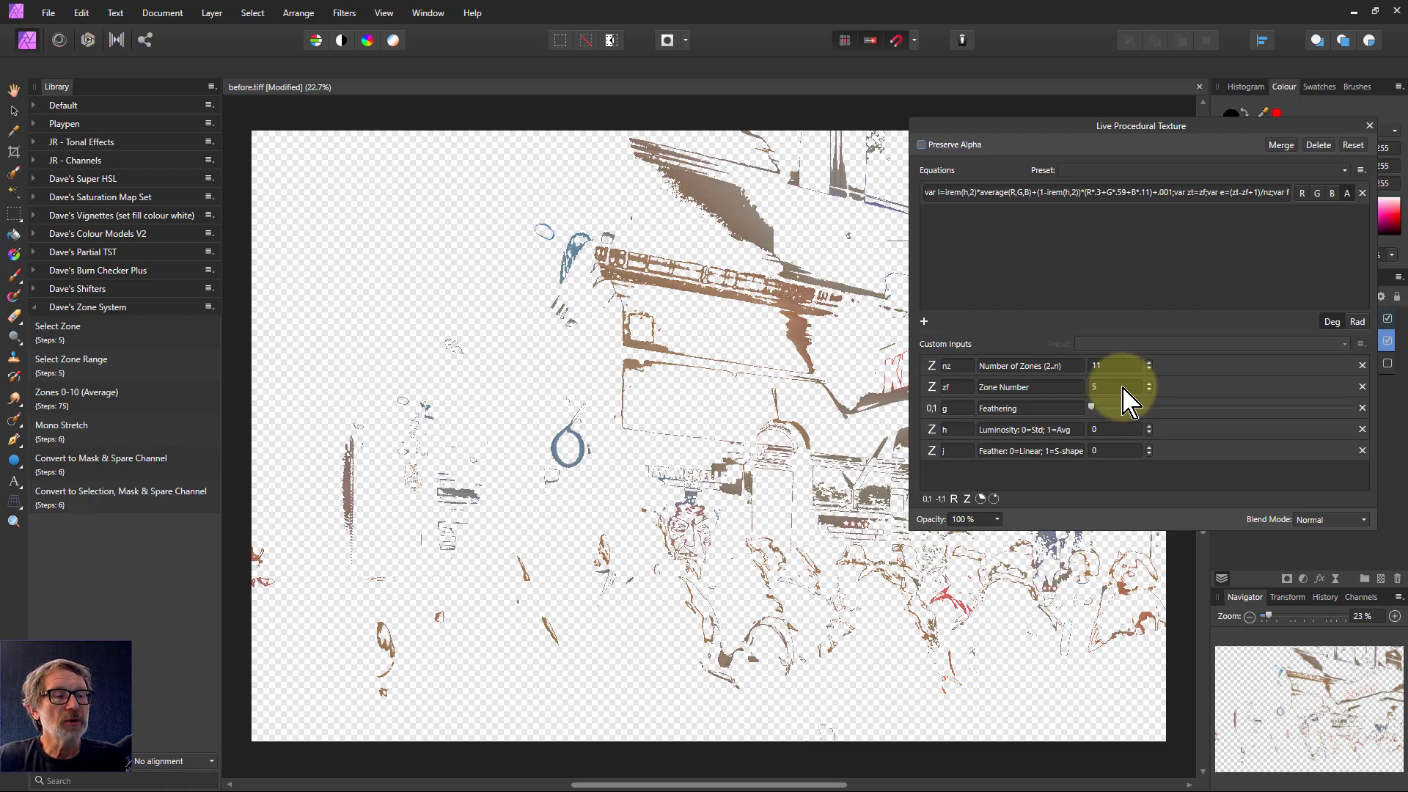
scroll(1127, 402, "up", 1)
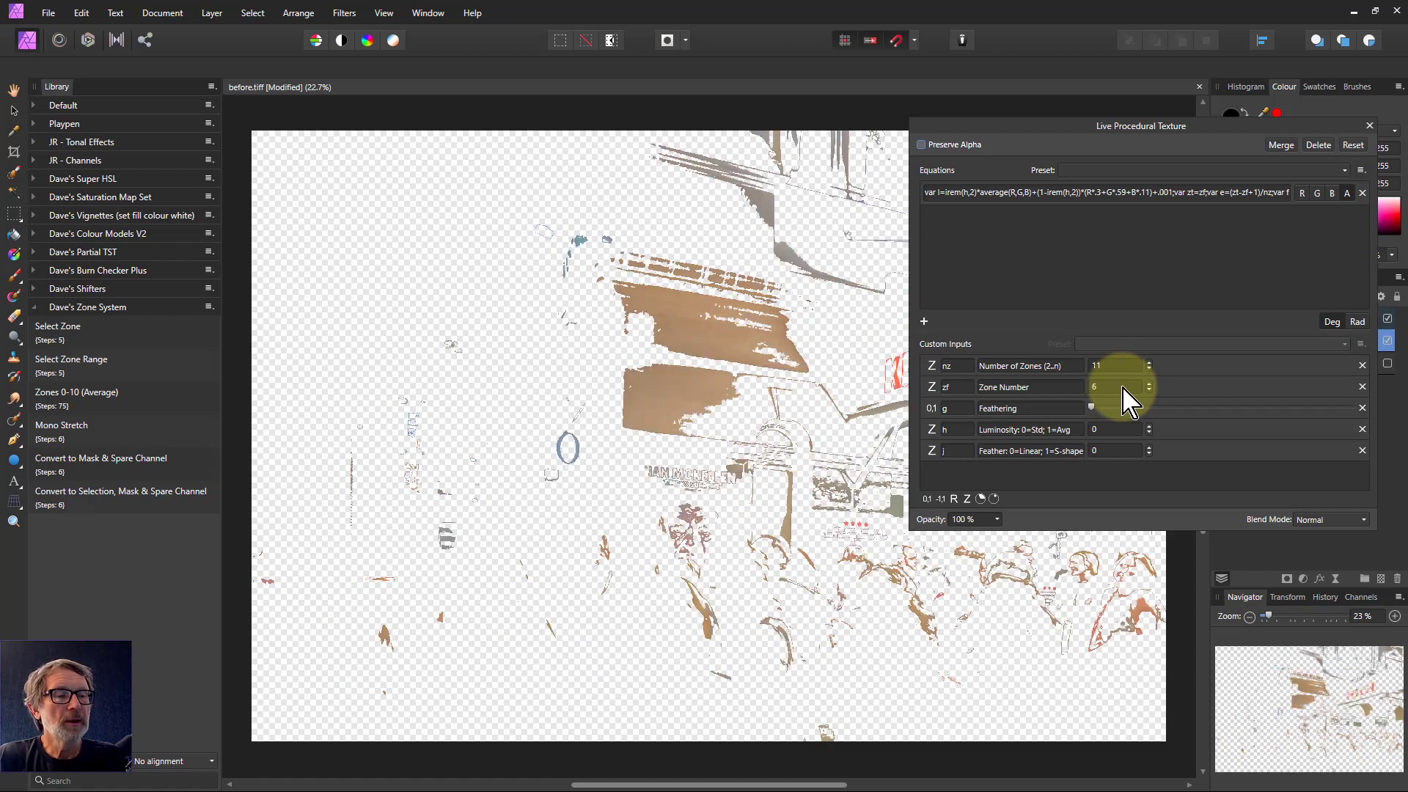
scroll(1127, 402, "up", 1)
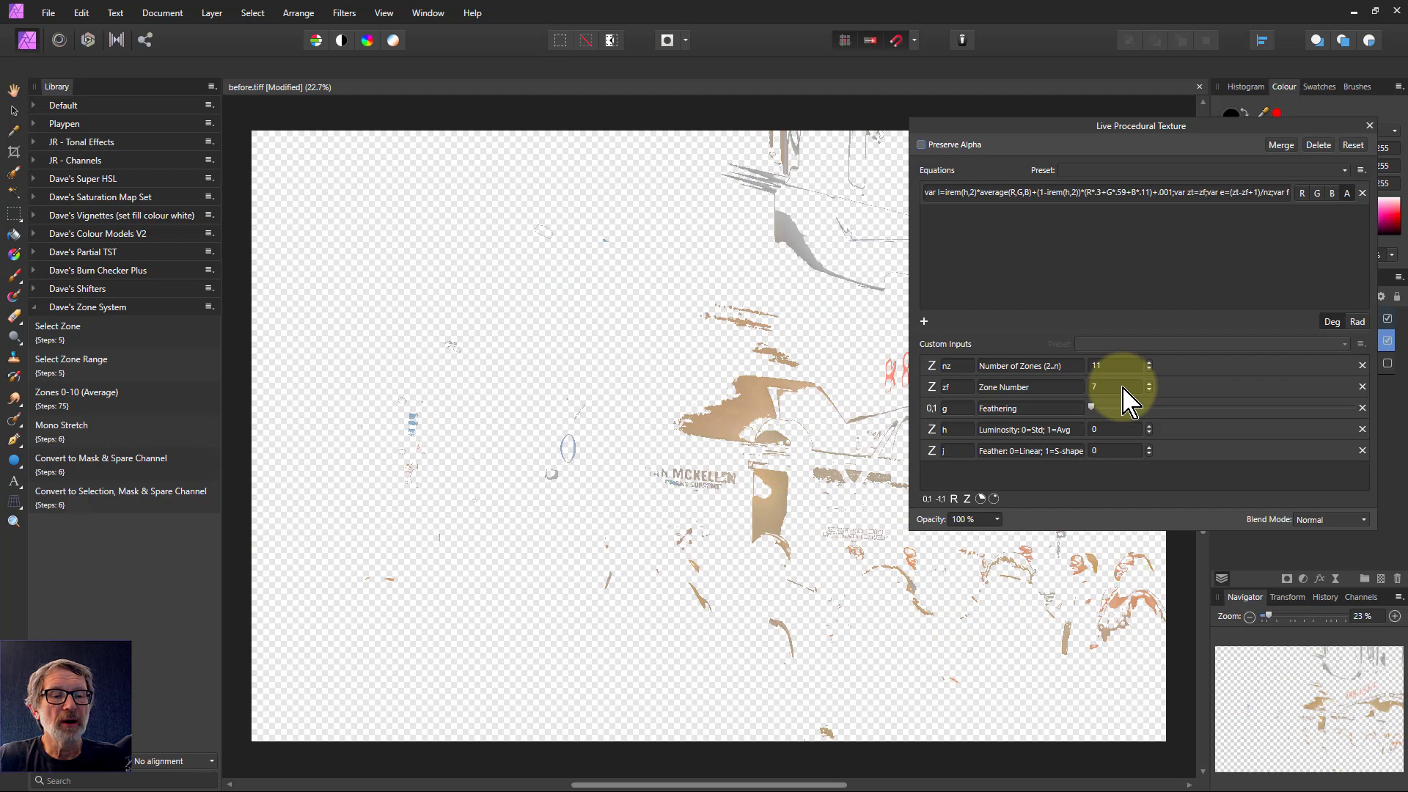
scroll(1127, 401, "up", 1)
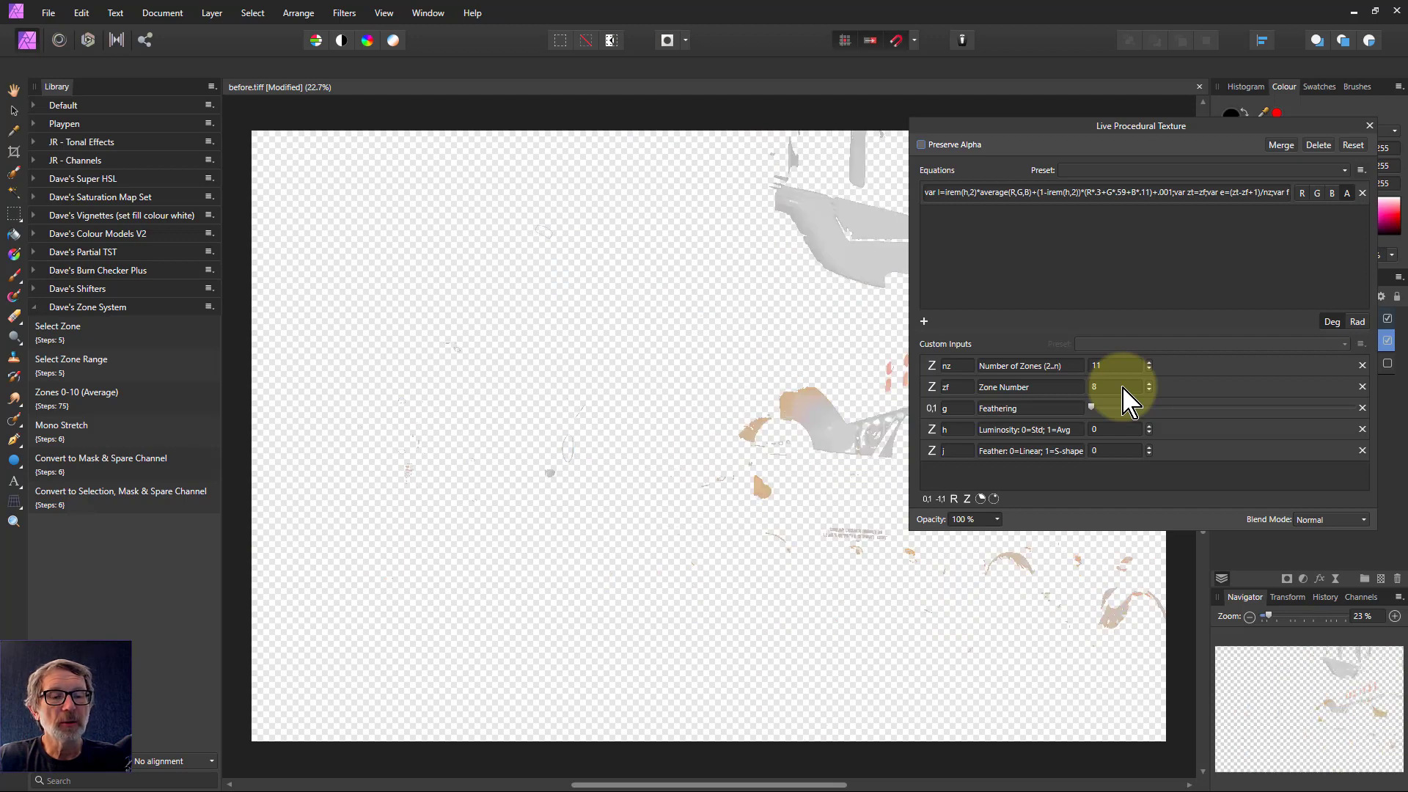
Step the Zone Number back down to 3, then up to 10, to preview the darker and brighter zones.
scroll(1127, 402, "down", 3)
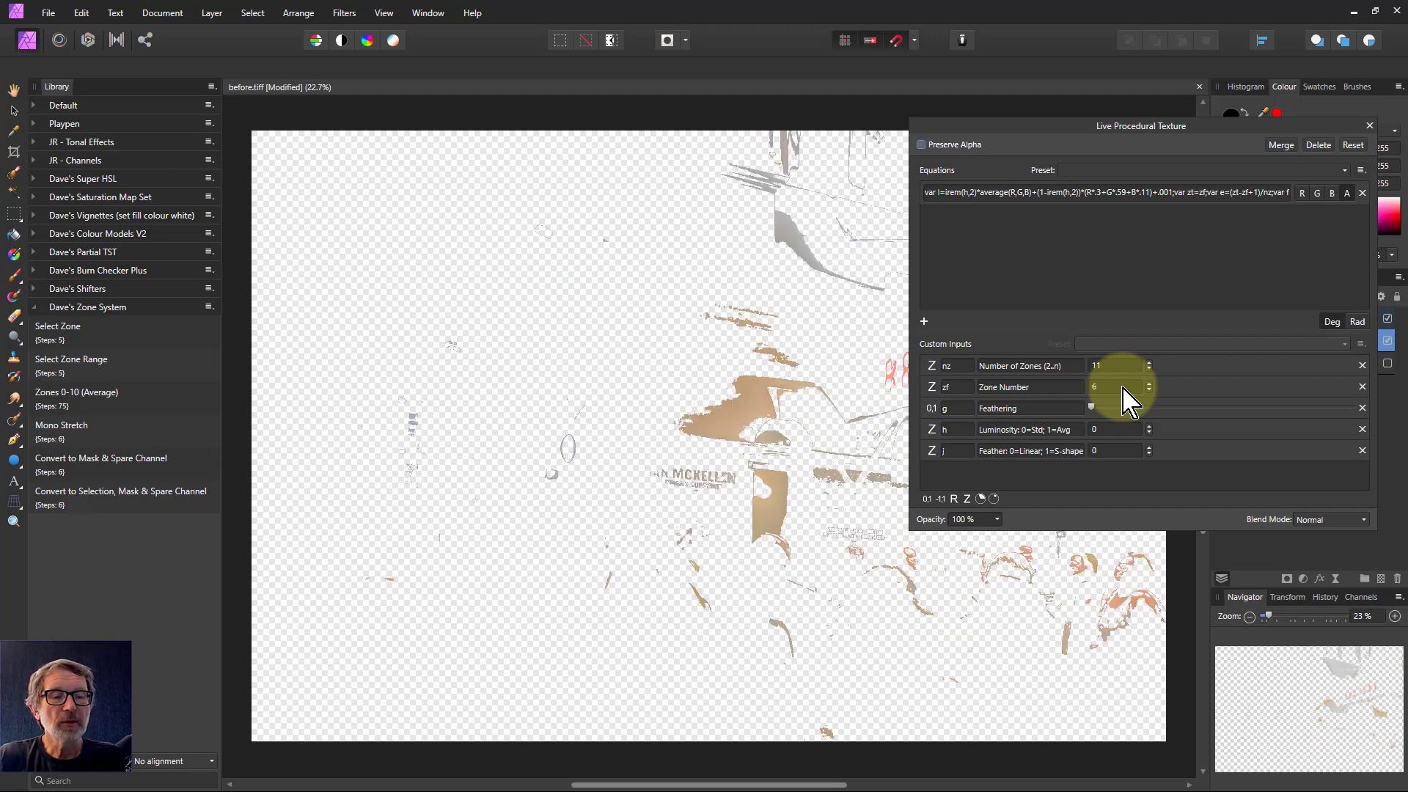
scroll(1126, 402, "down", 4)
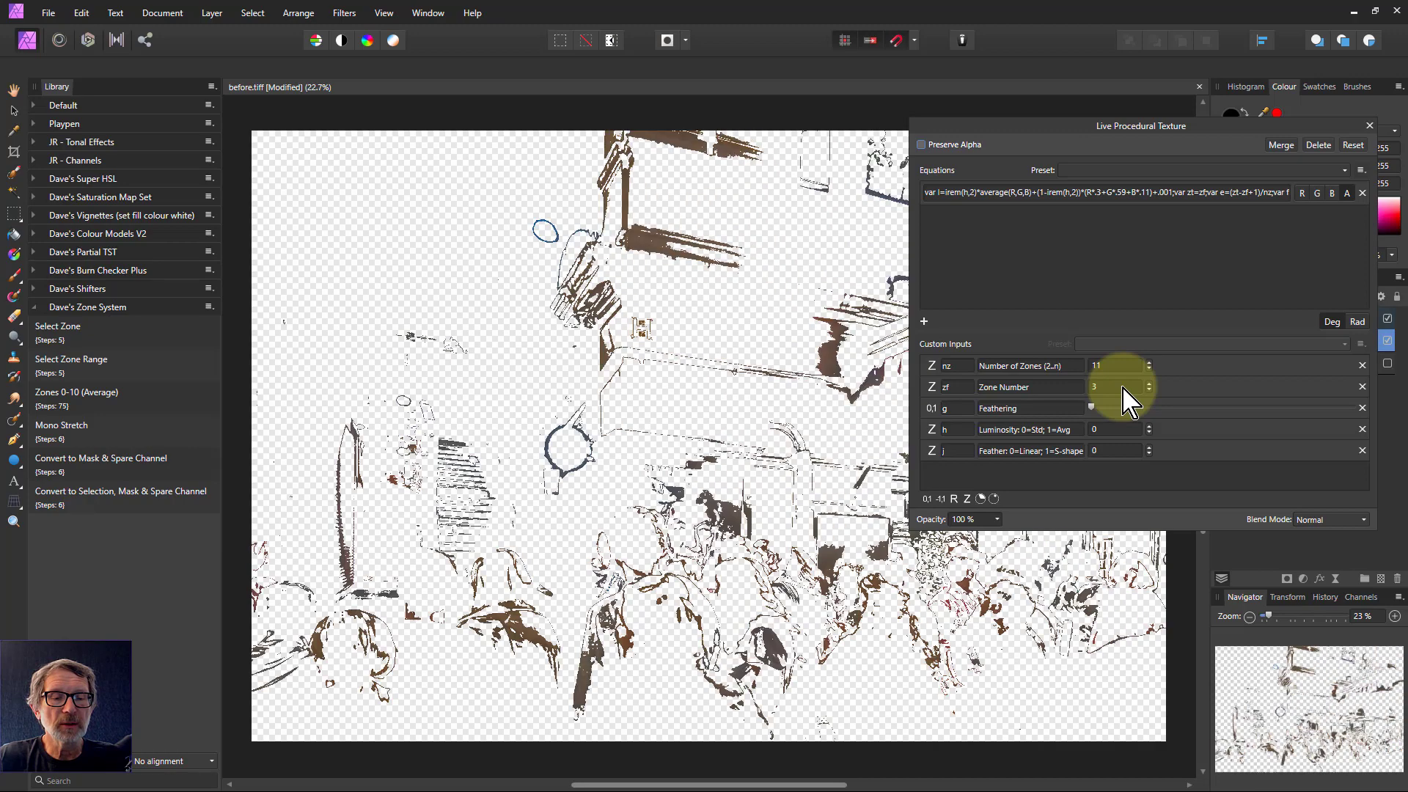
scroll(1126, 402, "up", 5)
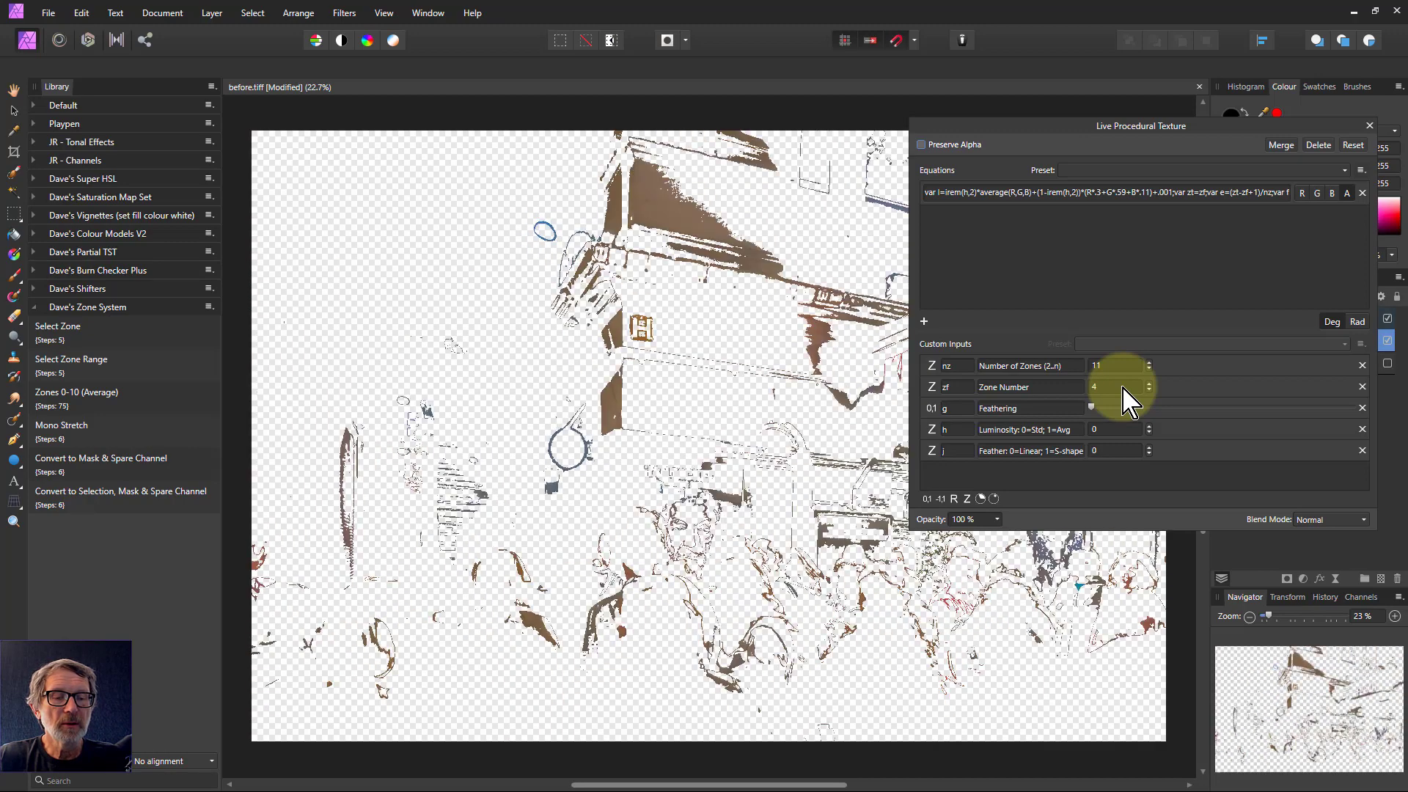
scroll(1127, 402, "up", 1)
scroll(1127, 401, "down", 2)
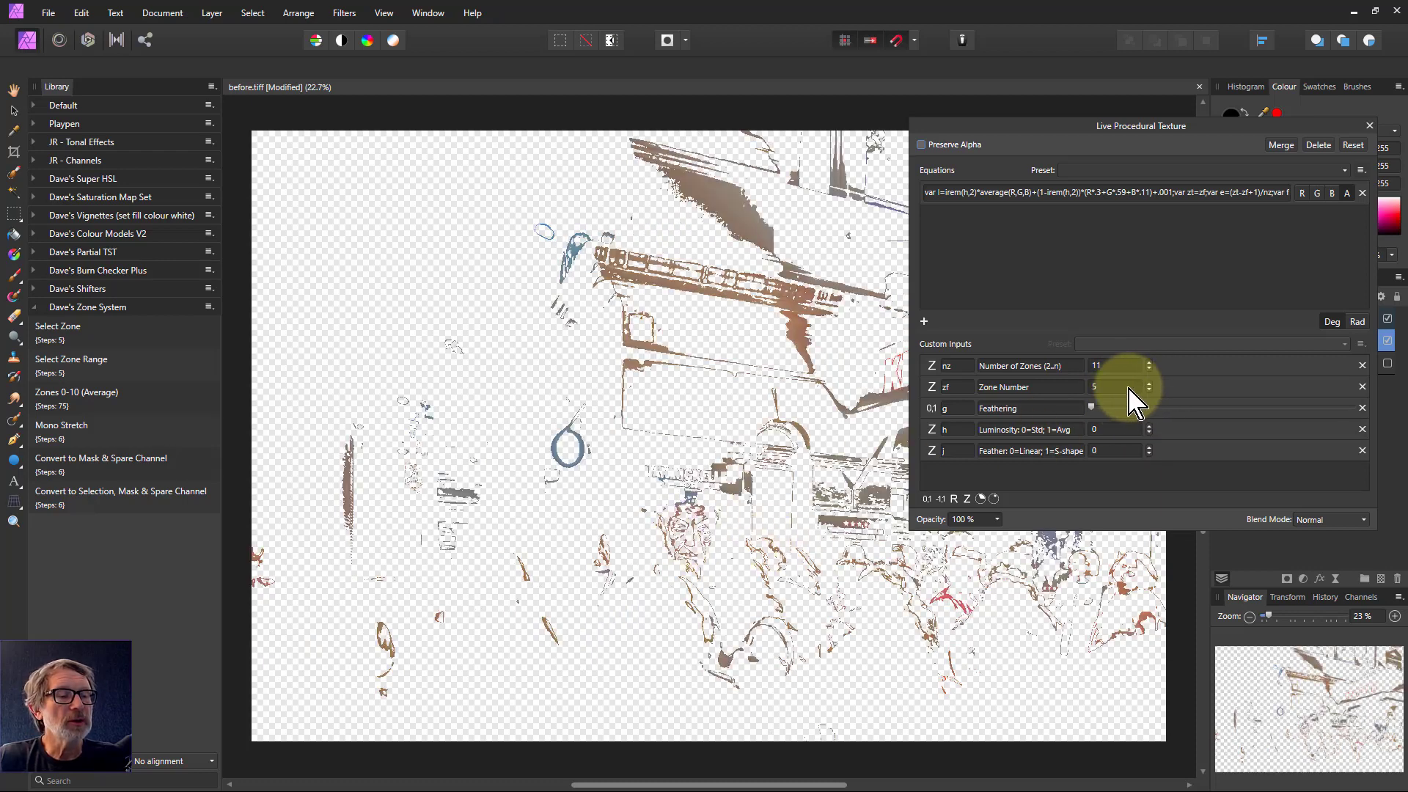
scroll(1137, 396, "up", 2)
scroll(1136, 399, "up", 1)
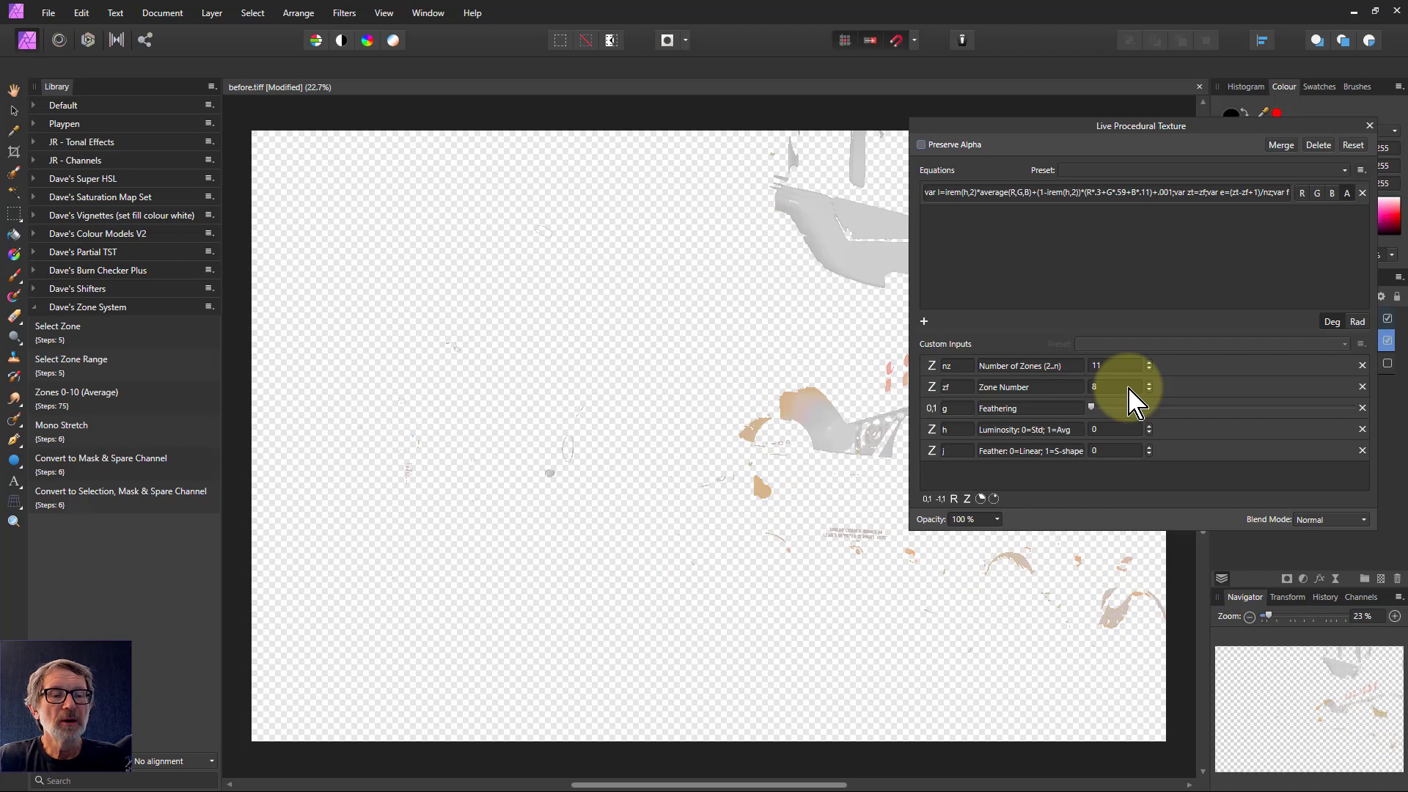
scroll(1135, 400, "up", 1)
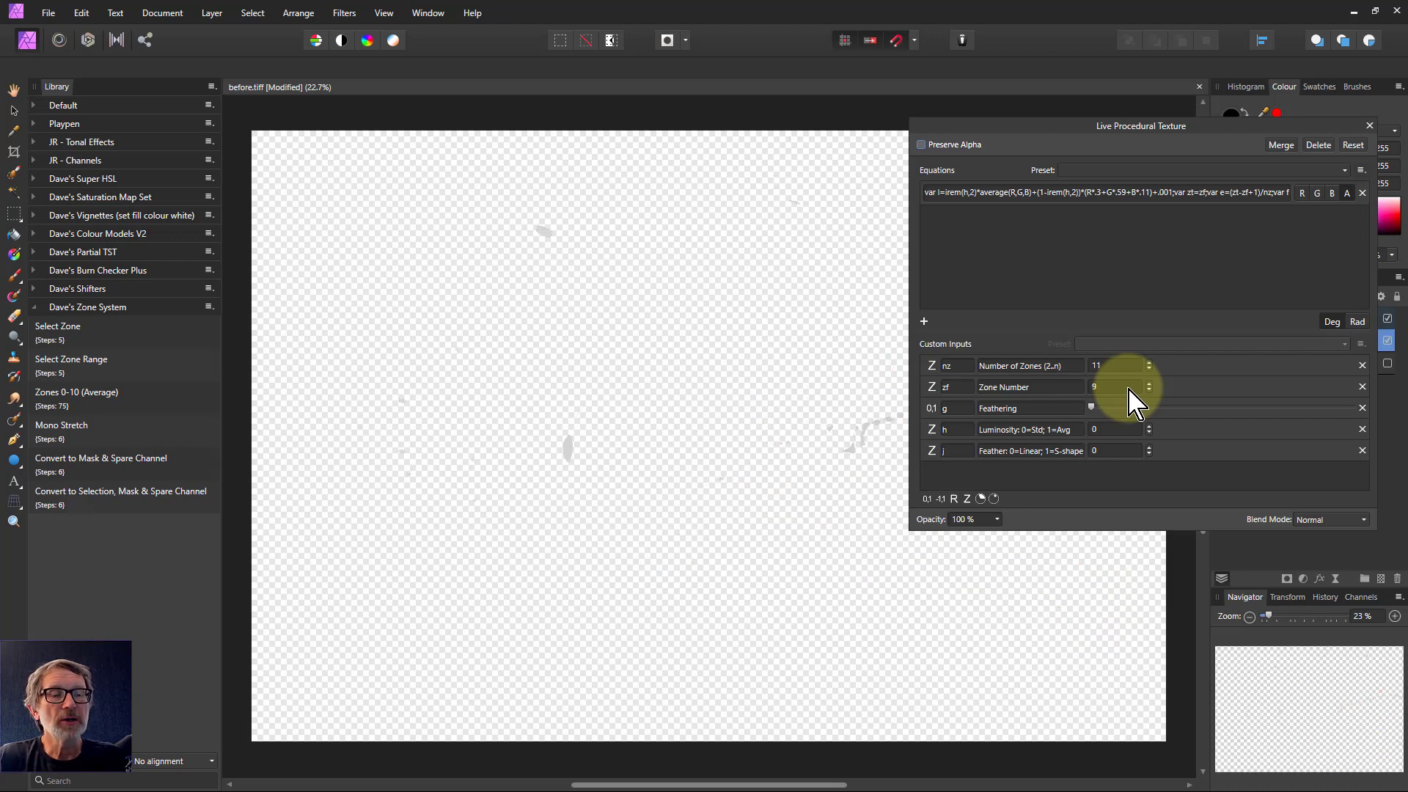
left_click_drag(1071, 140, 1194, 132)
scroll(1235, 382, "up", 1)
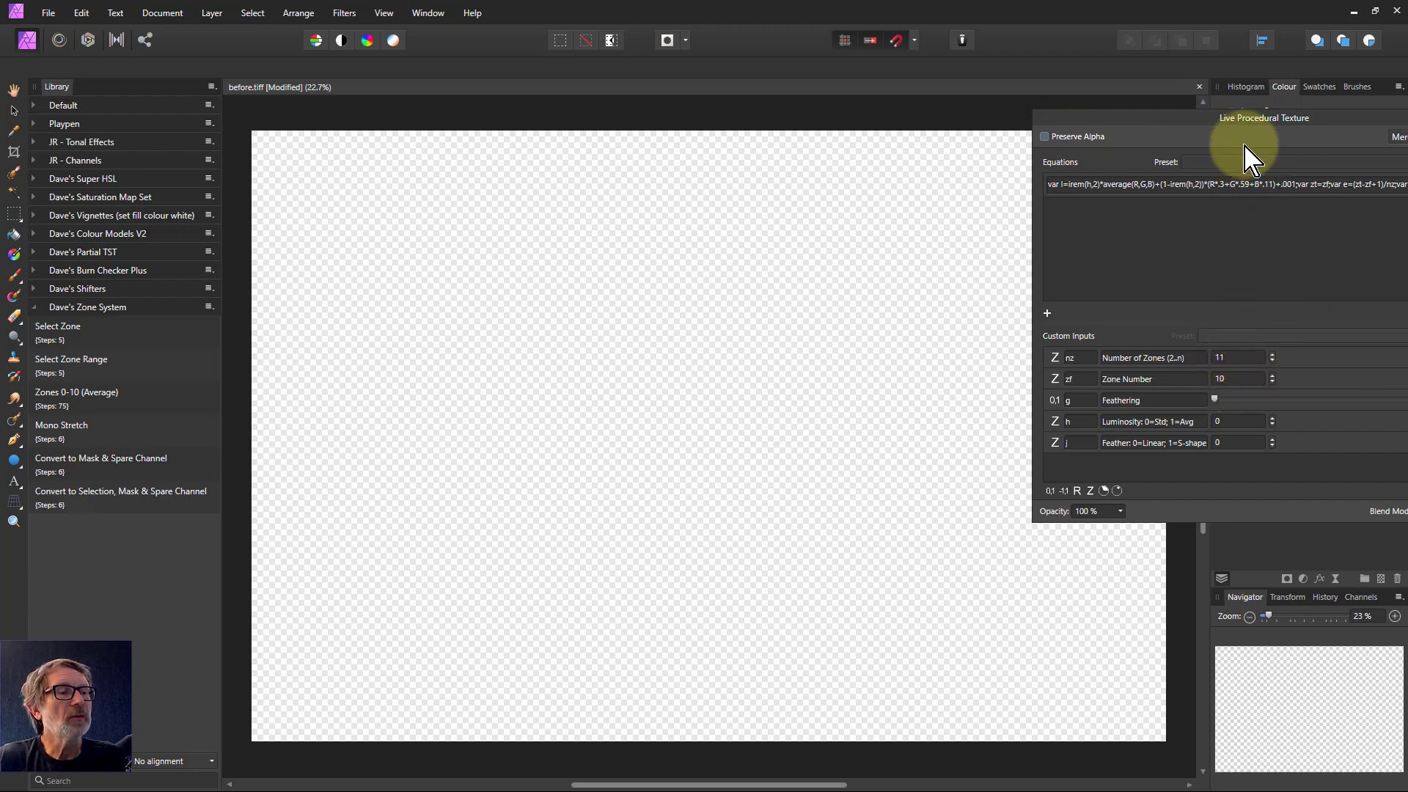
Delete the Zone layer with its procedural texture and make the Background layer visible.
left_click_drag(1221, 124, 915, 169)
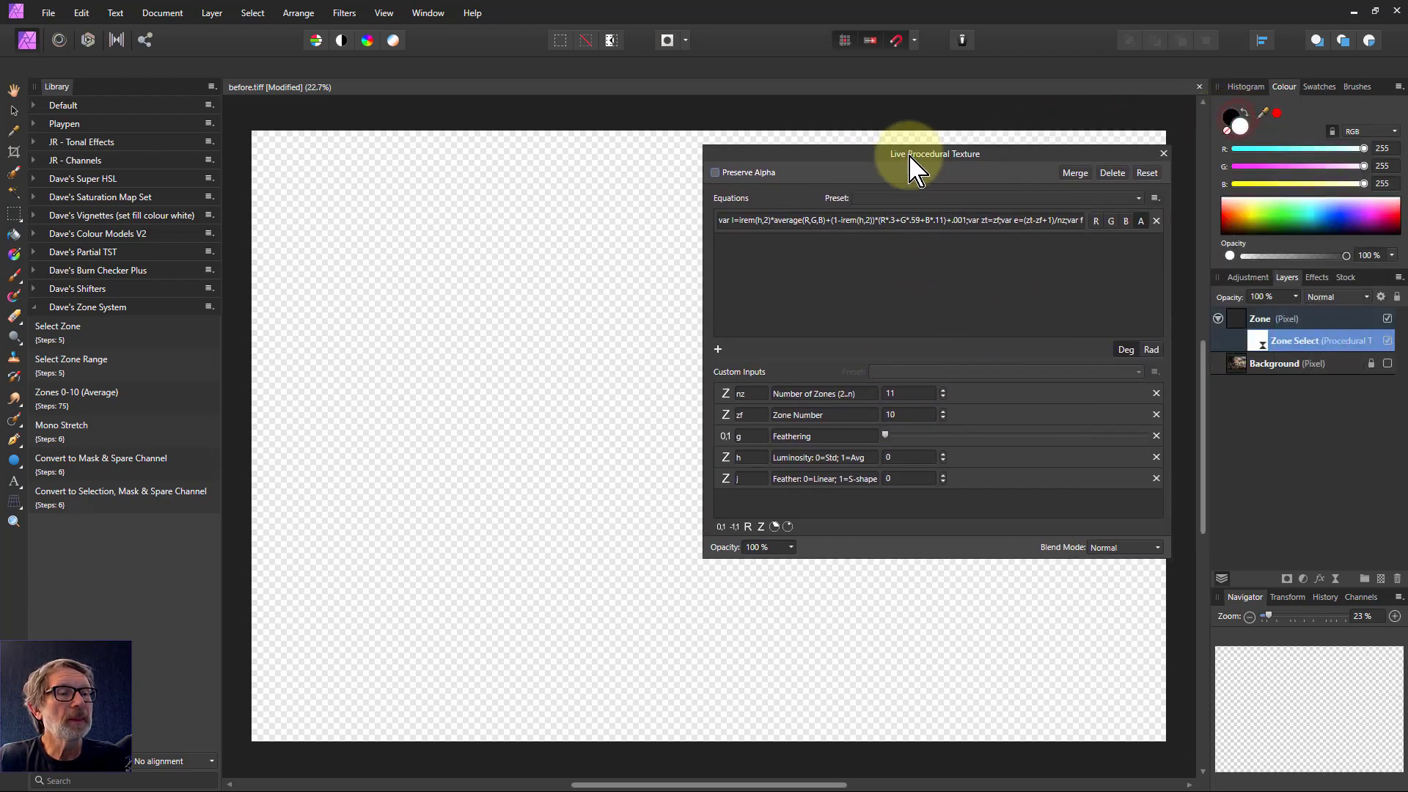
left_click(1241, 327)
key("Delete")
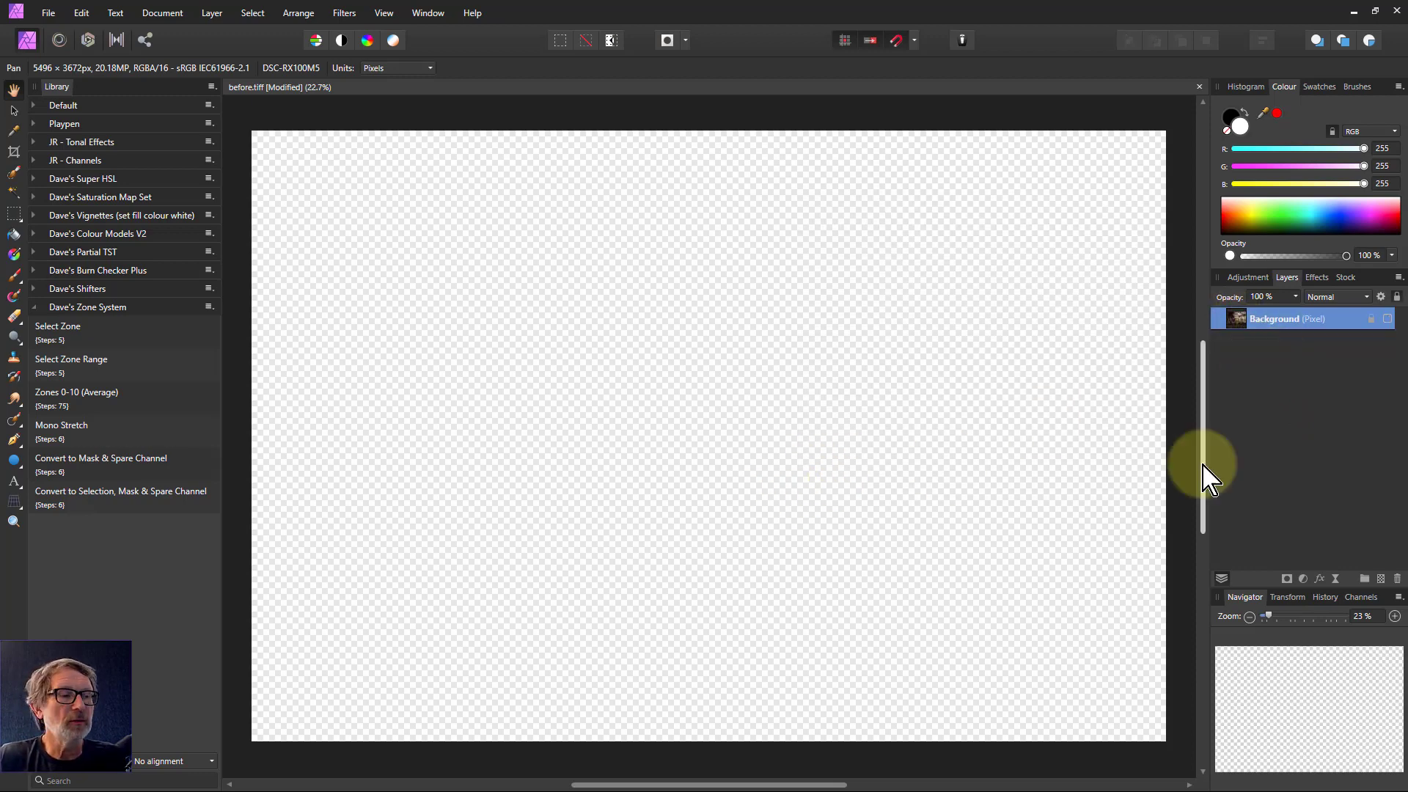
left_click(1387, 319)
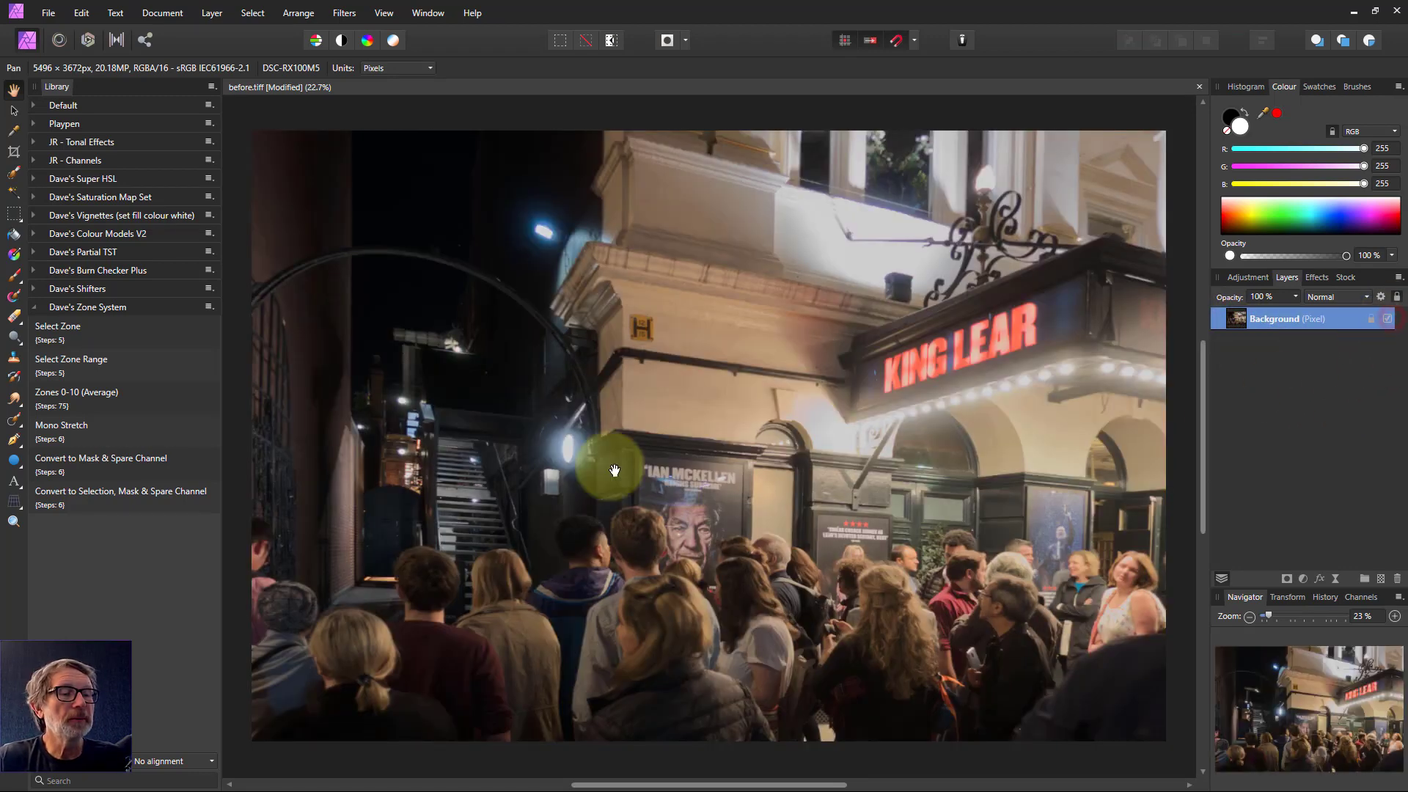
Run the Select Zone Range macro and hide the five Zones layers above the lowest one.
left_click(57, 367)
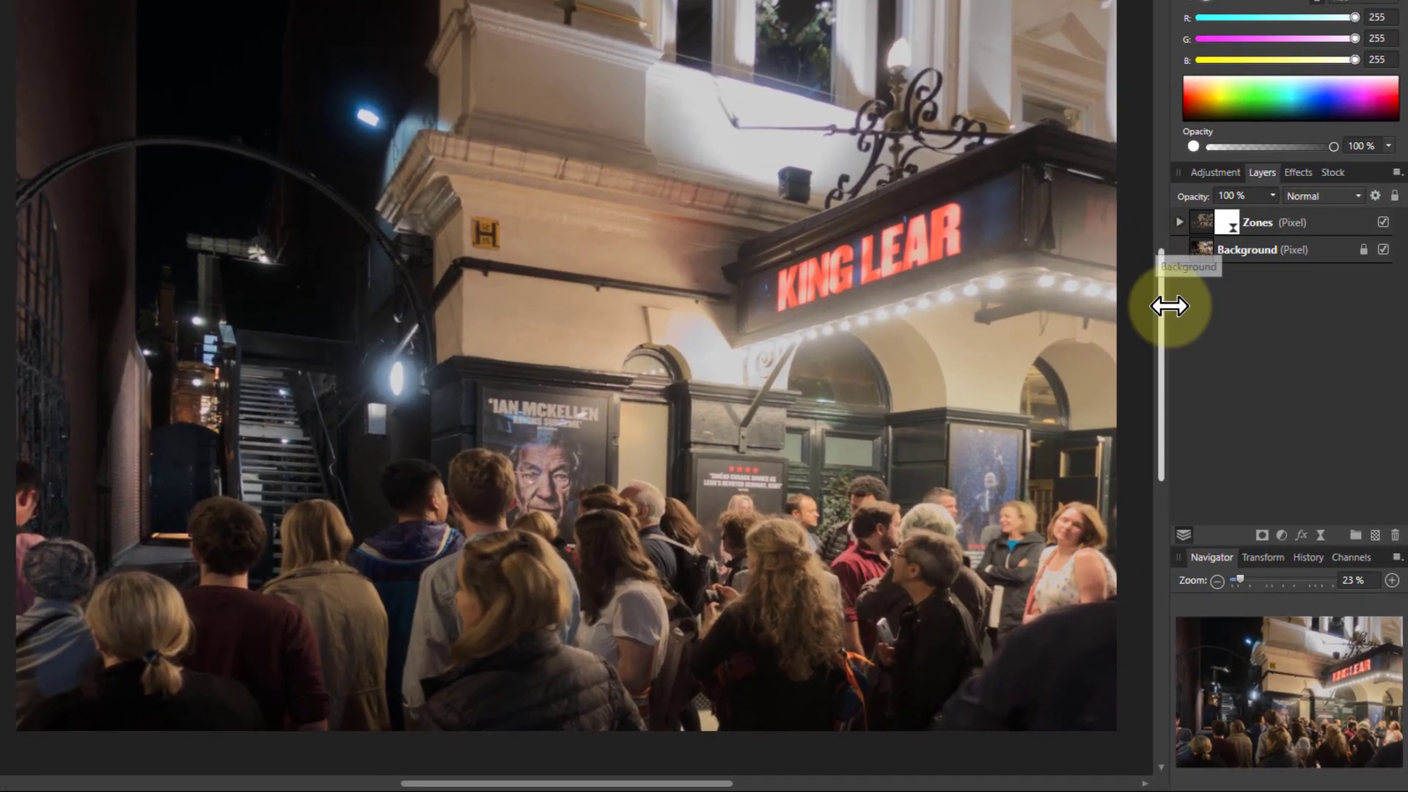
left_click(1238, 321)
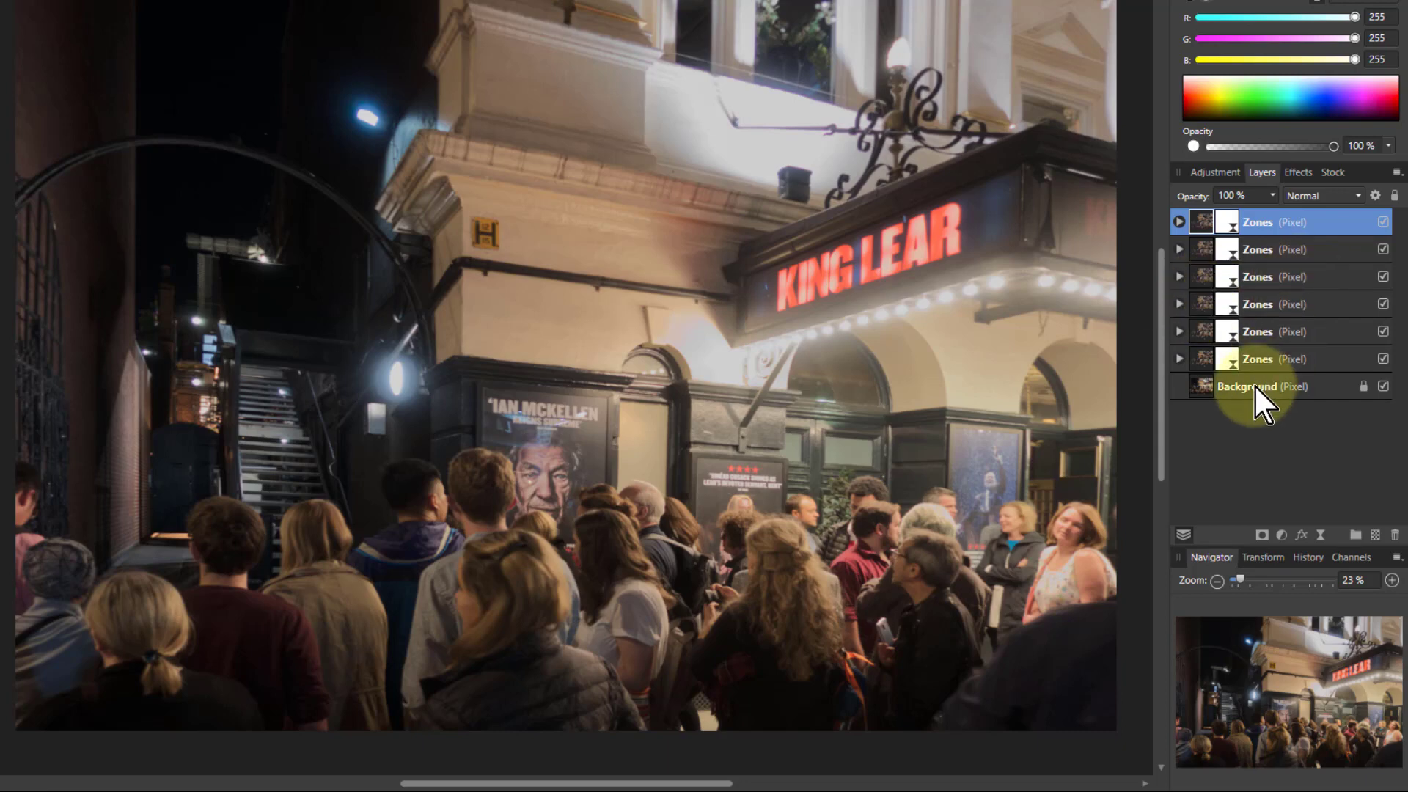
left_click(1309, 332, "shift")
left_click(1384, 221)
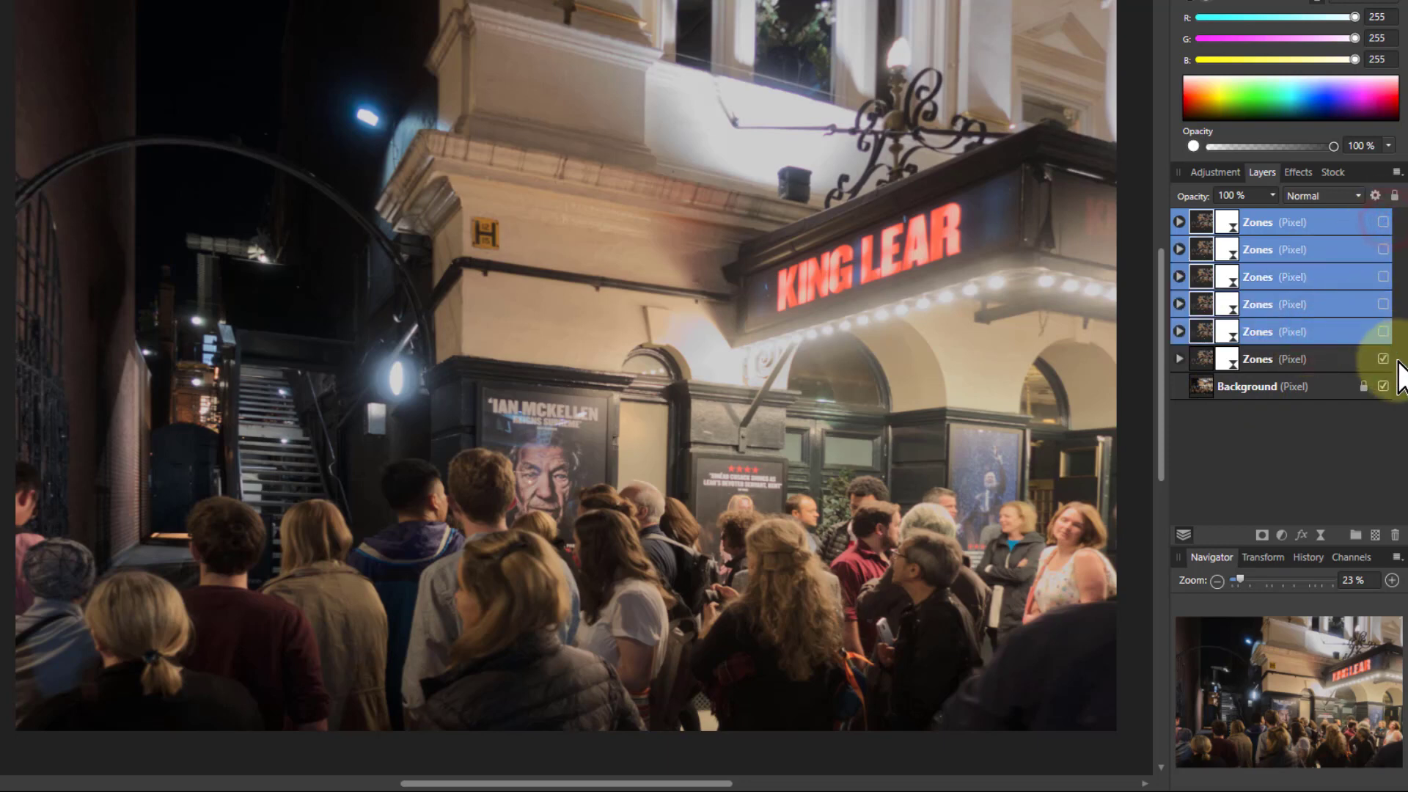
Hide the Background layer and open the procedural texture settings of the lowest Zones layer.
left_click(1296, 363)
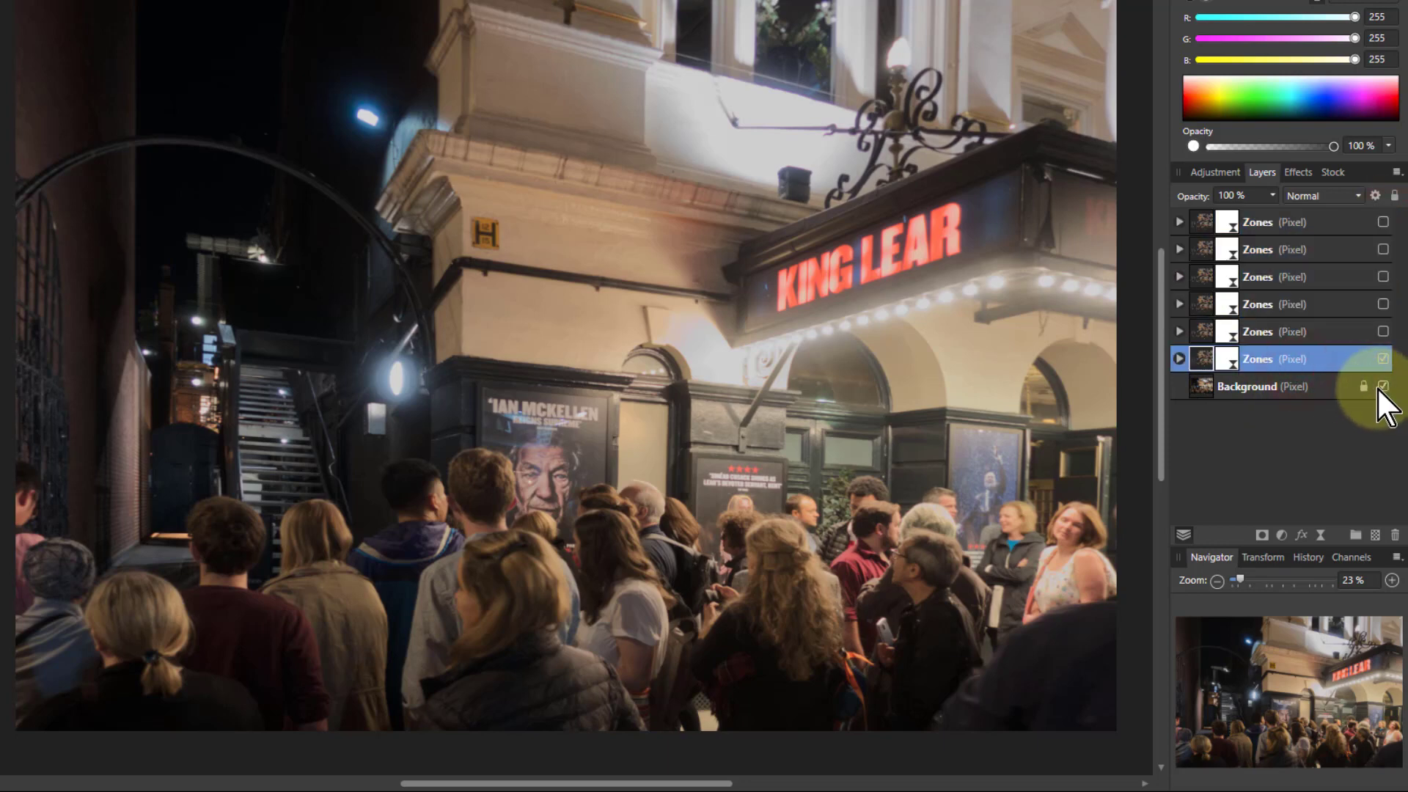
left_click(1383, 387)
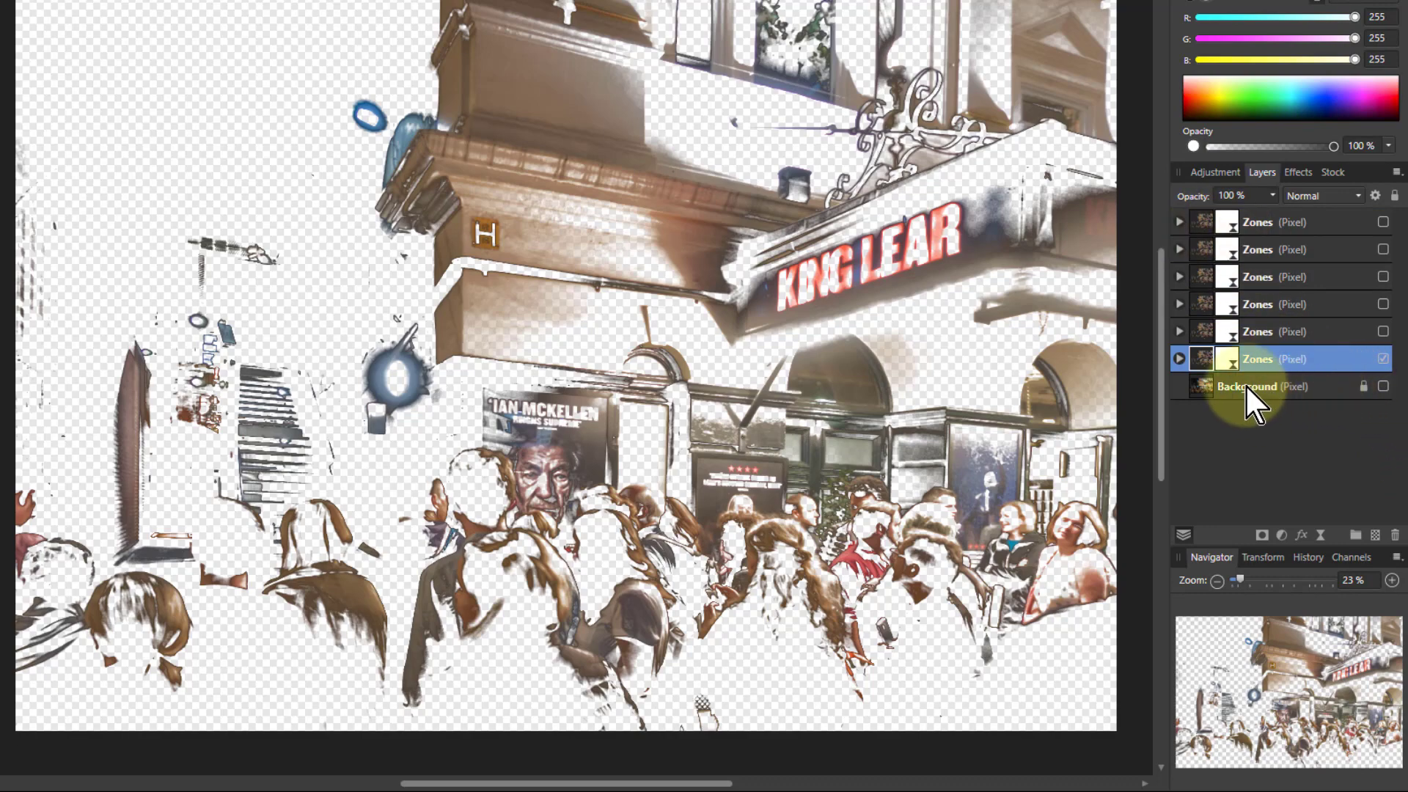
double_click(1229, 361)
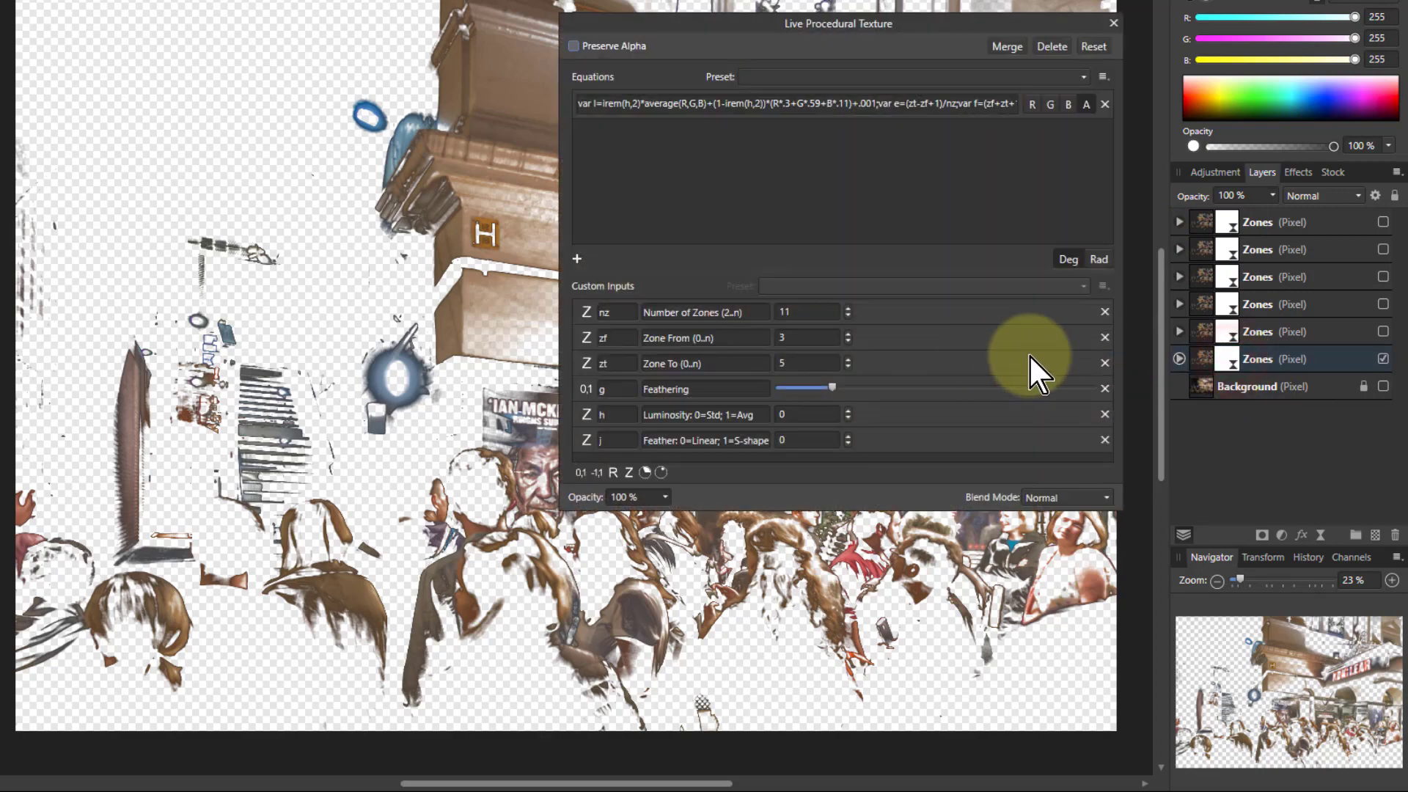
left_click_drag(725, 33, 813, 24)
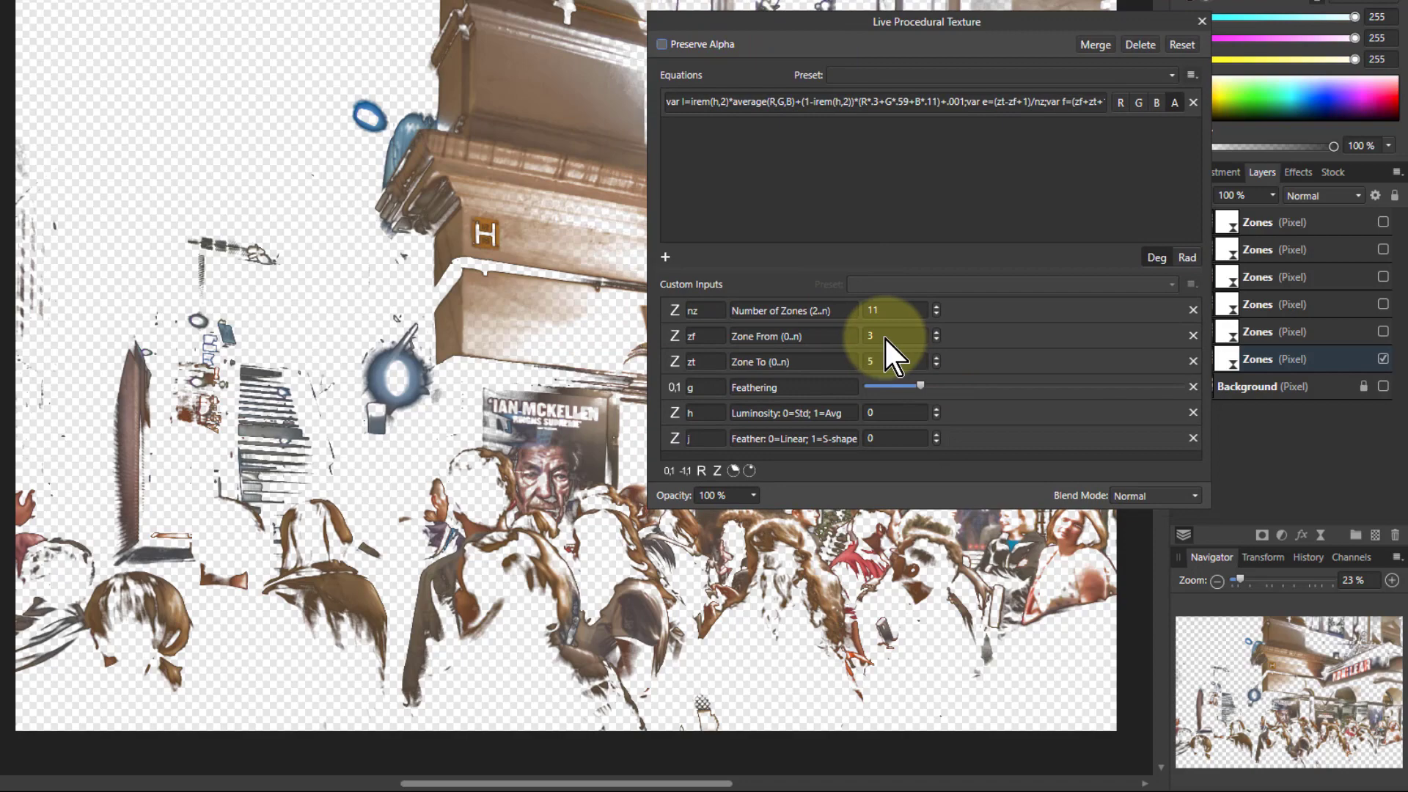
Try Zone From values up to 6 on the lowest Zones layer, then set Zone From to 1.
scroll(883, 336, "up", 2)
scroll(883, 336, "up", 1)
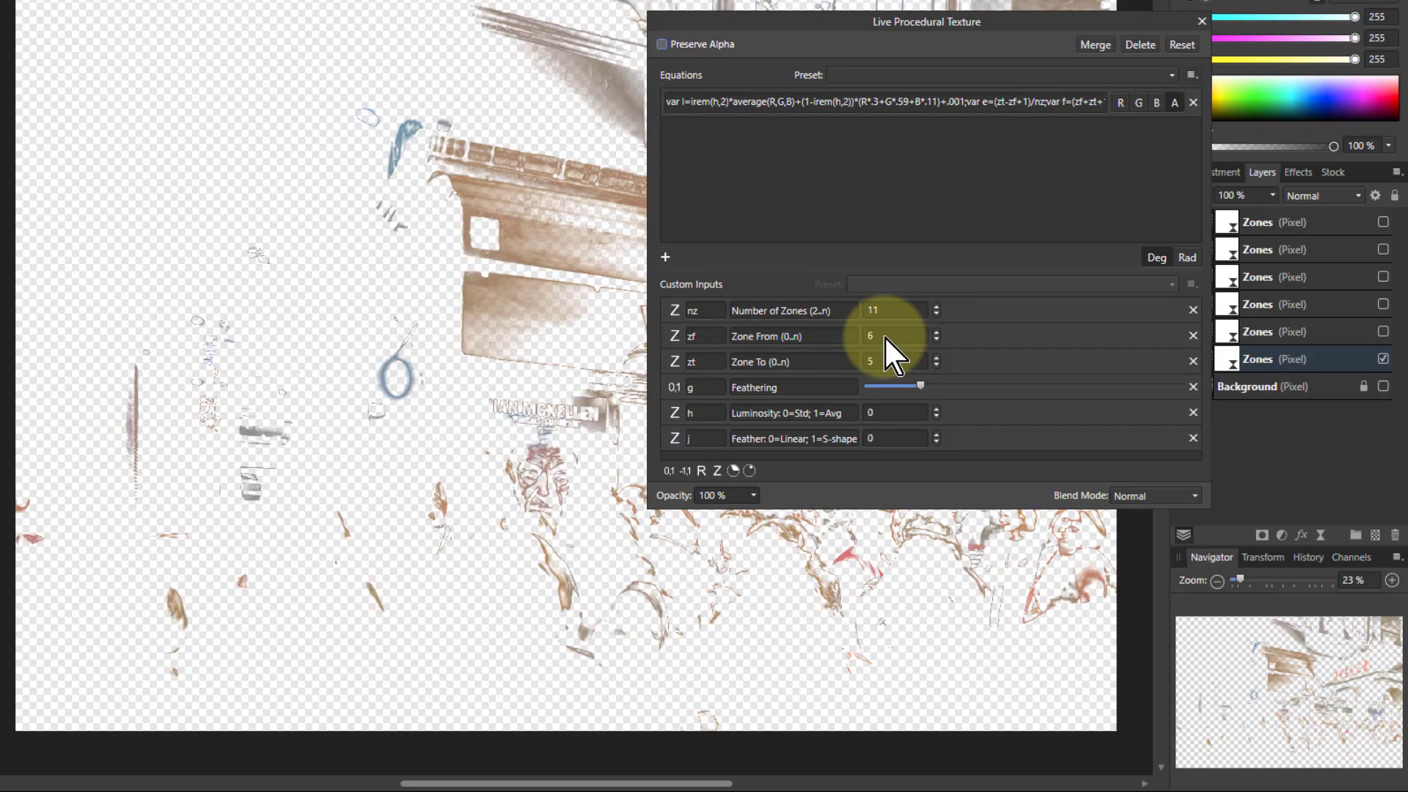
scroll(883, 335, "down", 3)
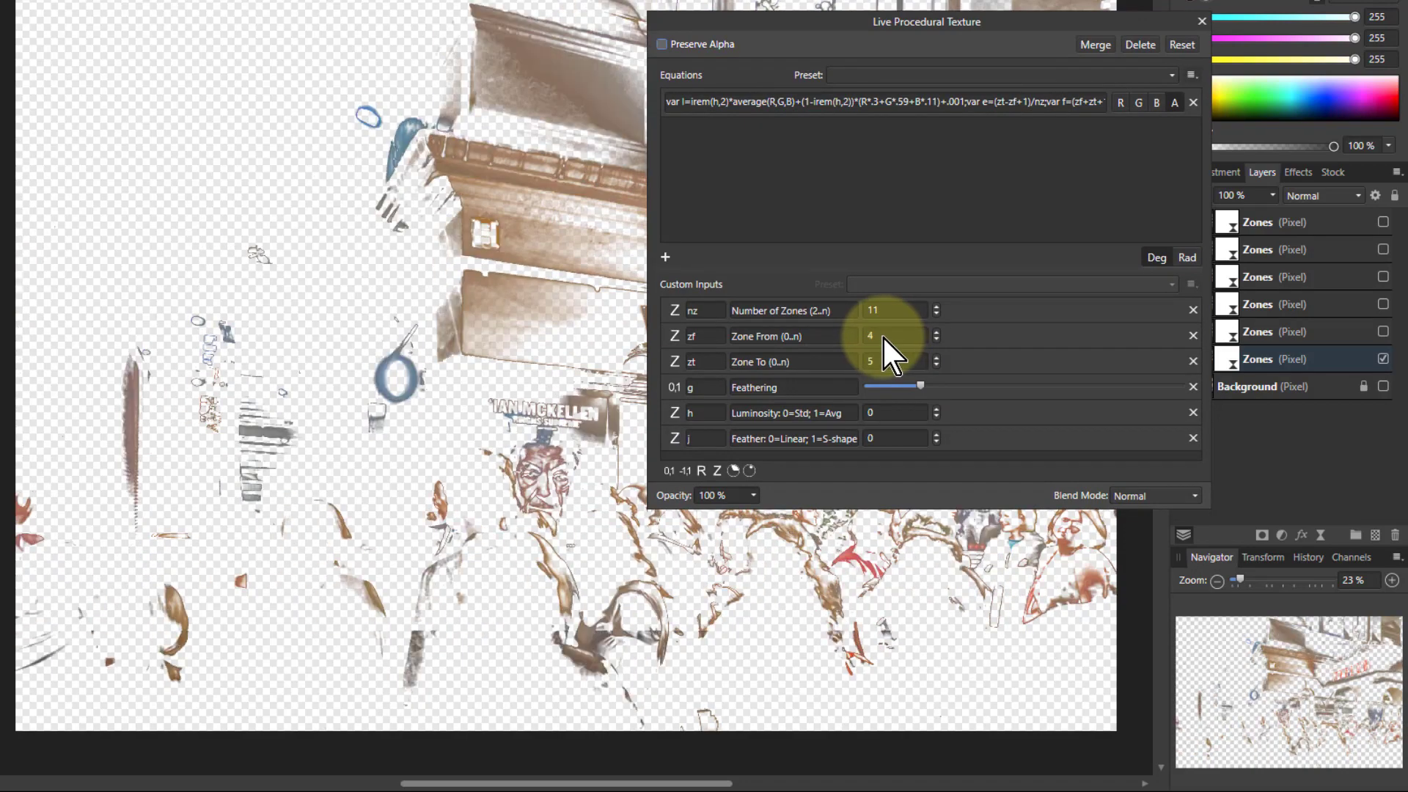
scroll(882, 336, "down", 2)
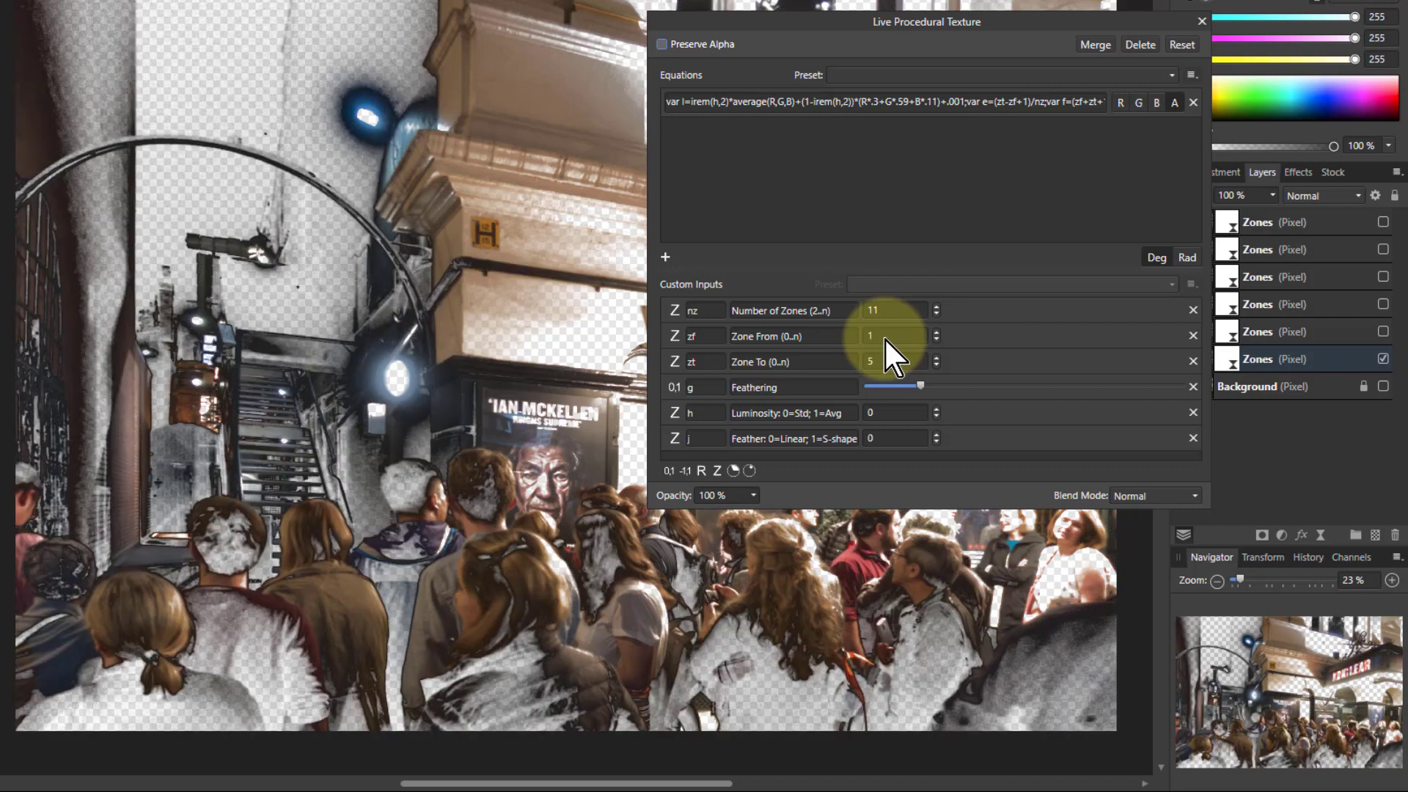
Try Zone To values of 3 and 4, set Zone To to 5, and close the procedural texture settings.
scroll(883, 363, "down", 2)
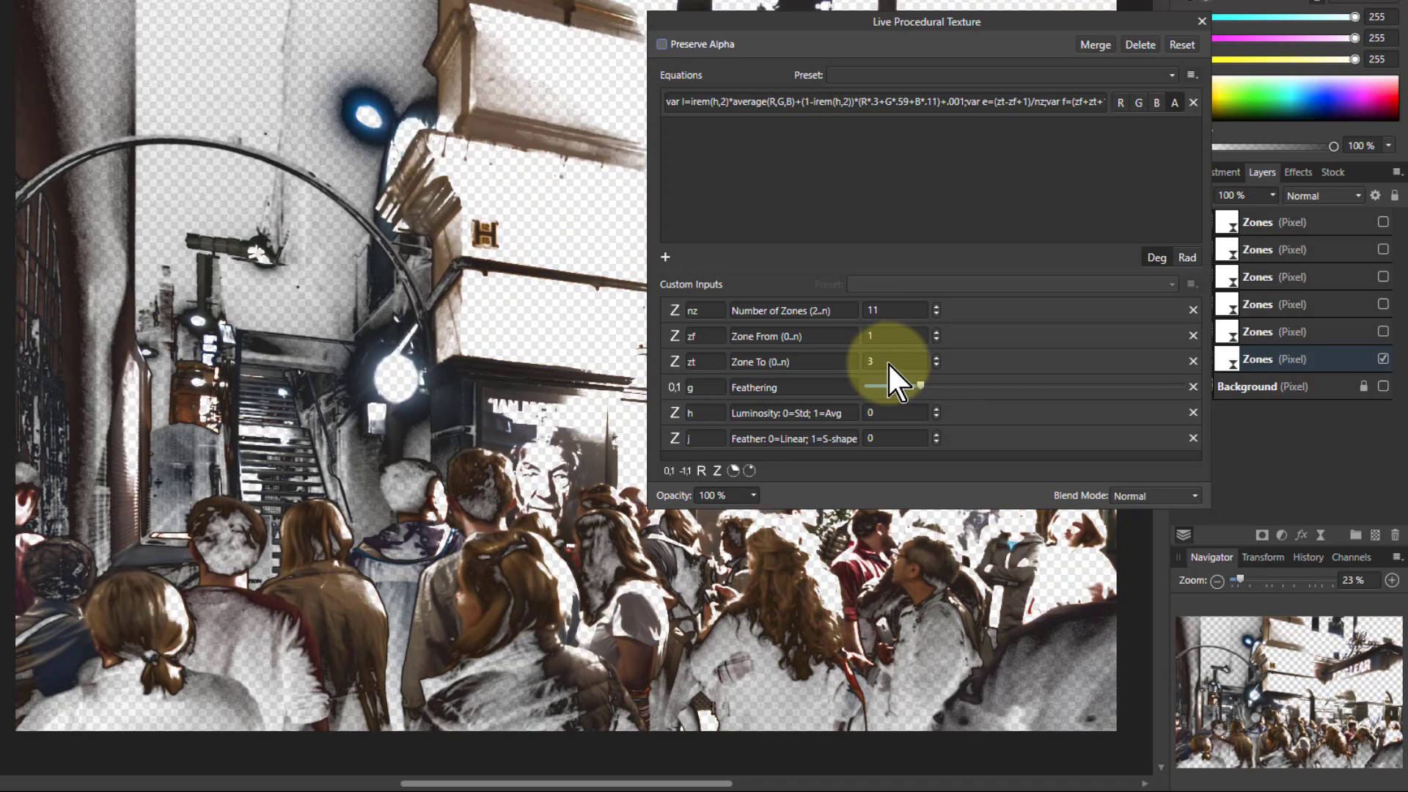
scroll(888, 363, "up", 1)
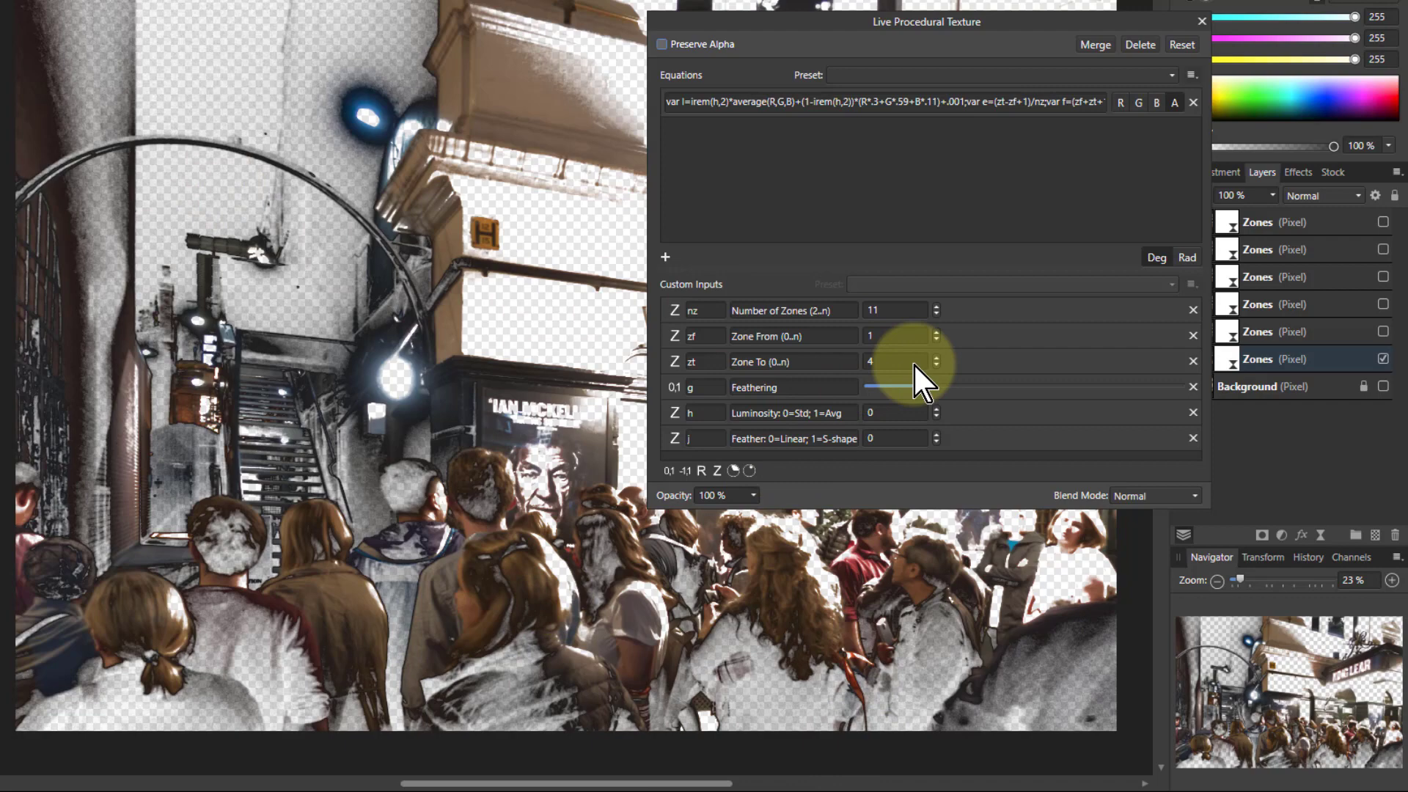
scroll(913, 363, "down", 1)
scroll(913, 362, "up", 2)
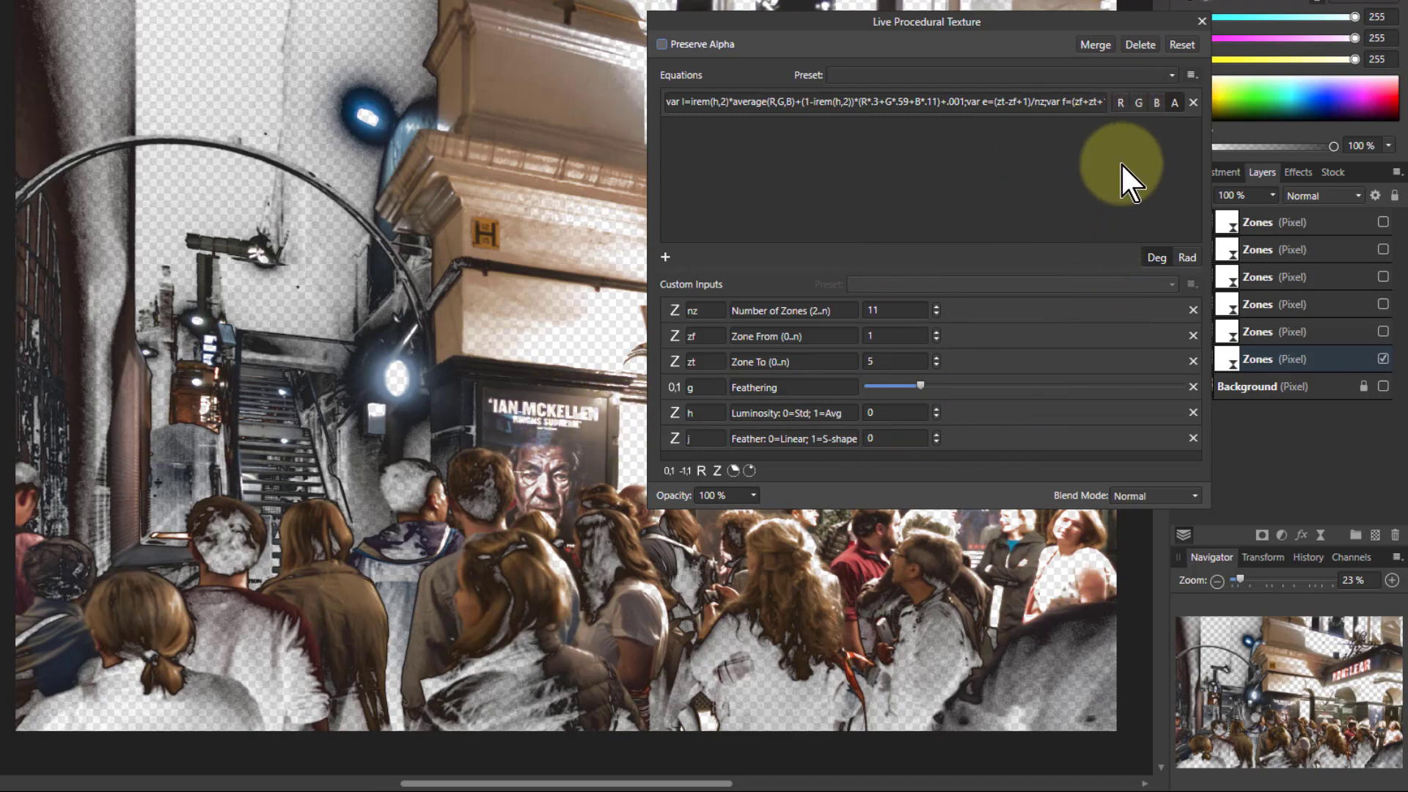
left_click(1201, 21)
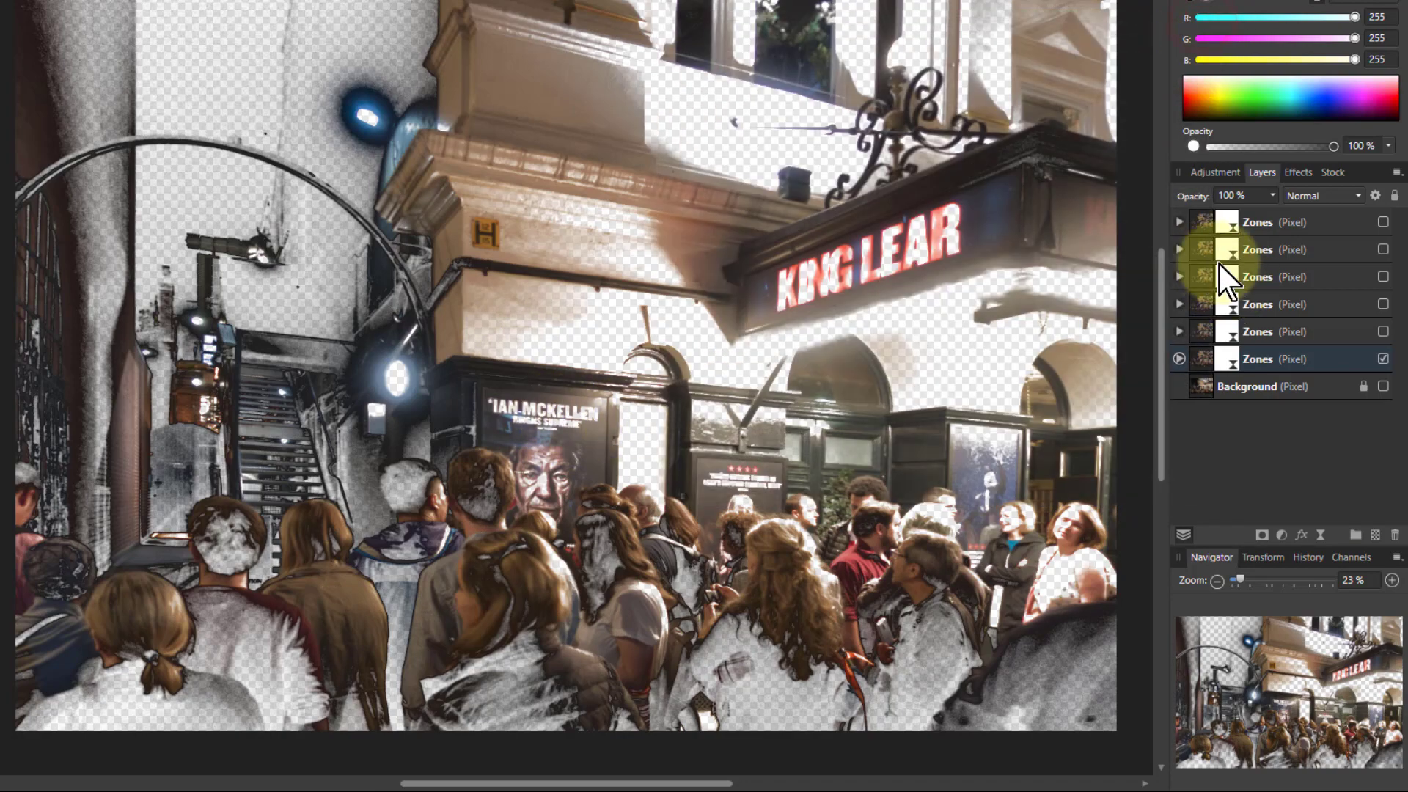
Show the Background layer and add an HSL adjustment to the lowest Zones layer with Saturation Shift 47% and Luminosity Shift -31%.
left_click(1216, 359)
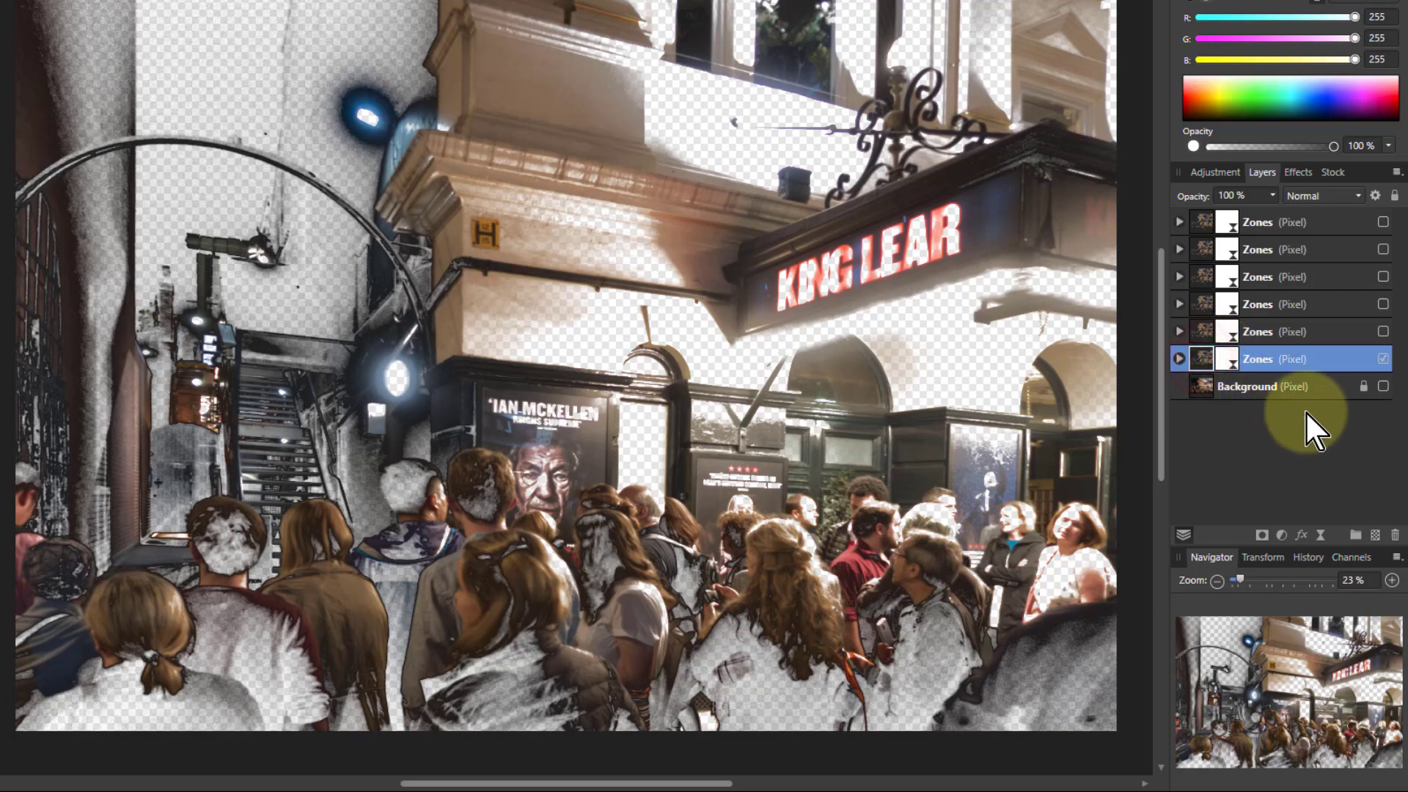
left_click(1384, 387)
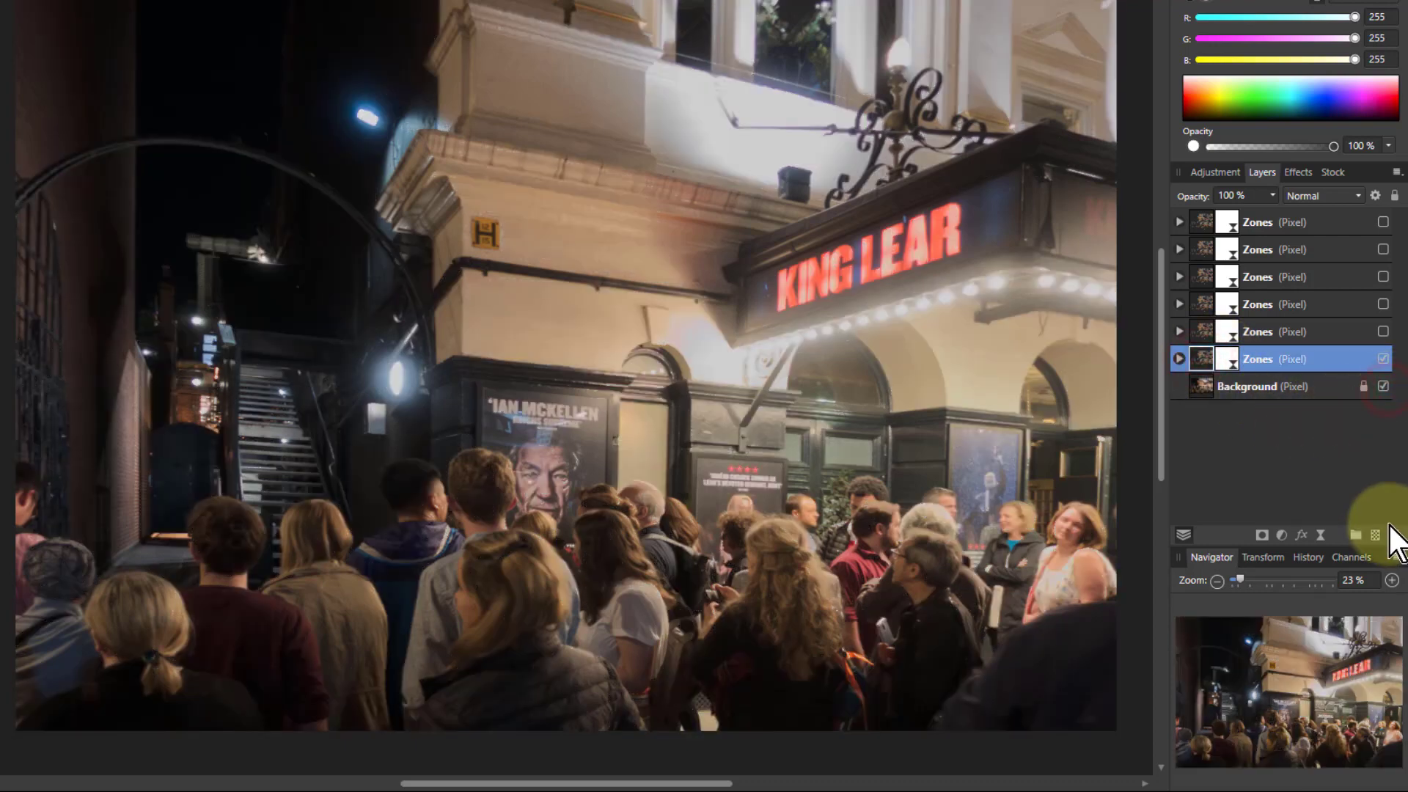
left_click(1280, 536)
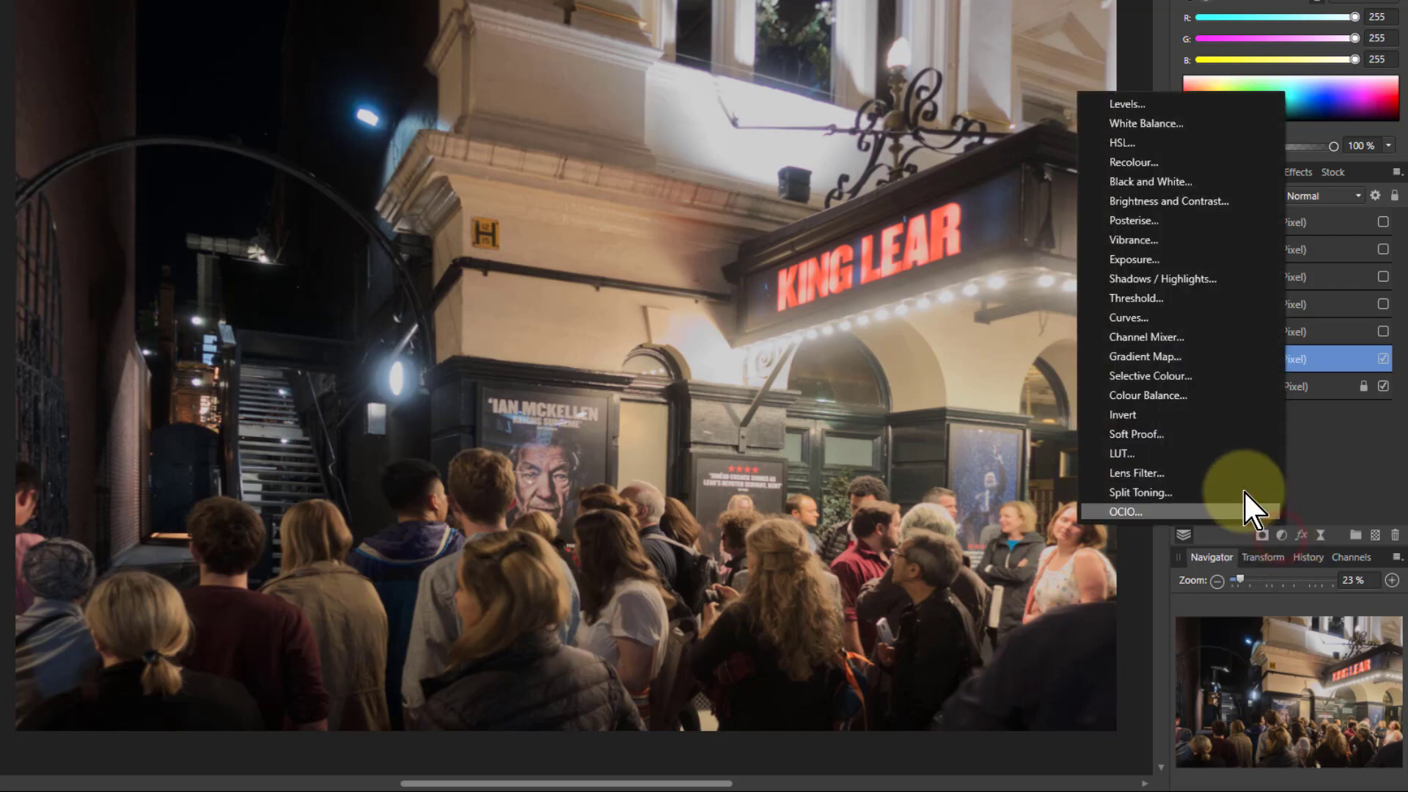
left_click(1144, 144)
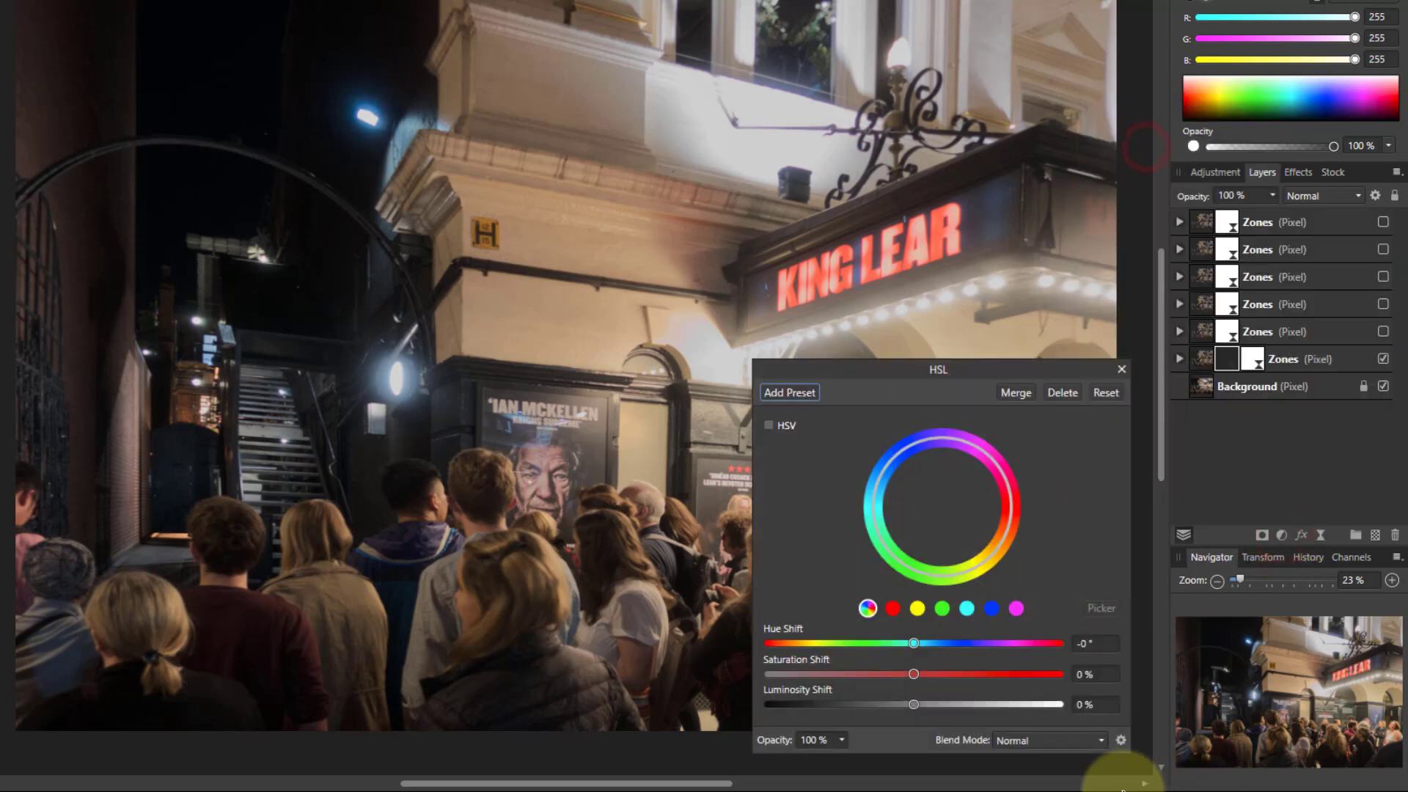
left_click_drag(913, 675, 974, 675)
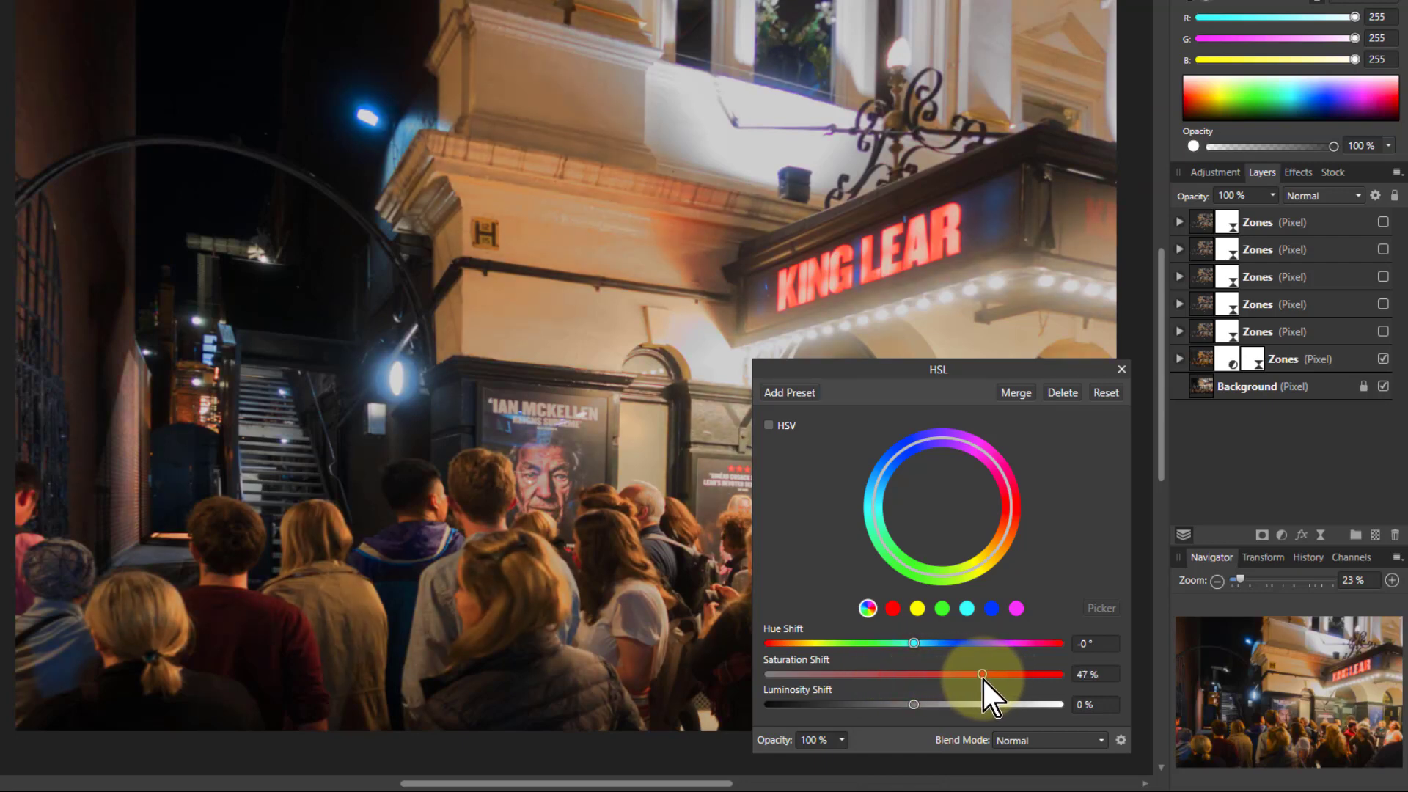
left_click_drag(914, 705, 868, 714)
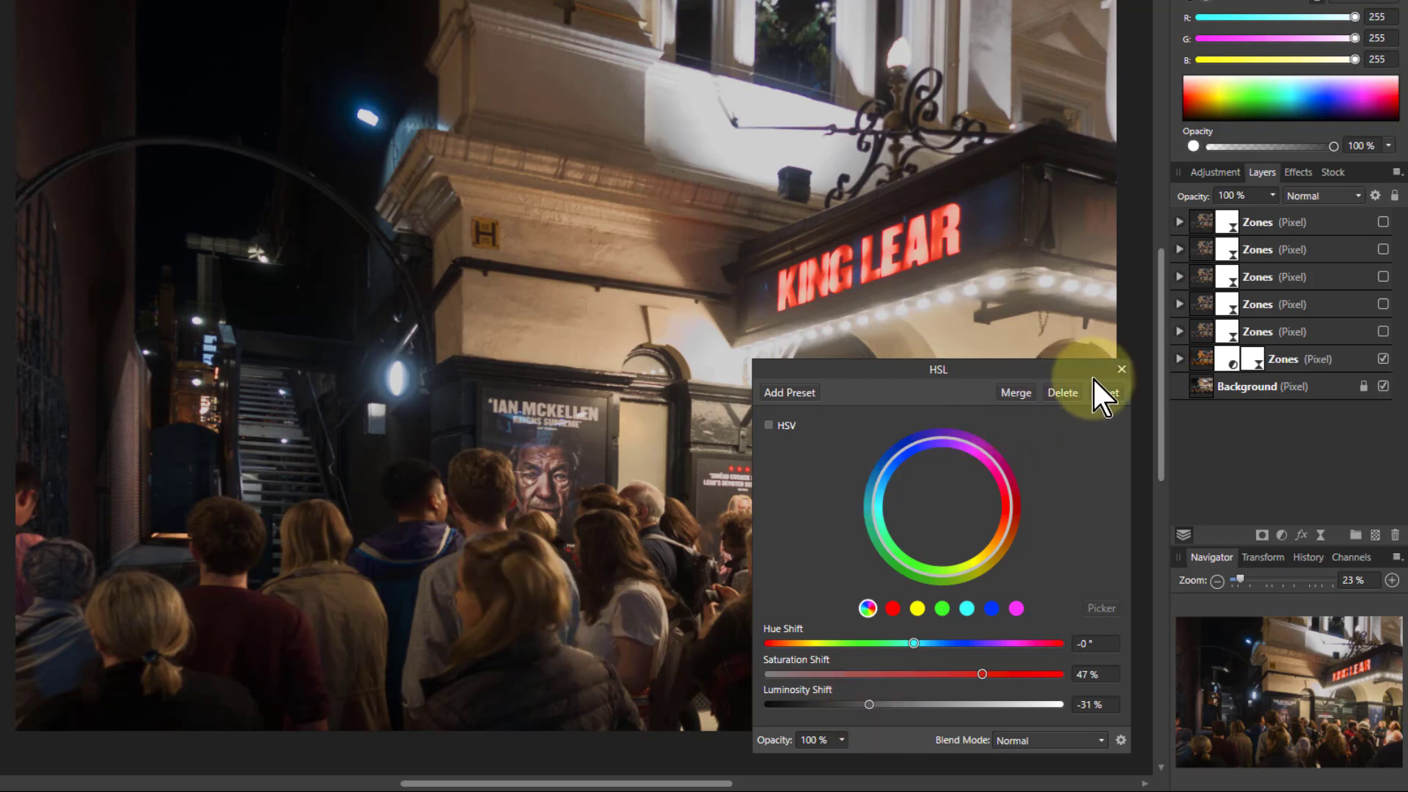
left_click(1121, 369)
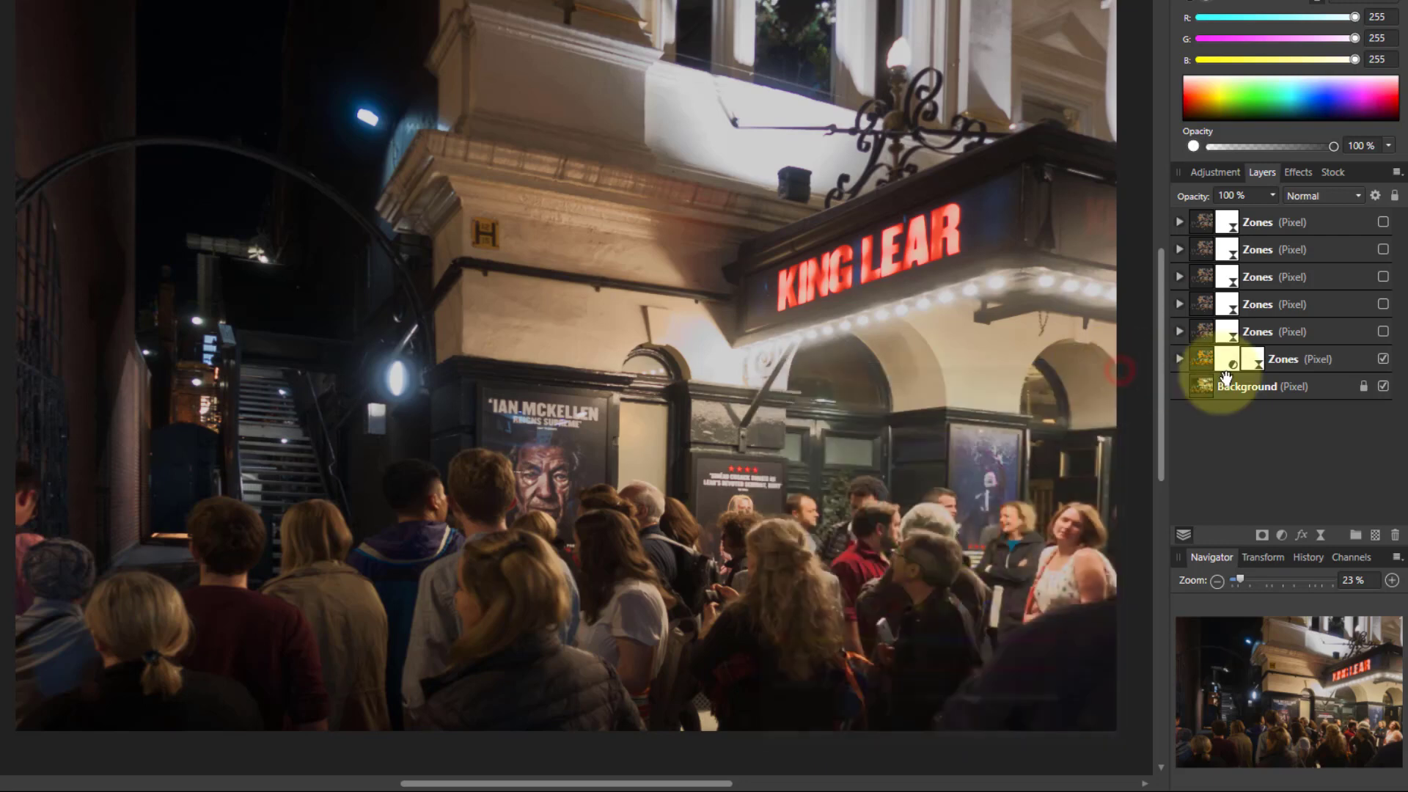
Make the second-lowest Zones layer the only visible layer and open its procedural texture settings.
left_click(1384, 358)
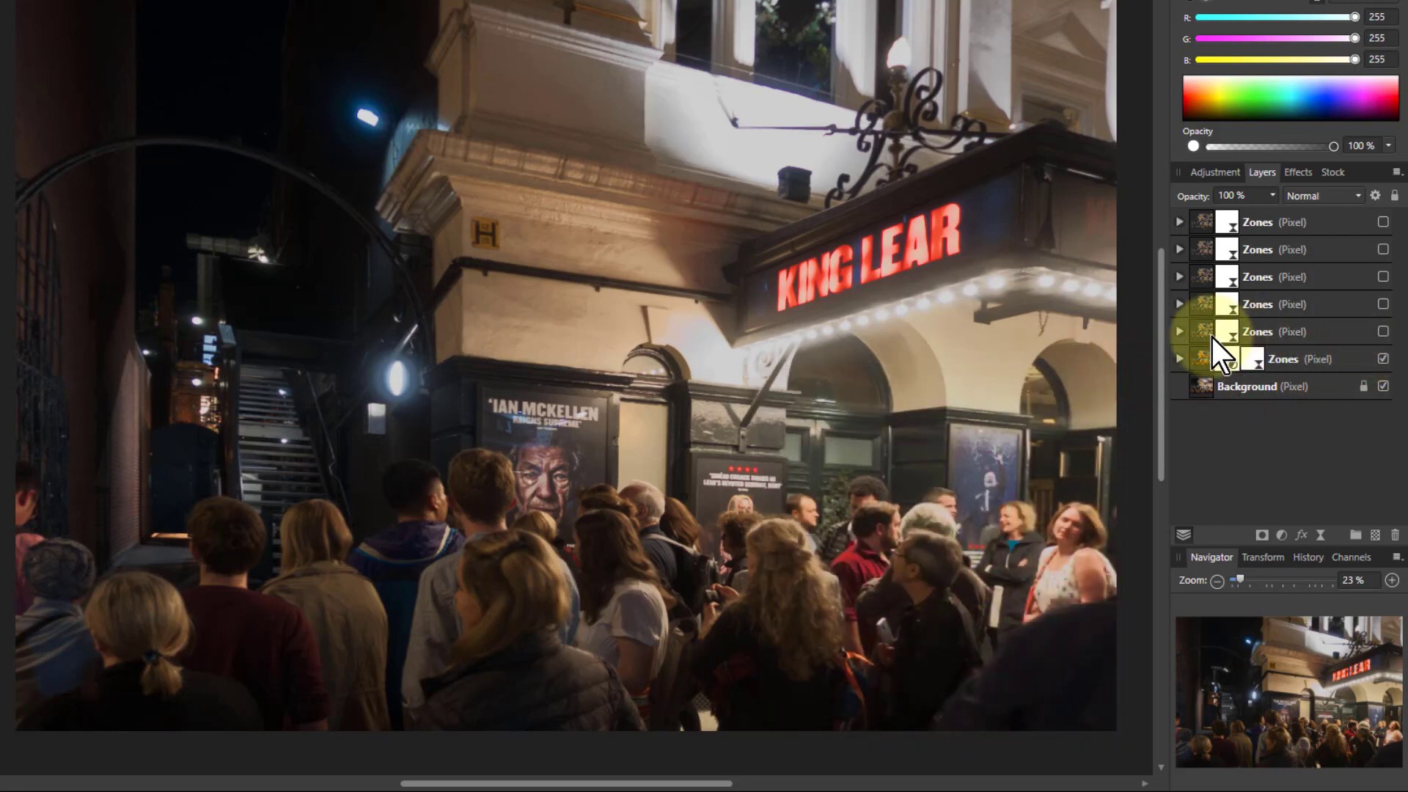
left_click(1209, 334)
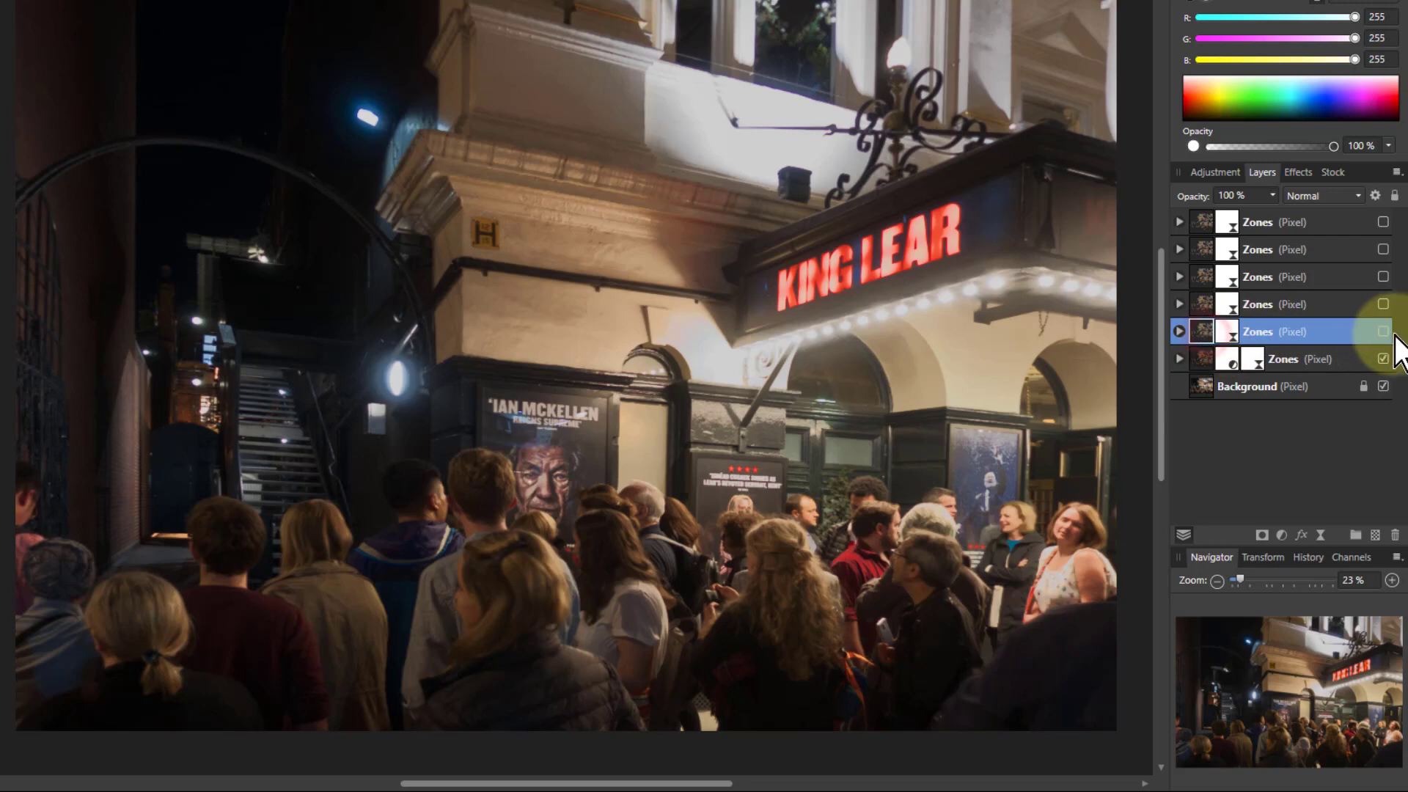
left_click(1384, 331)
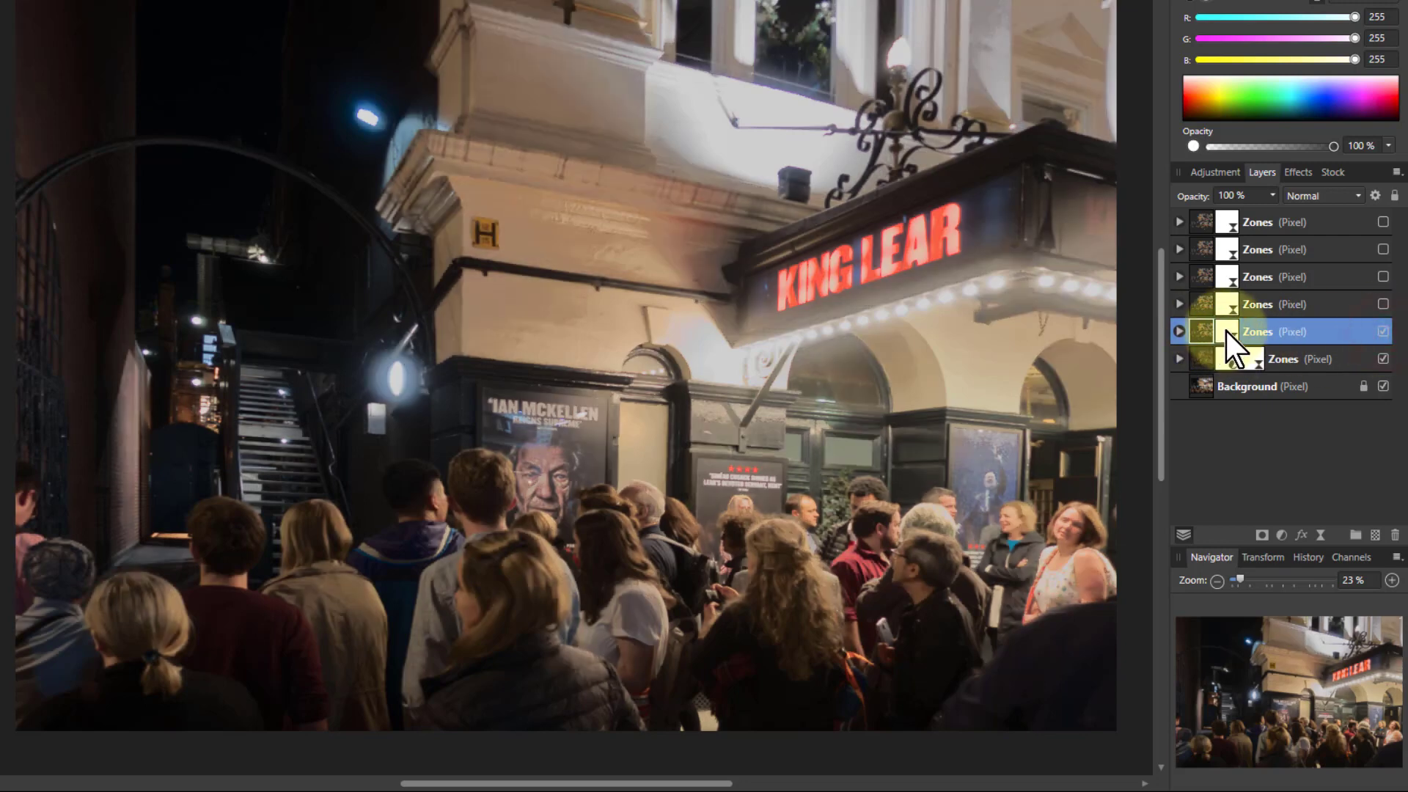
double_click(1243, 352)
left_click(1383, 358)
left_click(1383, 386)
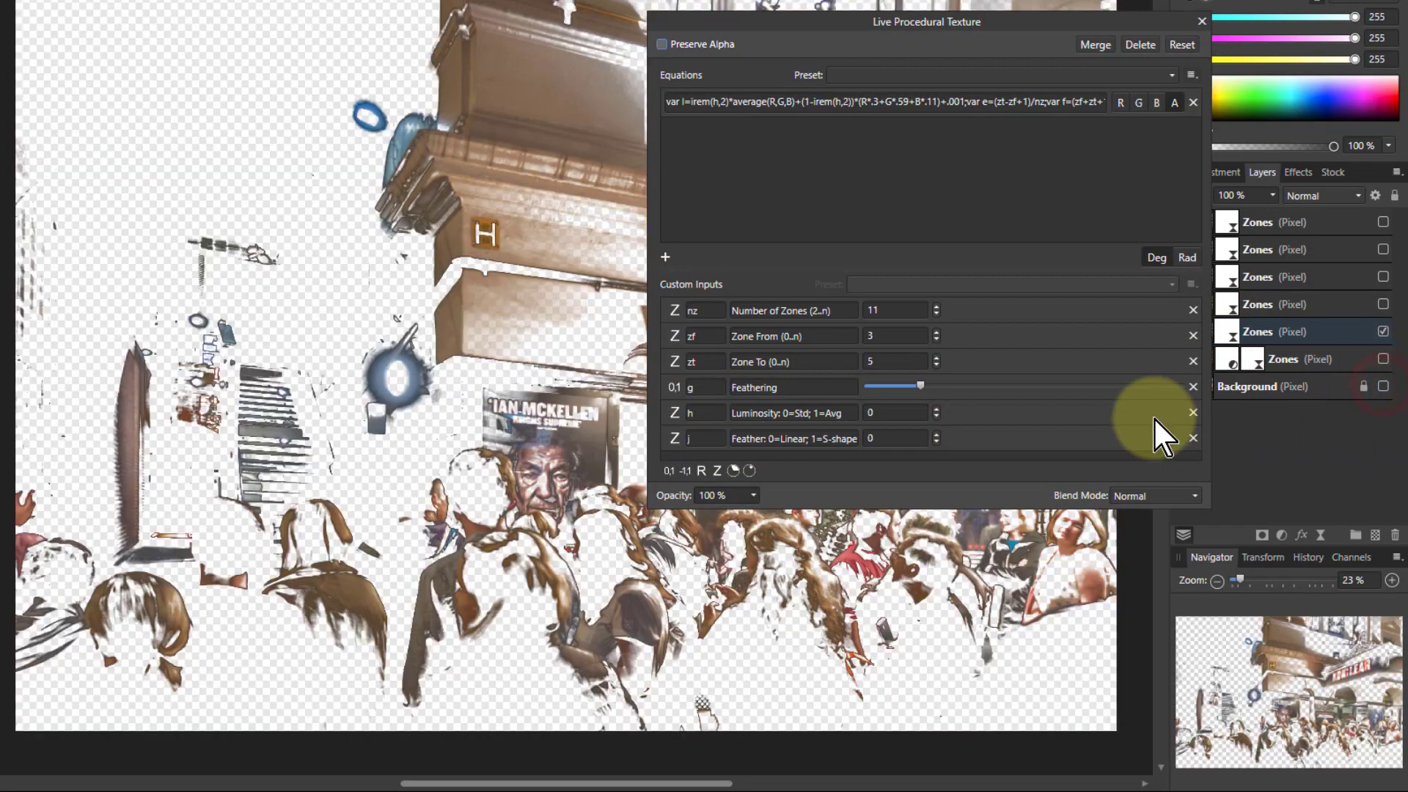
Set Zone From to 0, try several Zone To values between 1 and 6, and settle on Zone To 2.
scroll(882, 336, "down", 2)
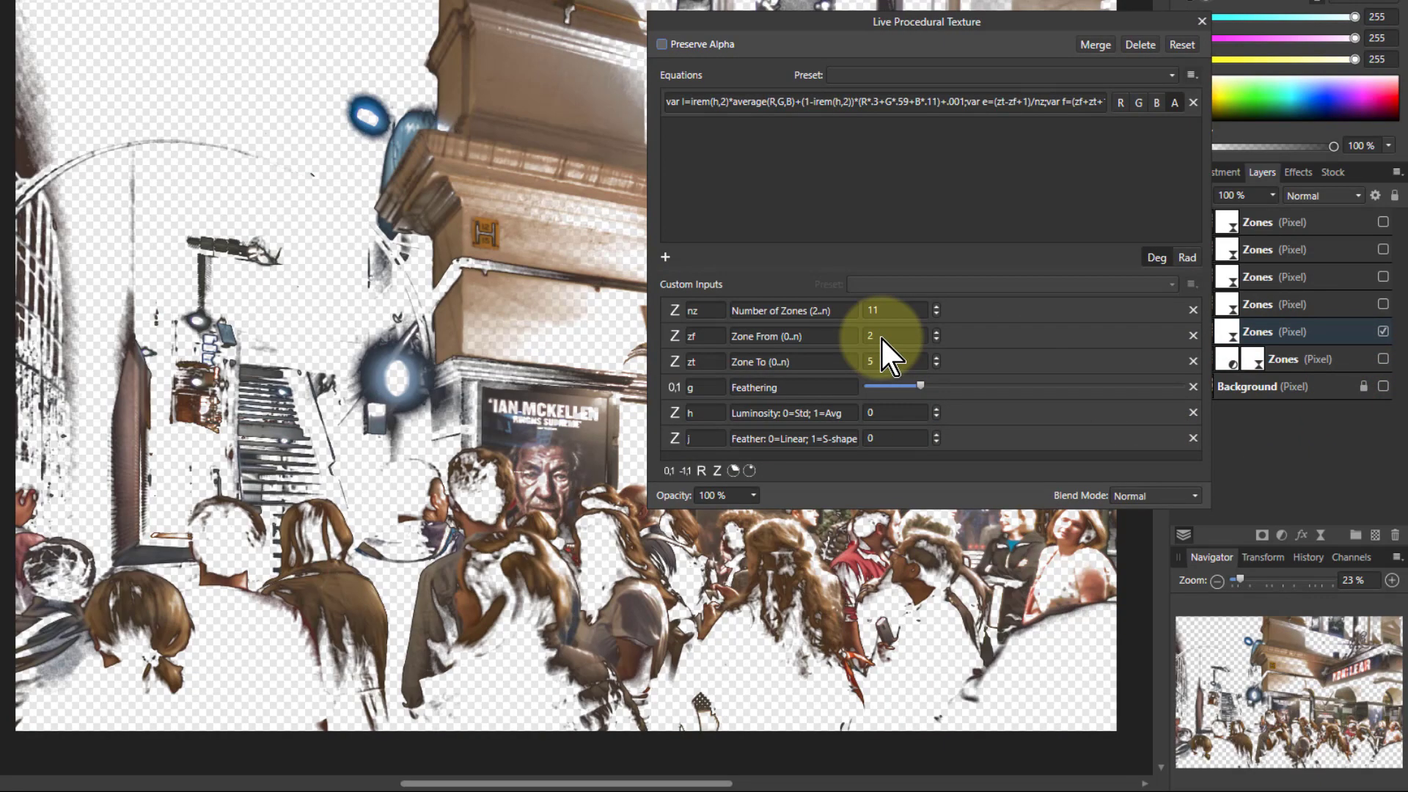
scroll(891, 363, "up", 1)
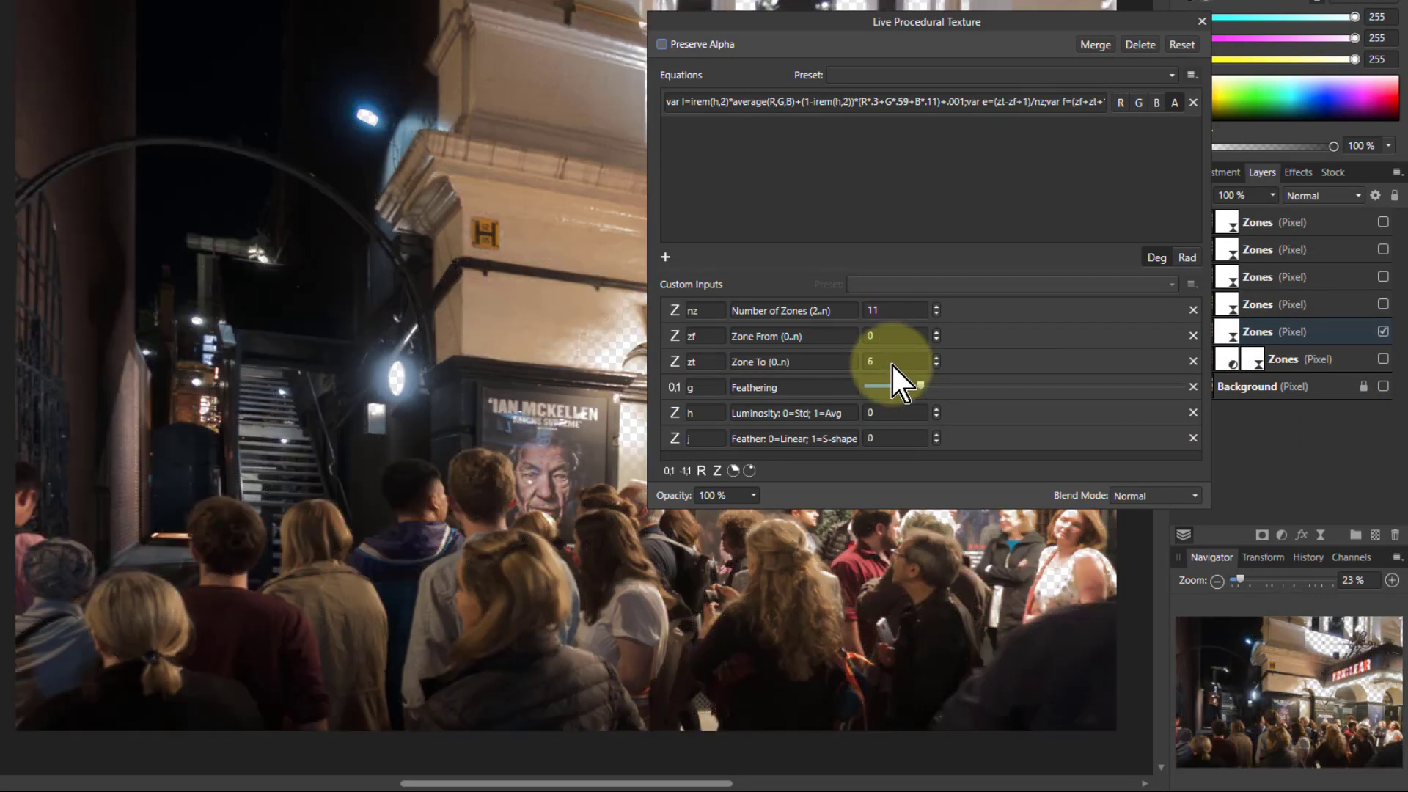
scroll(891, 363, "down", 4)
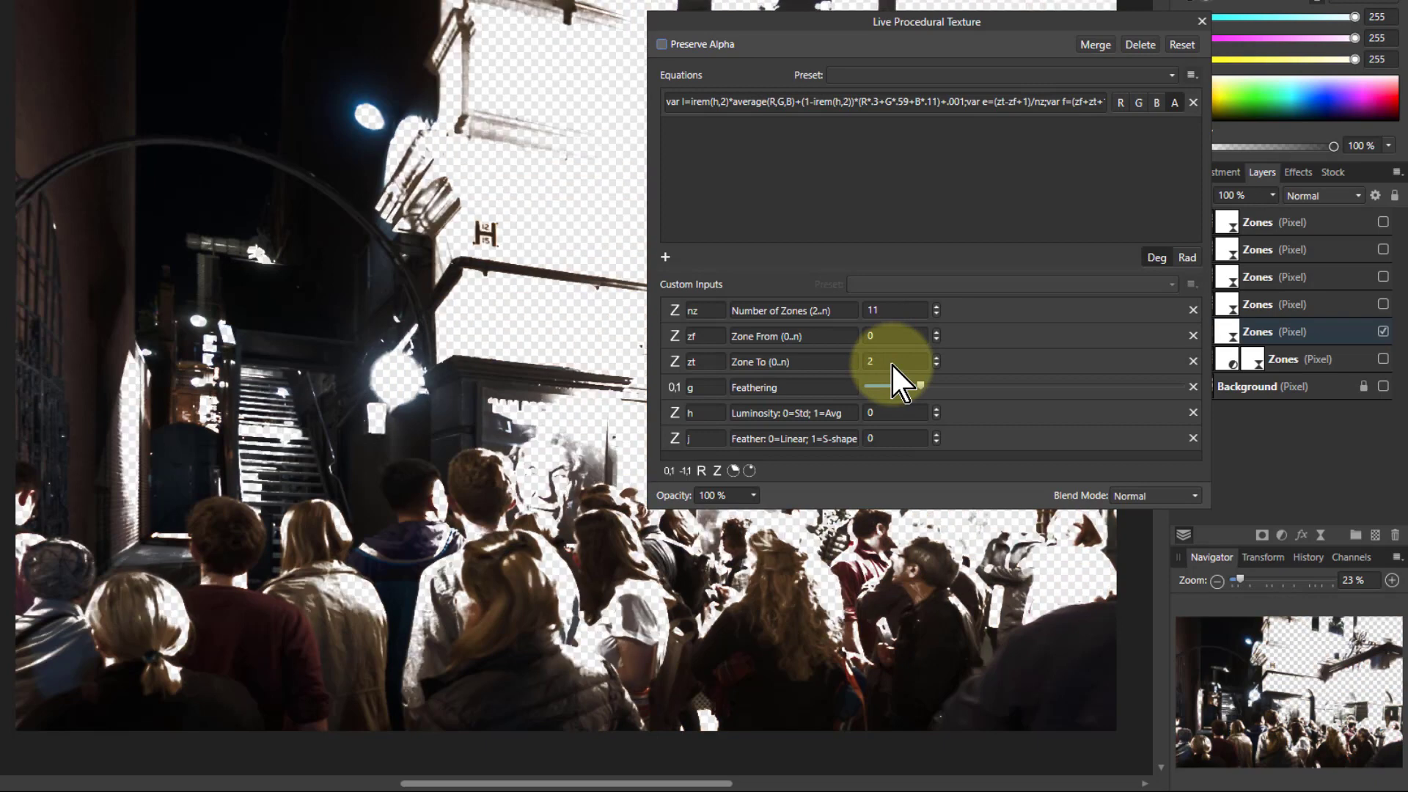
scroll(891, 363, "down", 1)
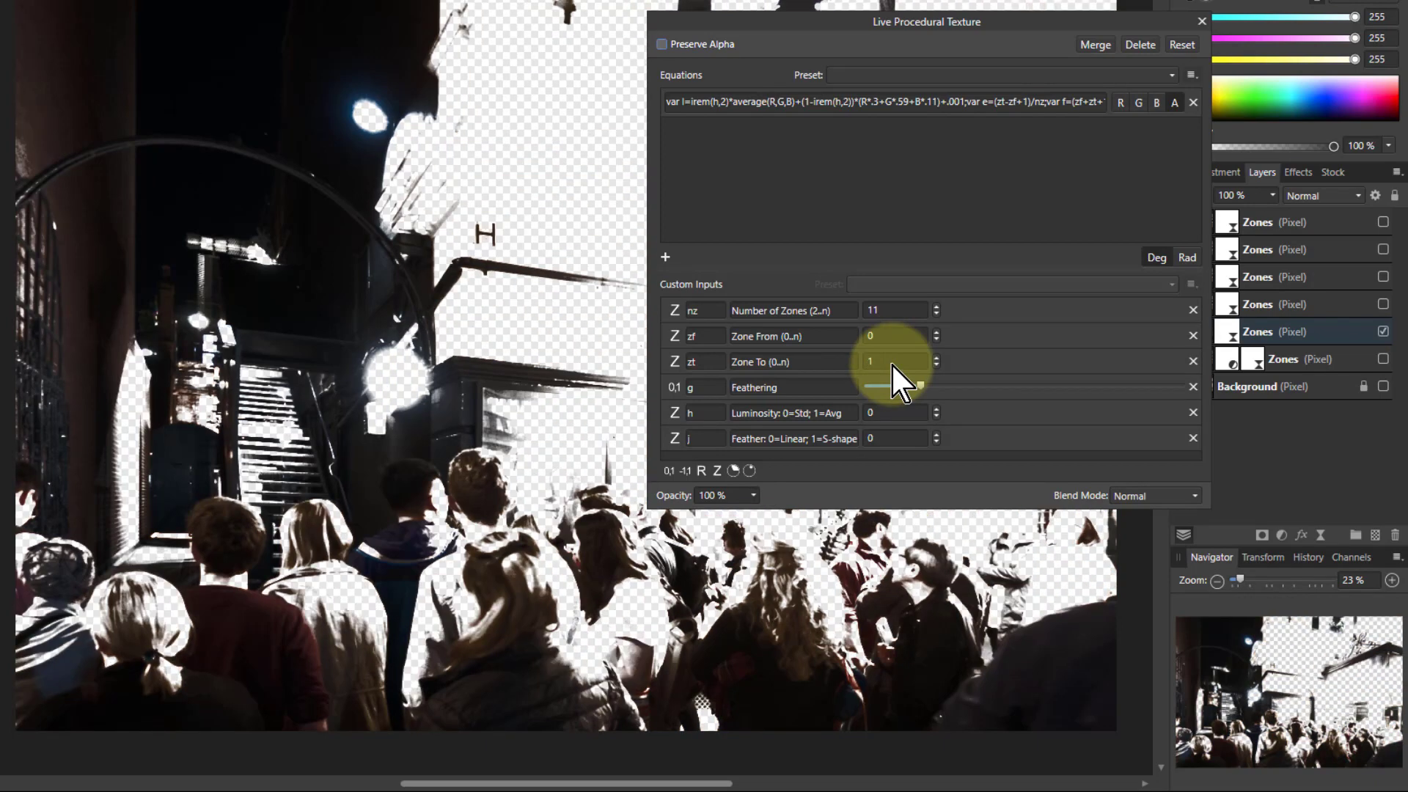
scroll(891, 364, "up", 1)
scroll(891, 363, "up", 1)
scroll(891, 363, "down", 1)
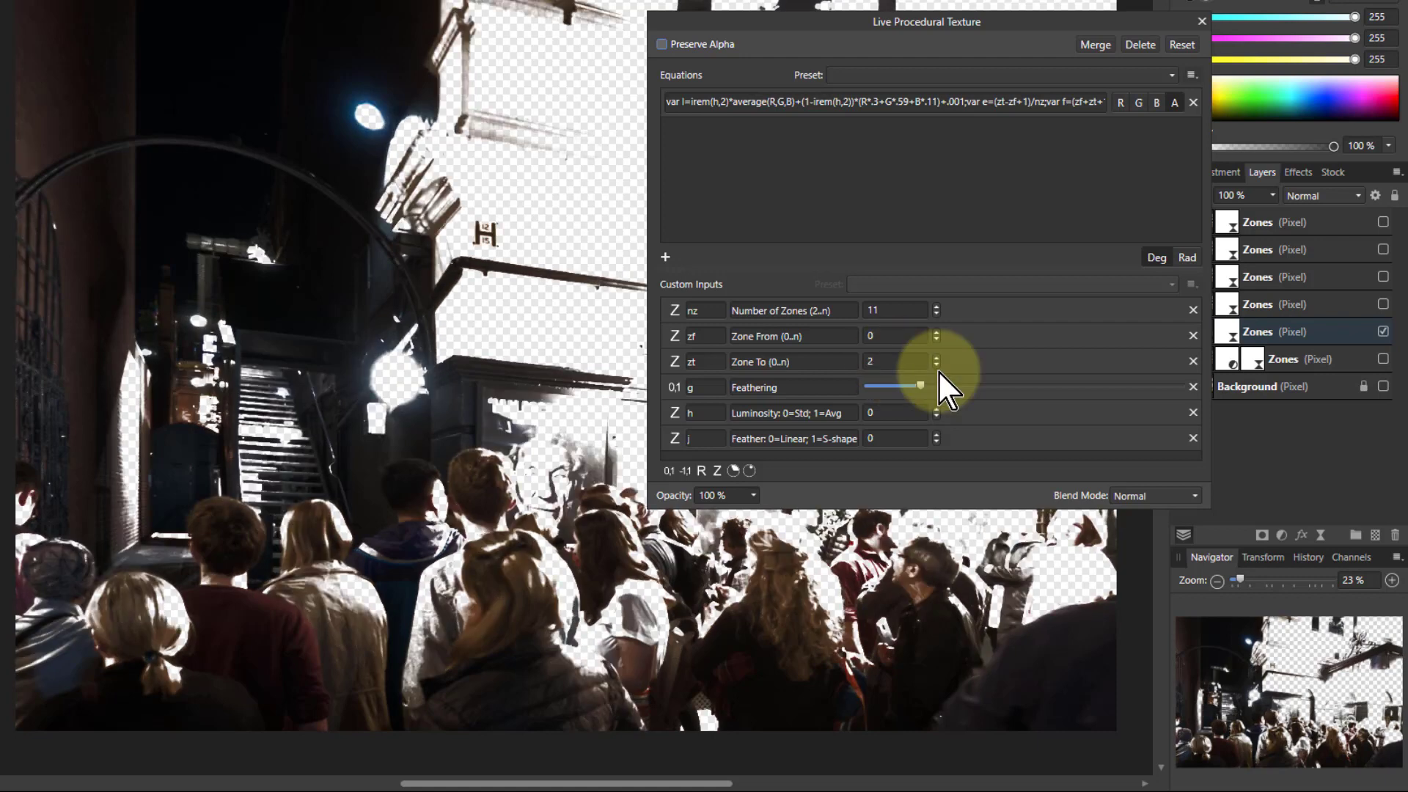
Increase the Feathering slightly, try the S-shape feather value 1, set it back to 0 and close the procedural texture settings.
mouse_move(918, 386)
left_mouse_down()
mouse_move(819, 387)
mouse_move(1239, 387)
mouse_move(895, 393)
mouse_move(939, 395)
left_mouse_up()
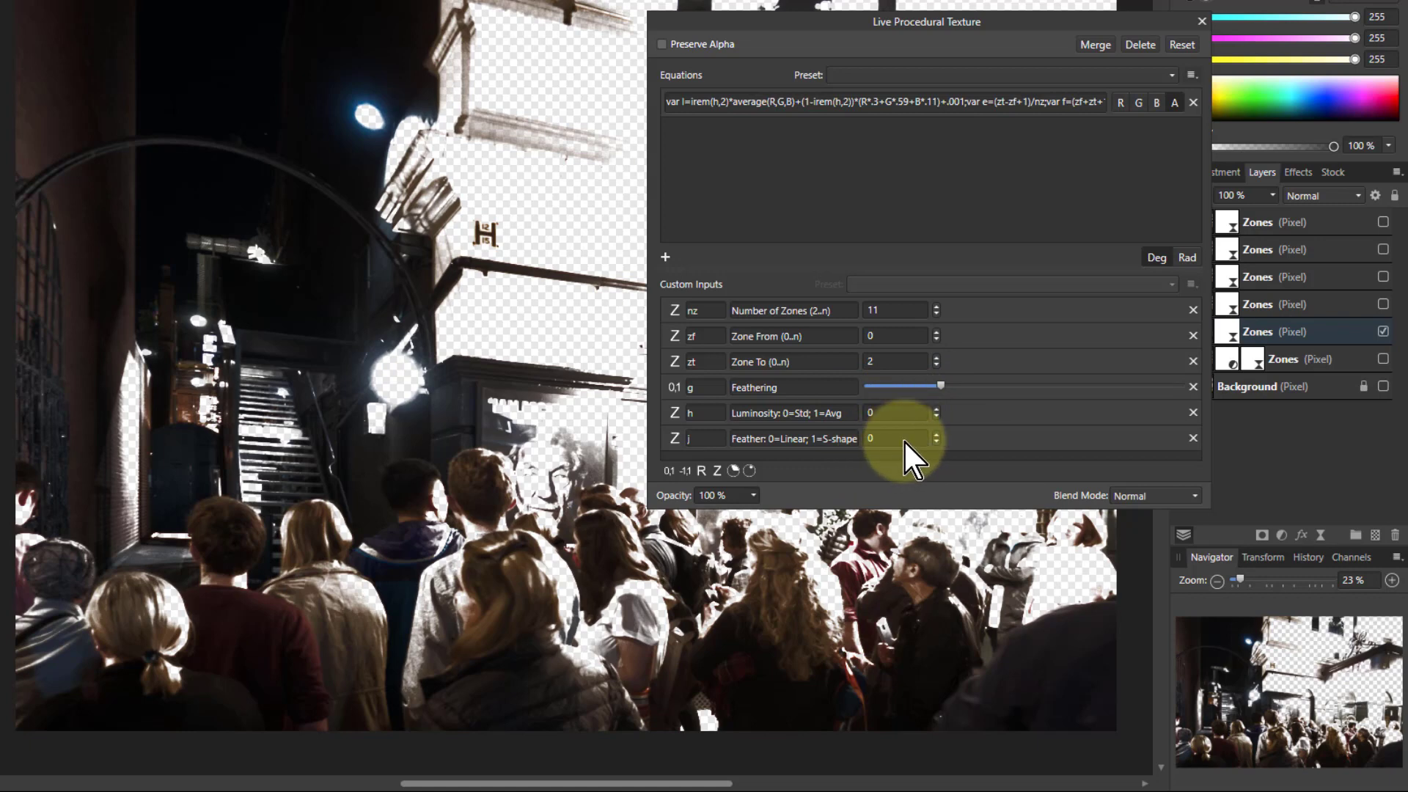
scroll(904, 438, "up", 1)
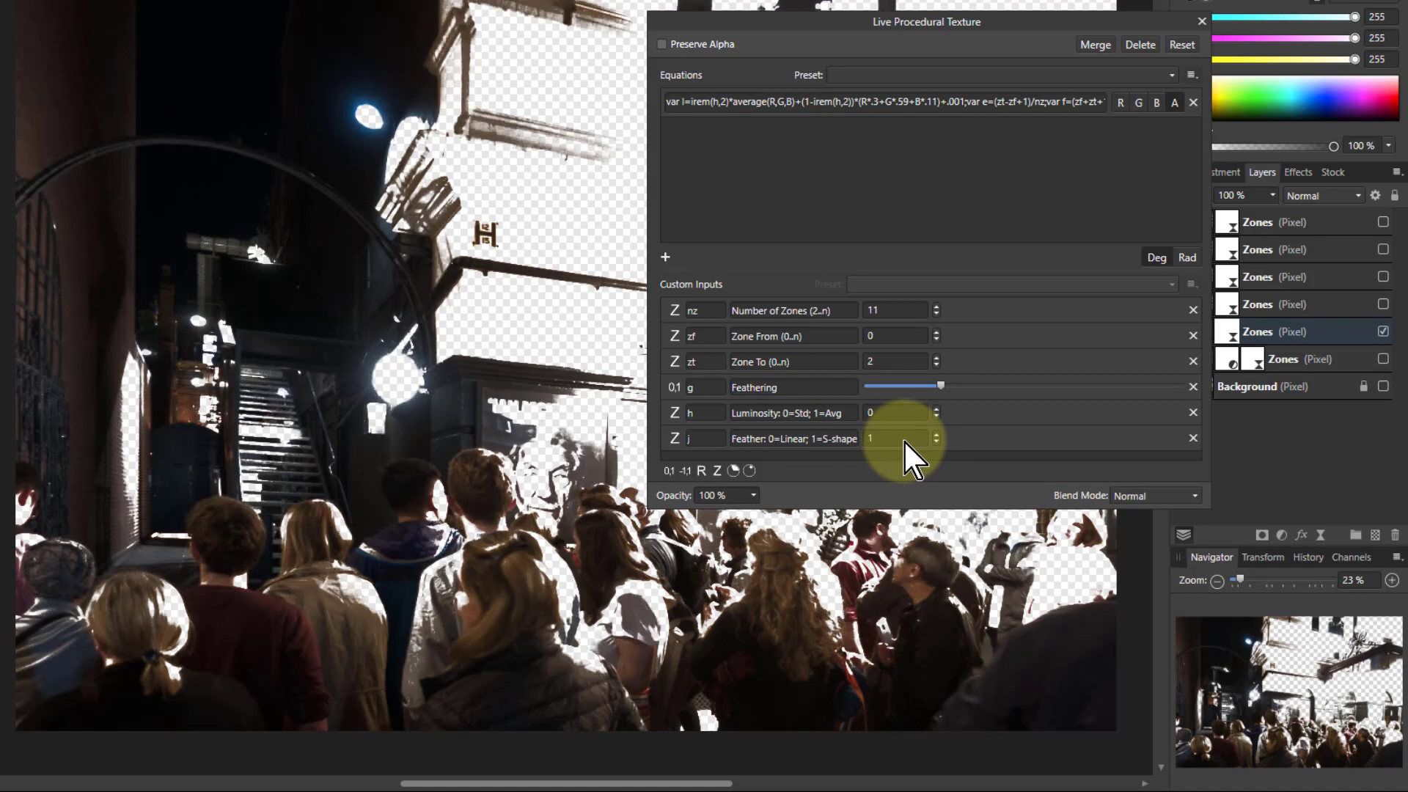
scroll(904, 438, "down", 1)
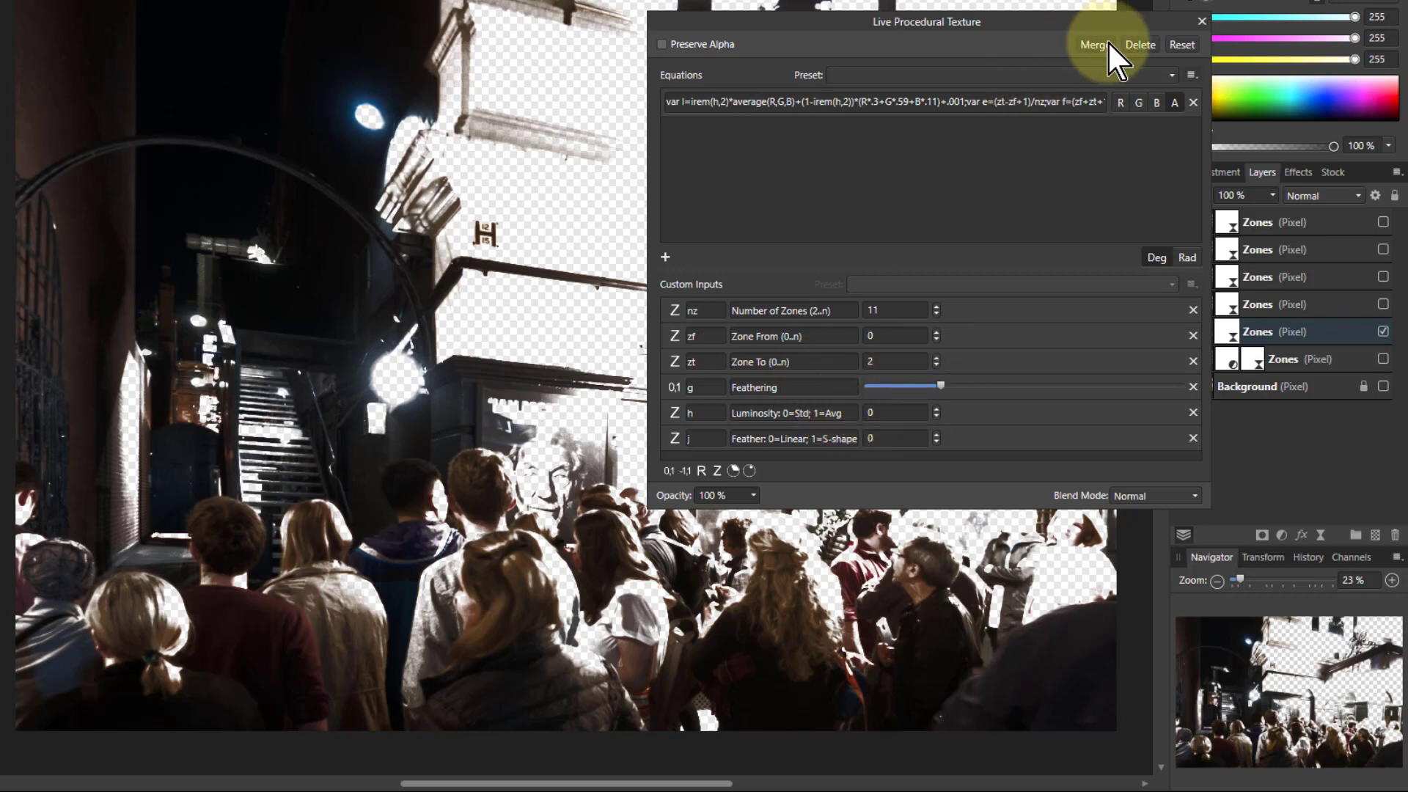
left_click(1201, 20)
Add a Curves adjustment to the second-lowest Zones layer and pull the middle of the curve down to darken the shadows.
left_click(1211, 332)
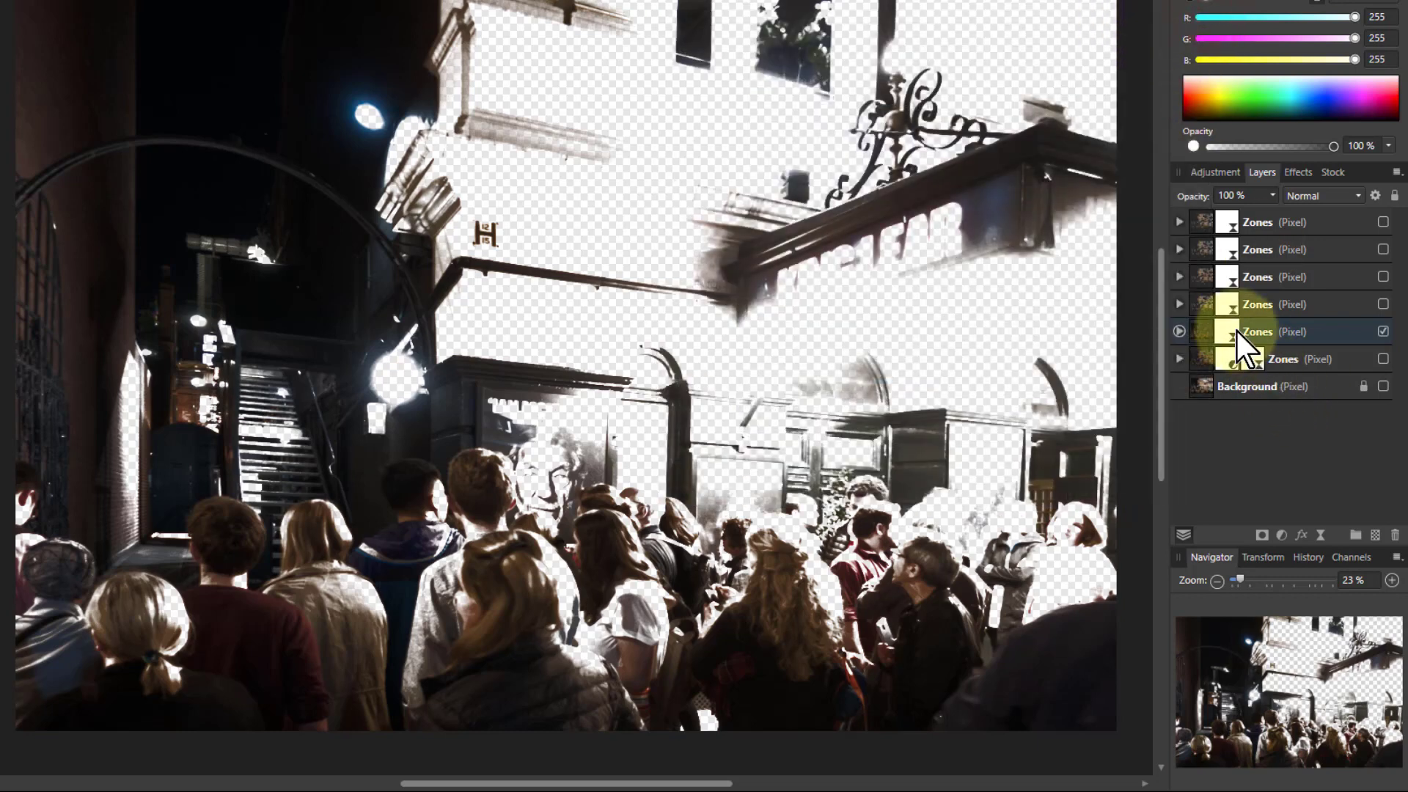
left_click(1283, 535)
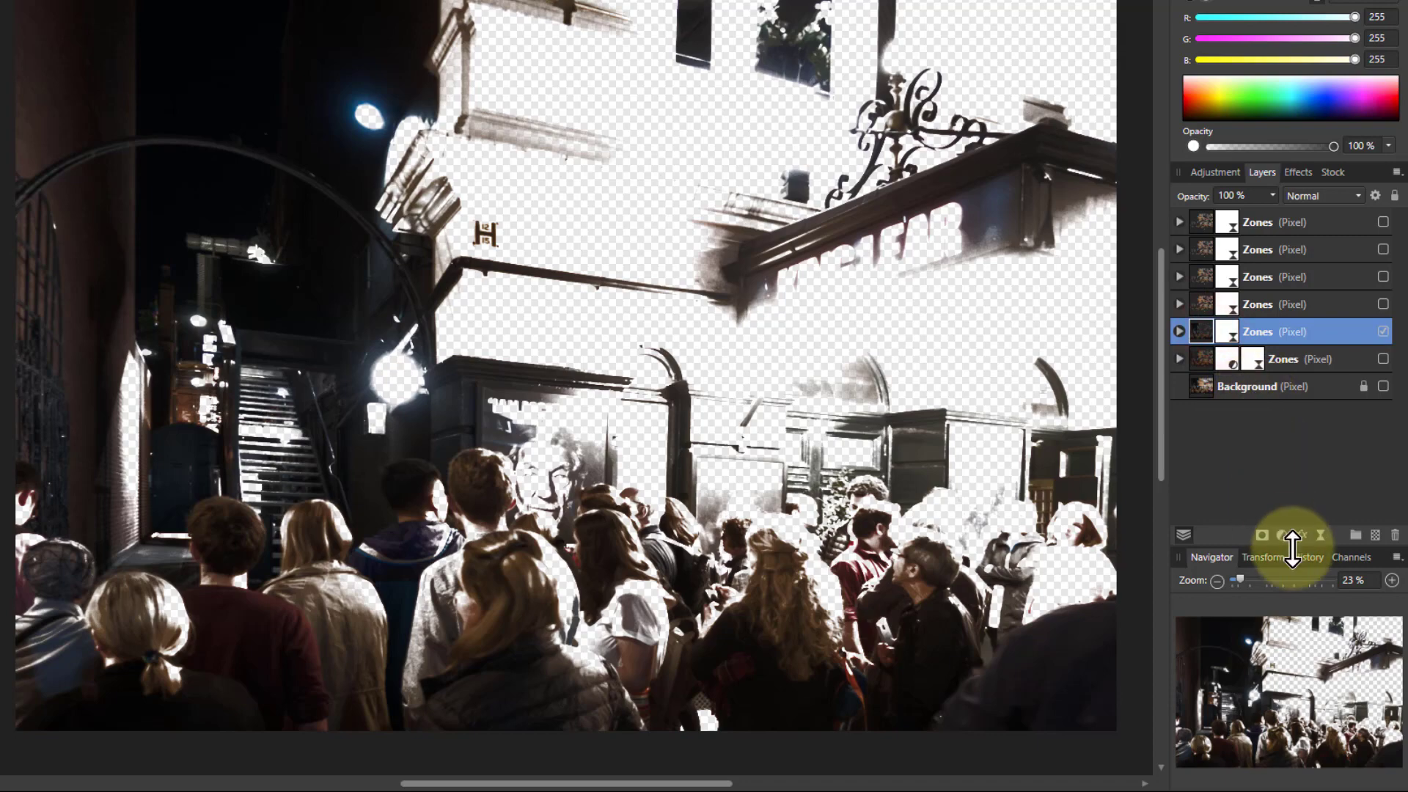
left_click(1151, 314)
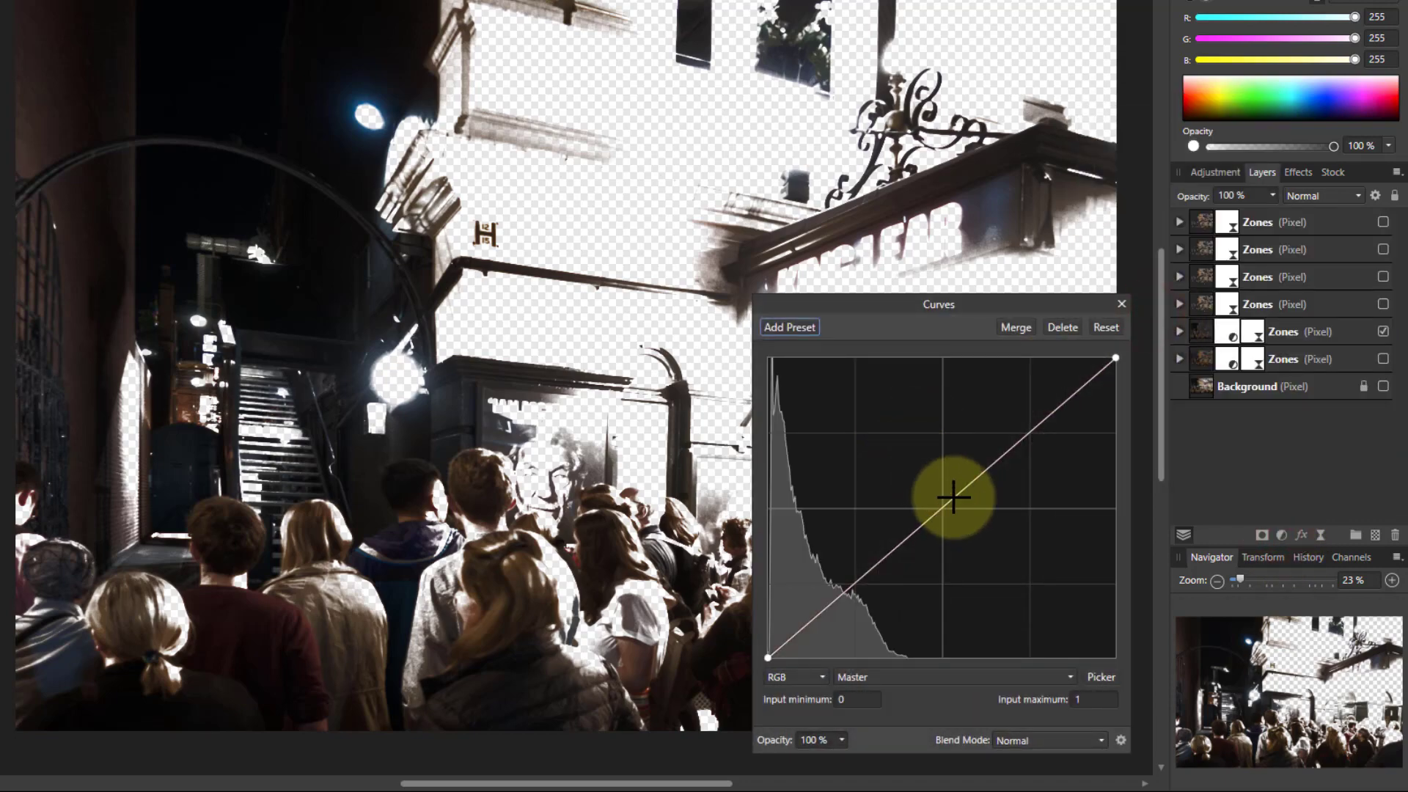
left_click_drag(953, 497, 978, 512)
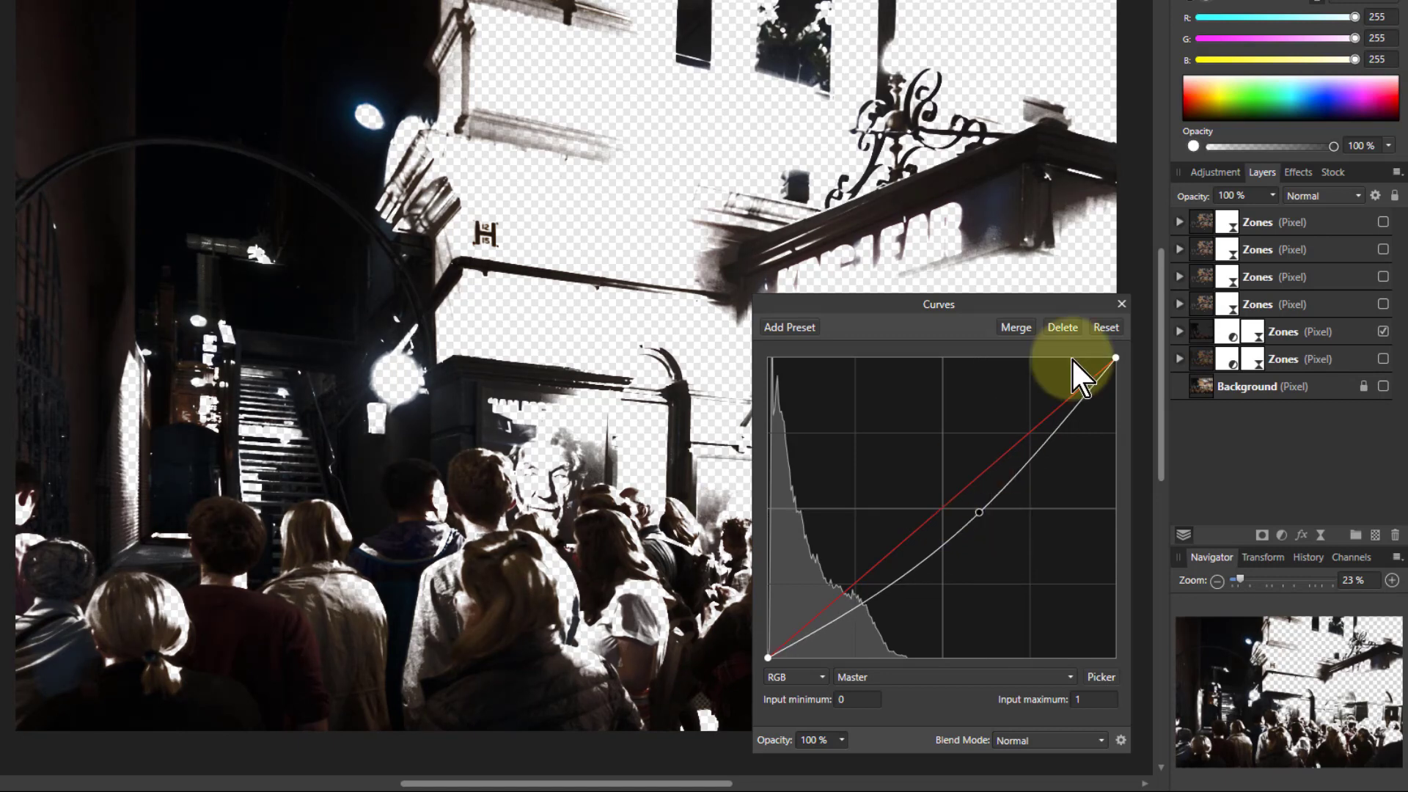
left_click(1121, 304)
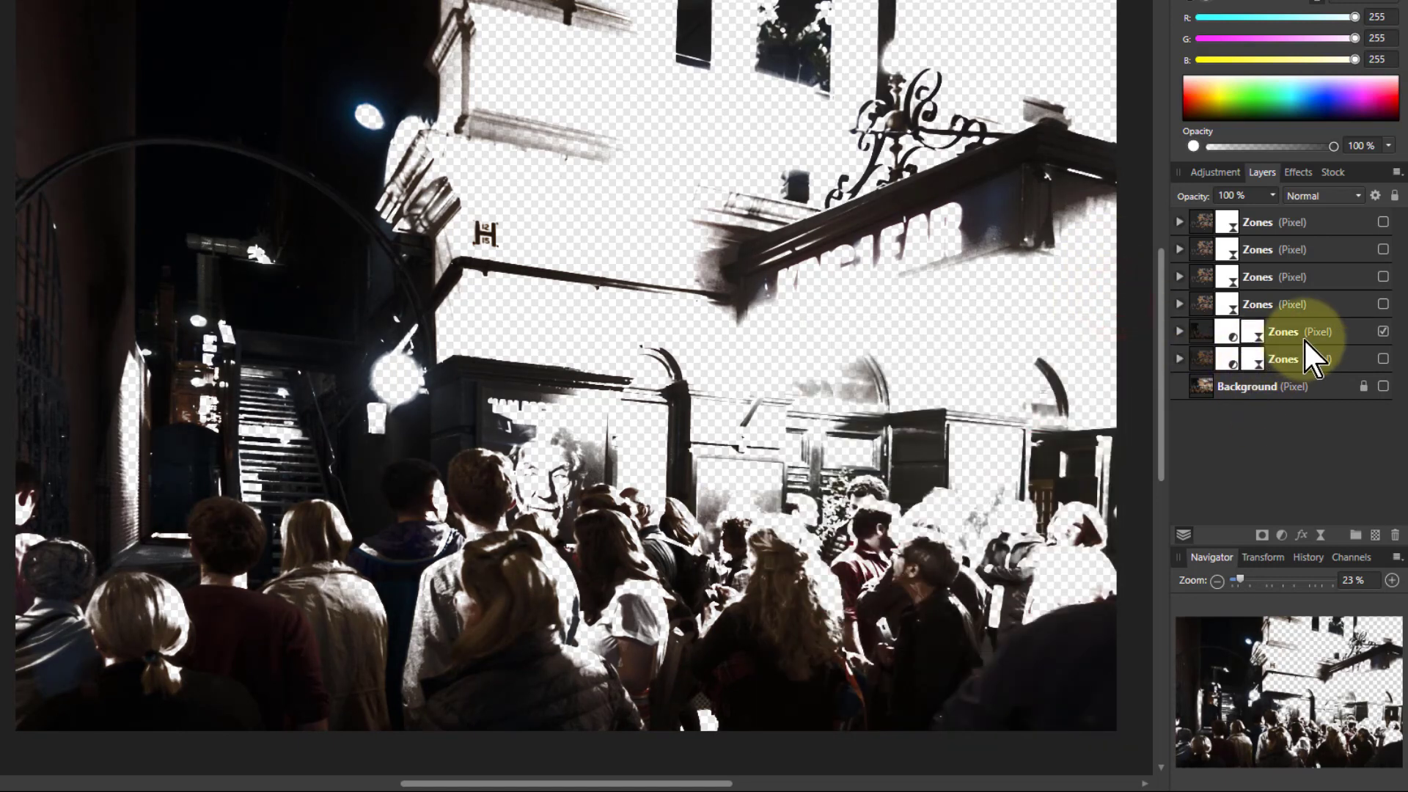
Show the third-lowest Zones layer alone, hiding the one beneath it, and open its procedural texture settings.
left_click(1211, 308)
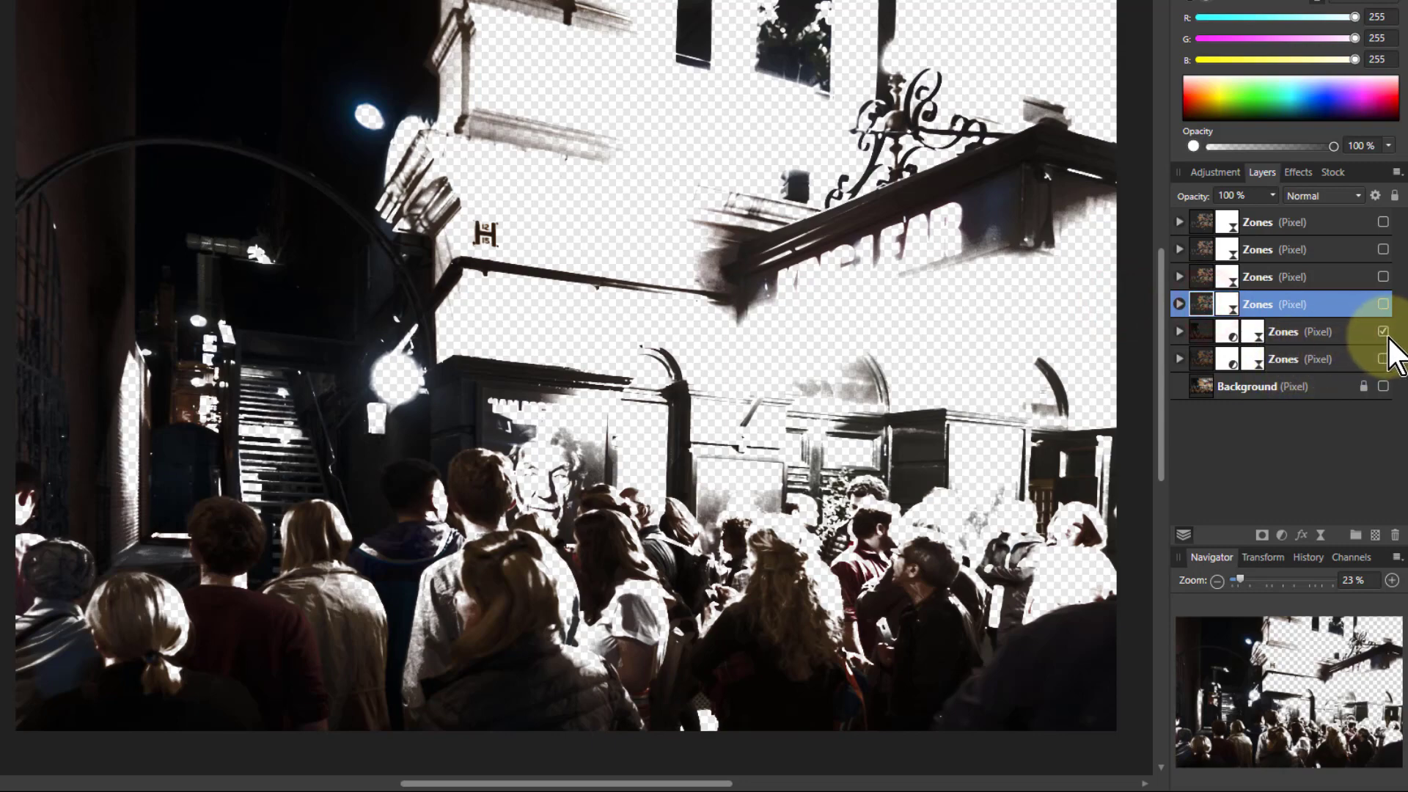
left_click(1384, 334)
left_click(1383, 303)
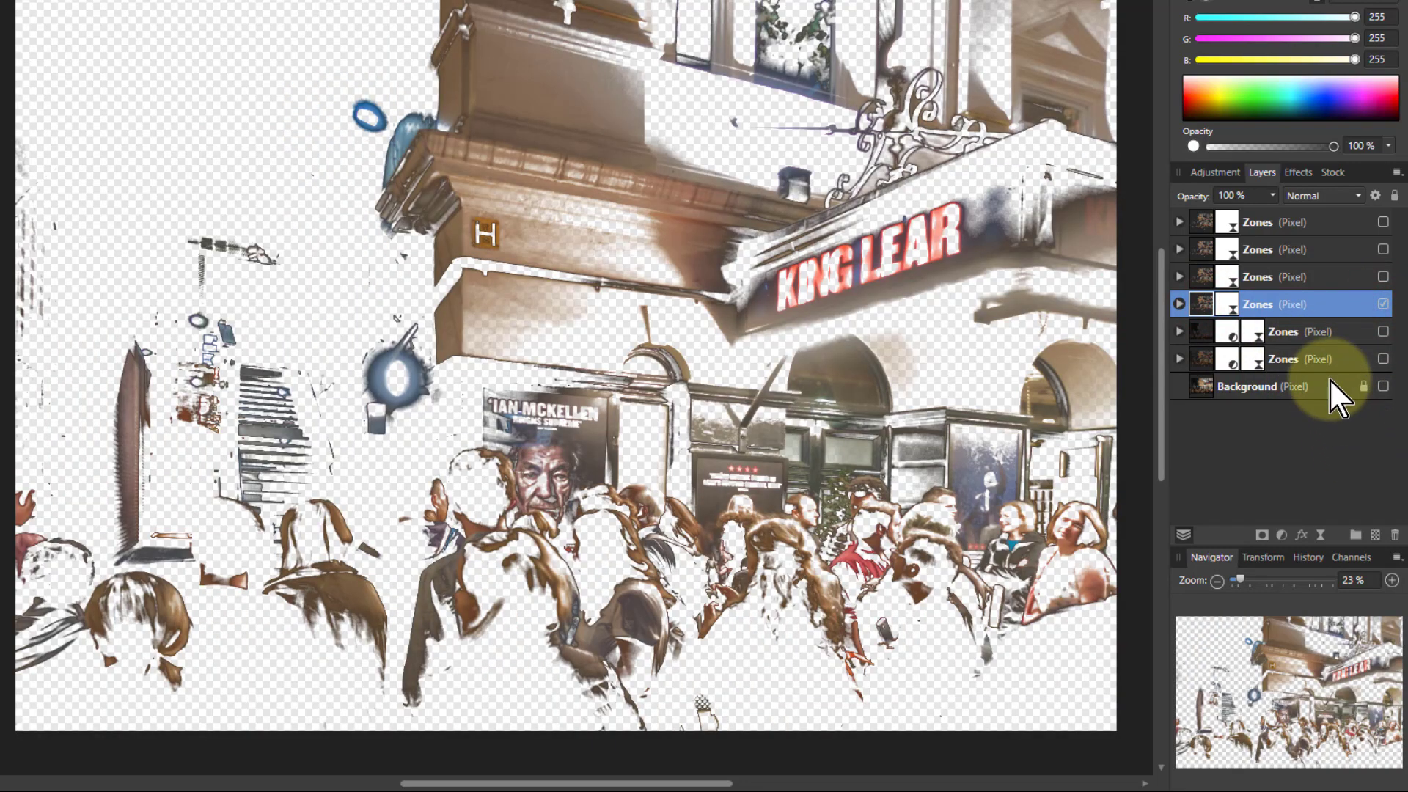
double_click(1224, 307)
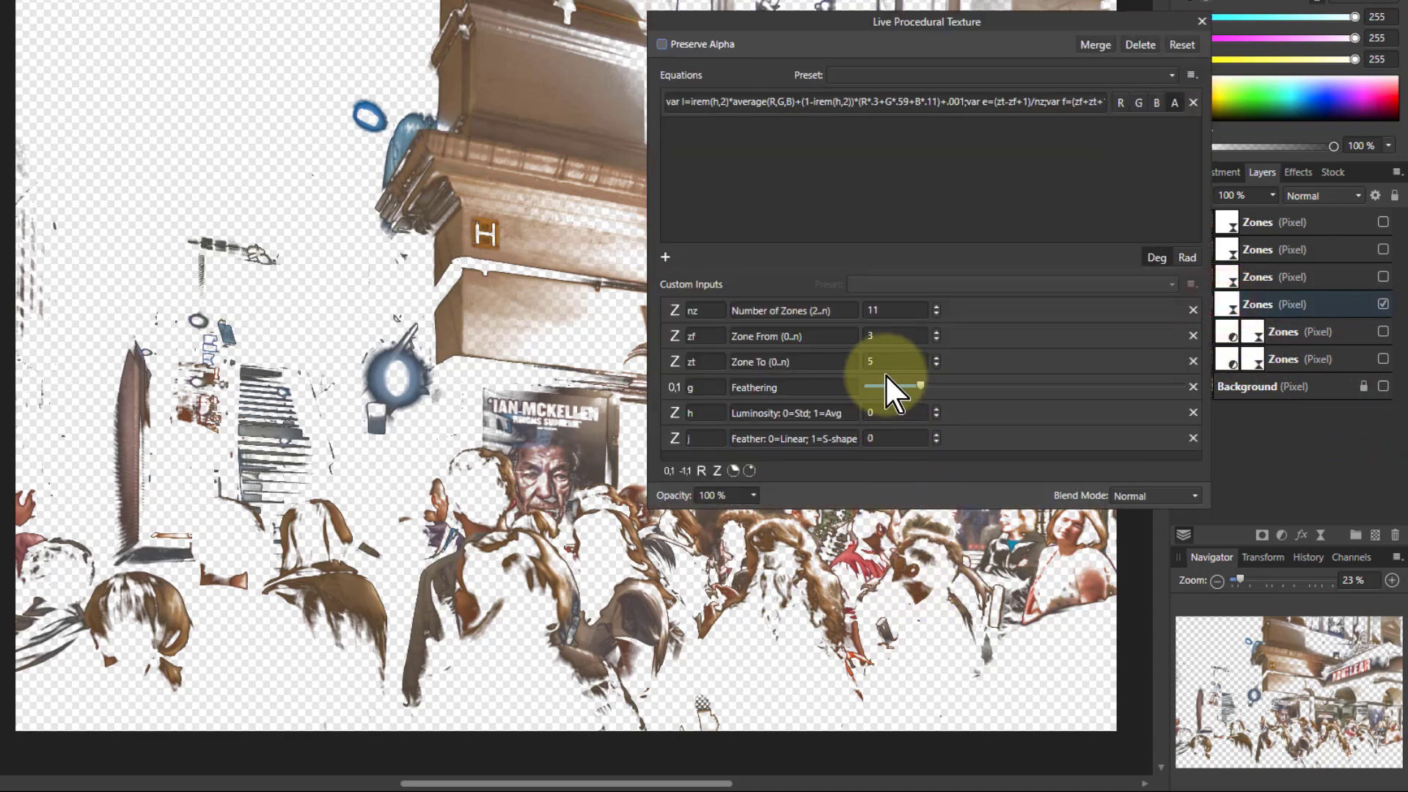
Set Zone To to 11 and Zone From to 7 for the third-lowest Zones layer, moving the settings dialog off the image highlights.
left_click_drag(891, 348, 891, 361)
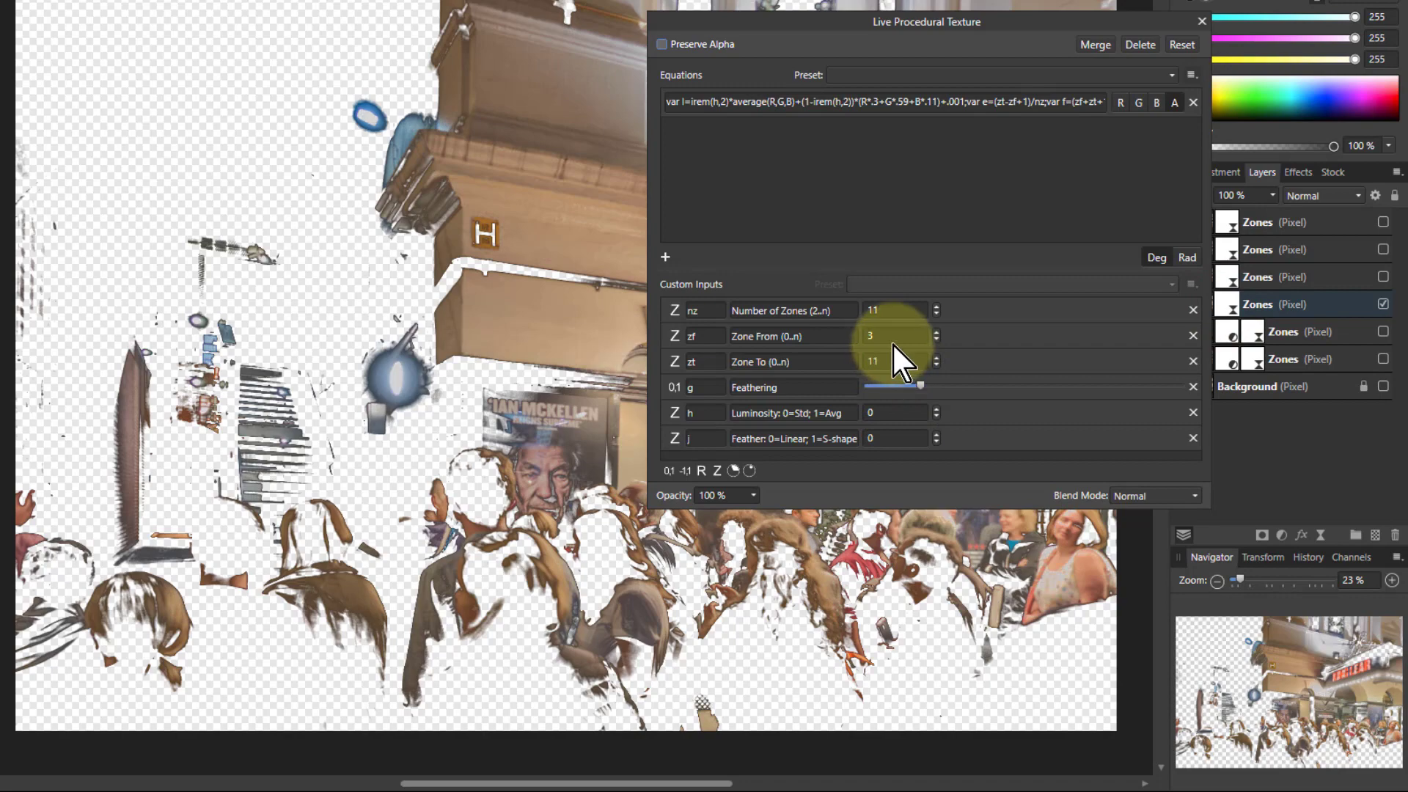
scroll(891, 335, "up", 3)
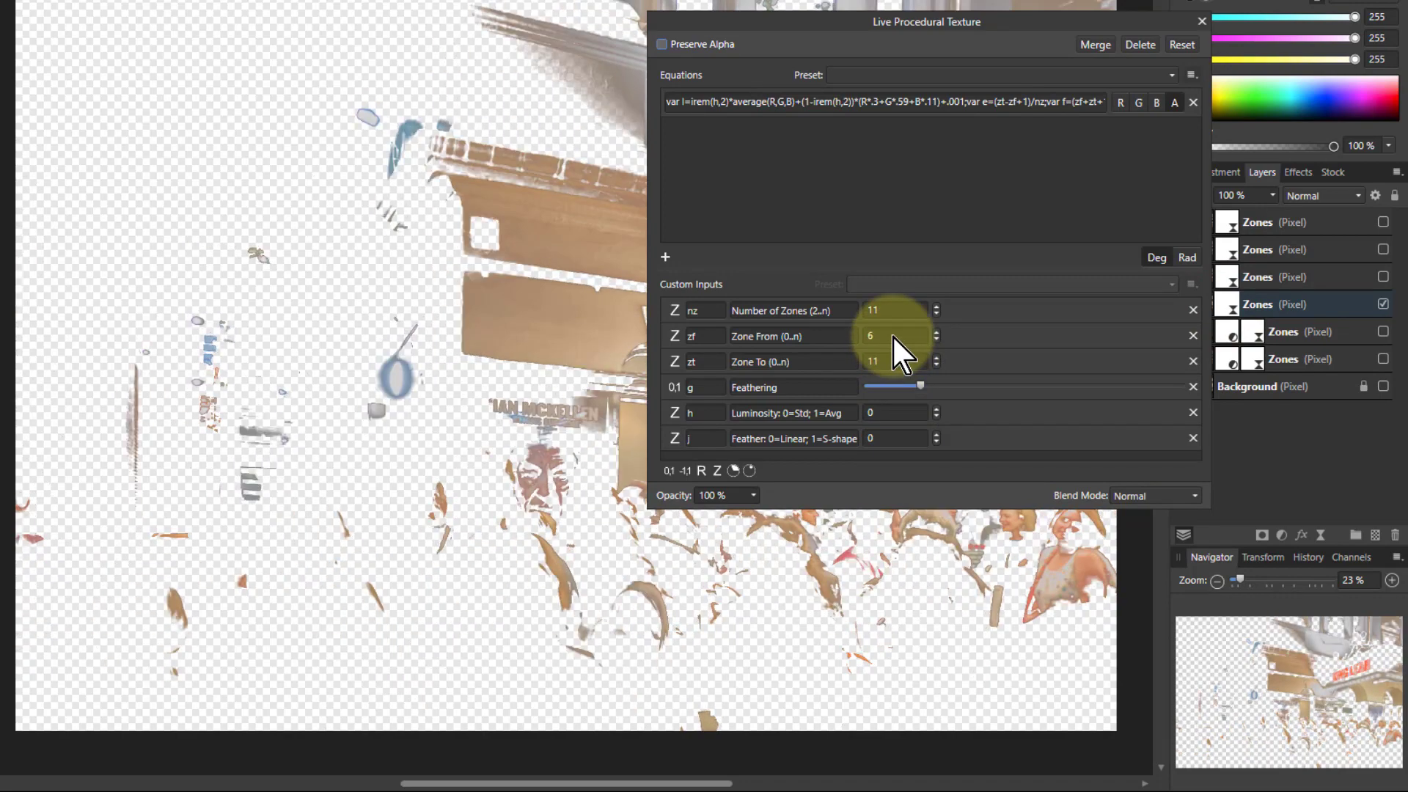
scroll(892, 335, "up", 1)
left_click_drag(826, 24, 753, 198)
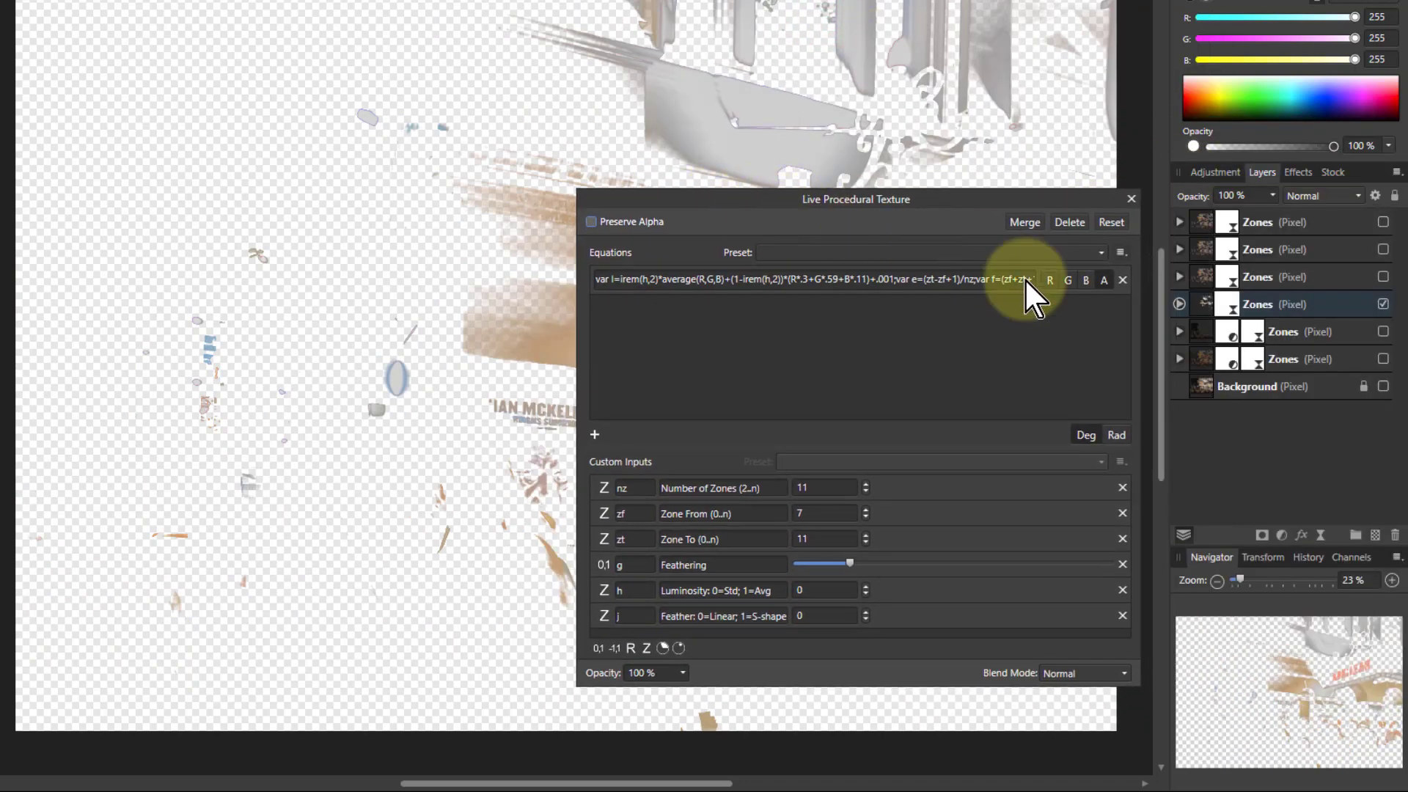
Add a Curves adjustment to the third-lowest Zones layer with a moderate midtone lift, judging it with the Background layer shown.
left_click(1177, 302)
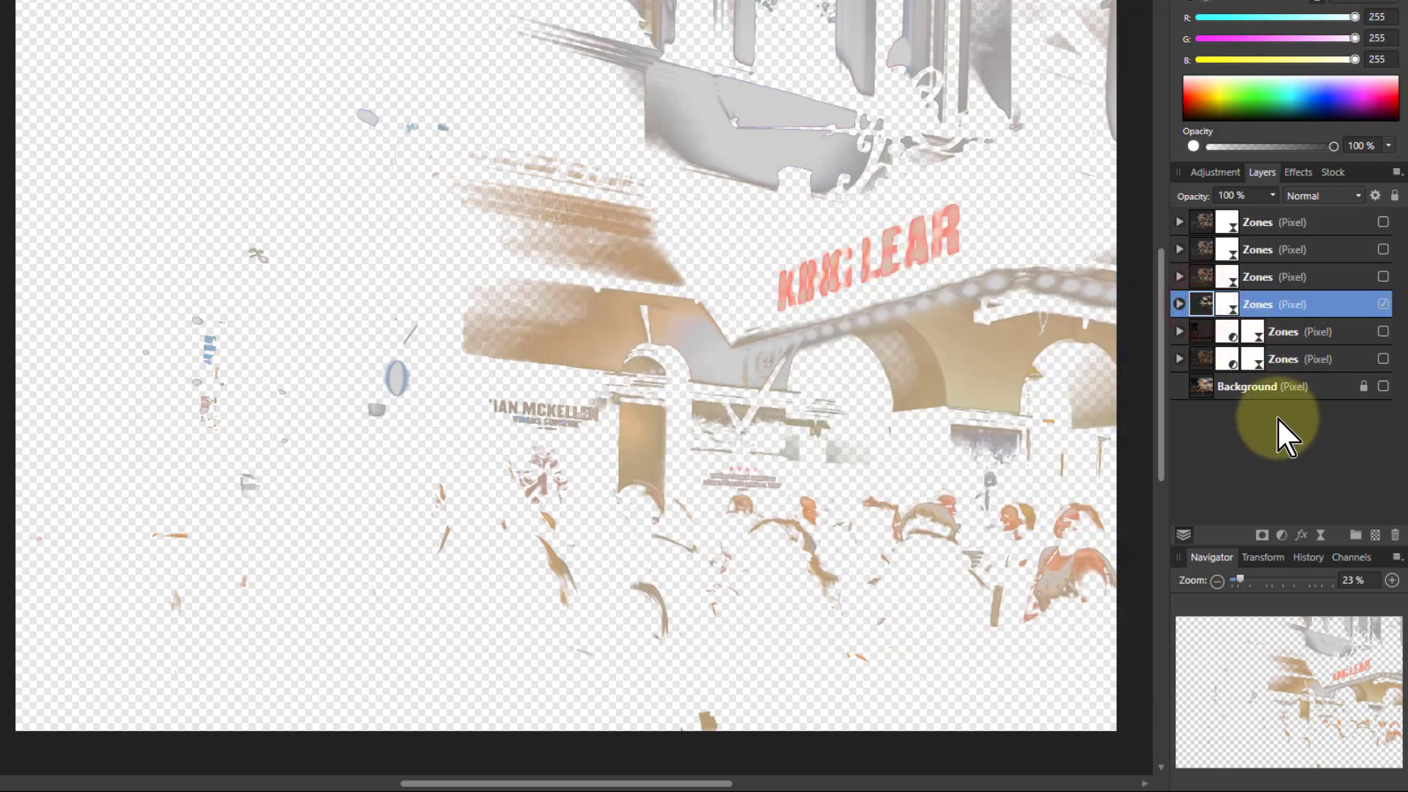
left_click(1283, 536)
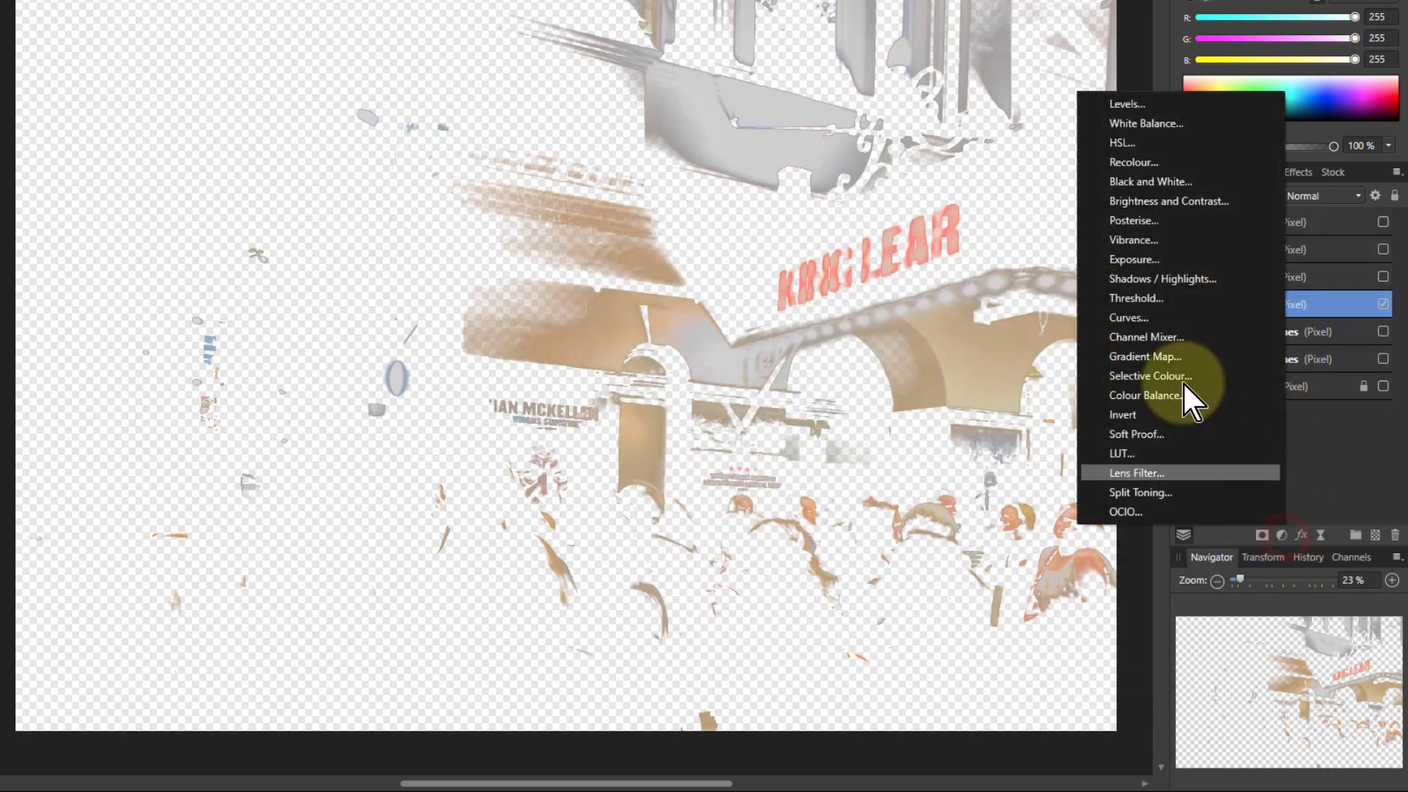
left_click(1137, 317)
left_click_drag(949, 497, 927, 472)
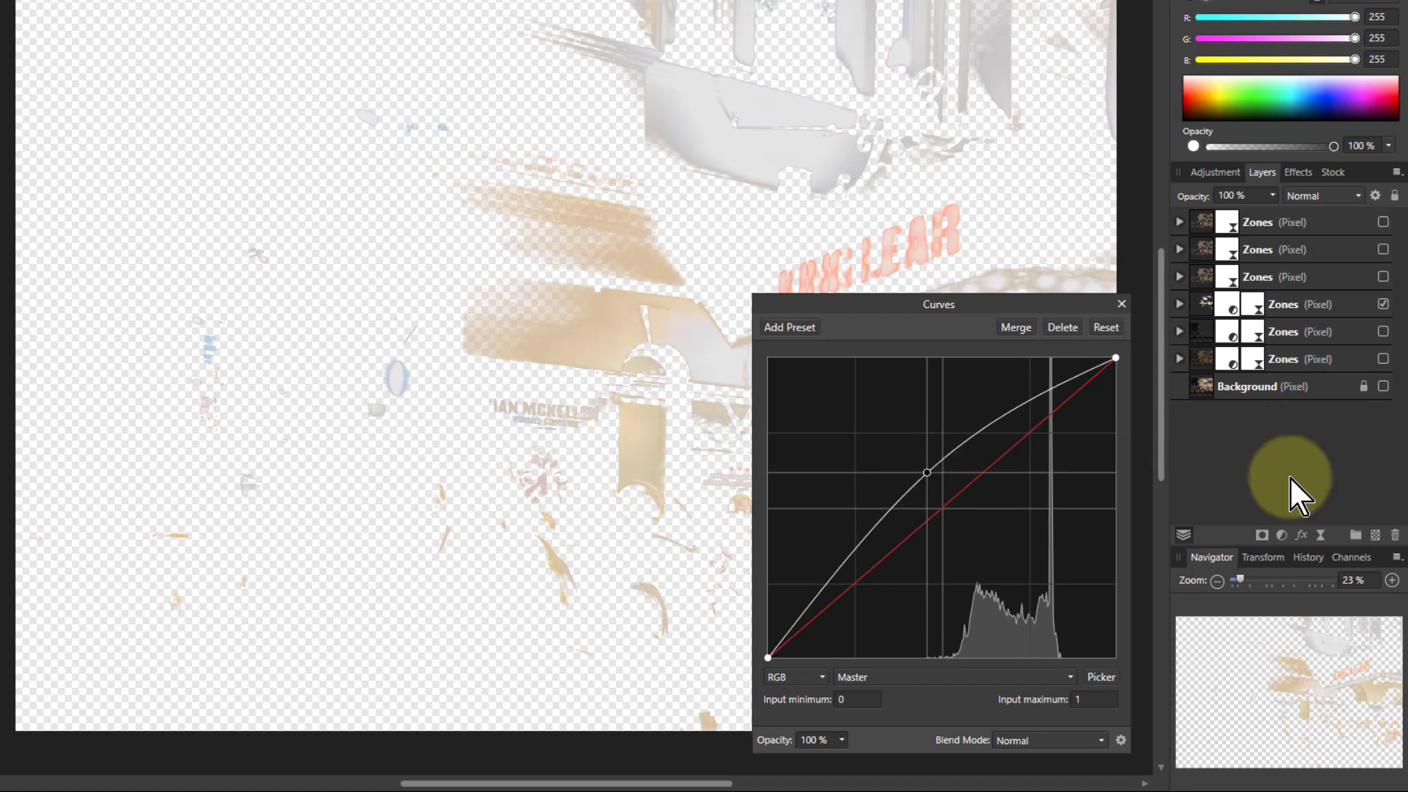
left_click(1383, 386)
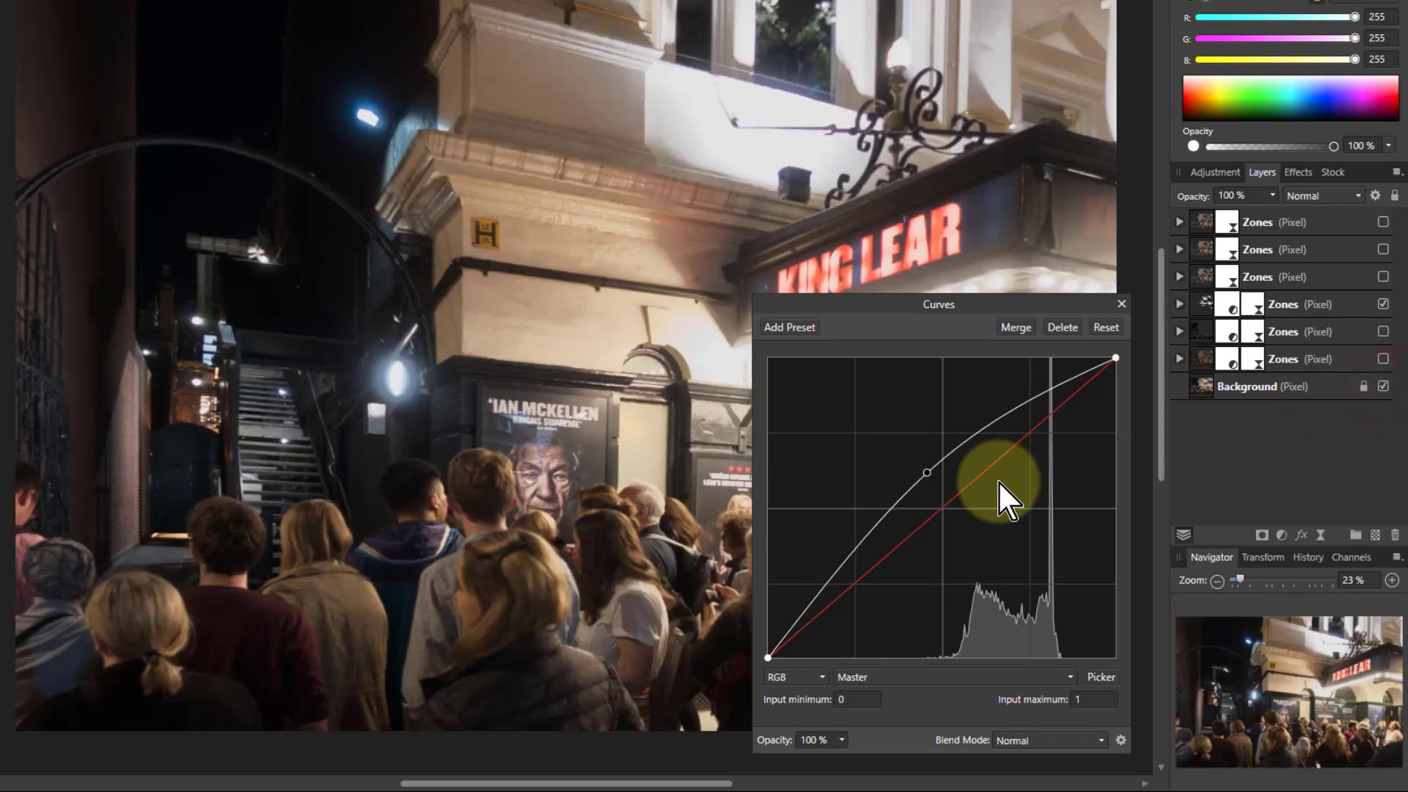
mouse_move(928, 472)
left_mouse_down()
mouse_move(951, 496)
mouse_move(939, 481)
left_mouse_up()
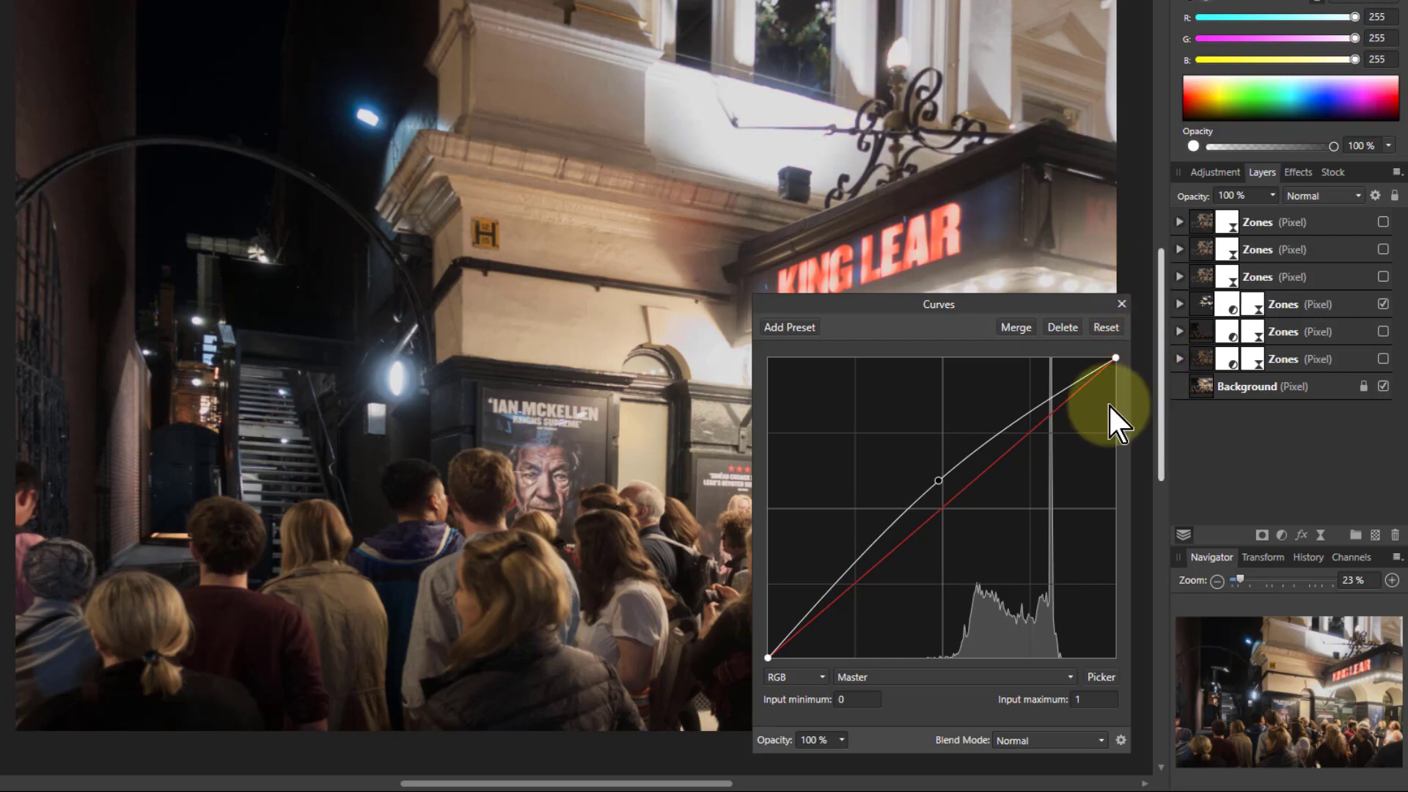
Add a live Gaussian Blur to the fourth-lowest Zones layer with Preserve Alpha enabled and a radius of 36.3 px.
left_click(1122, 303)
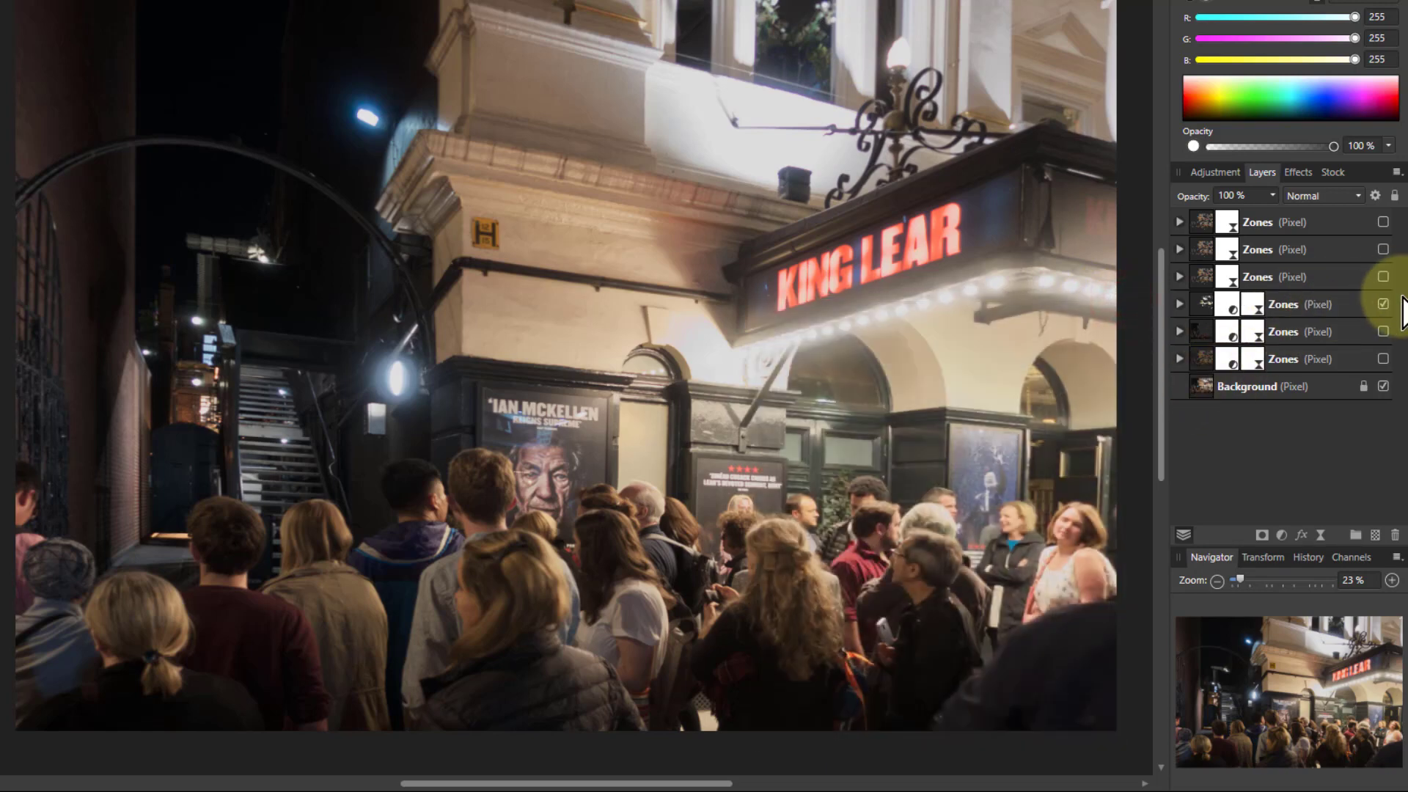
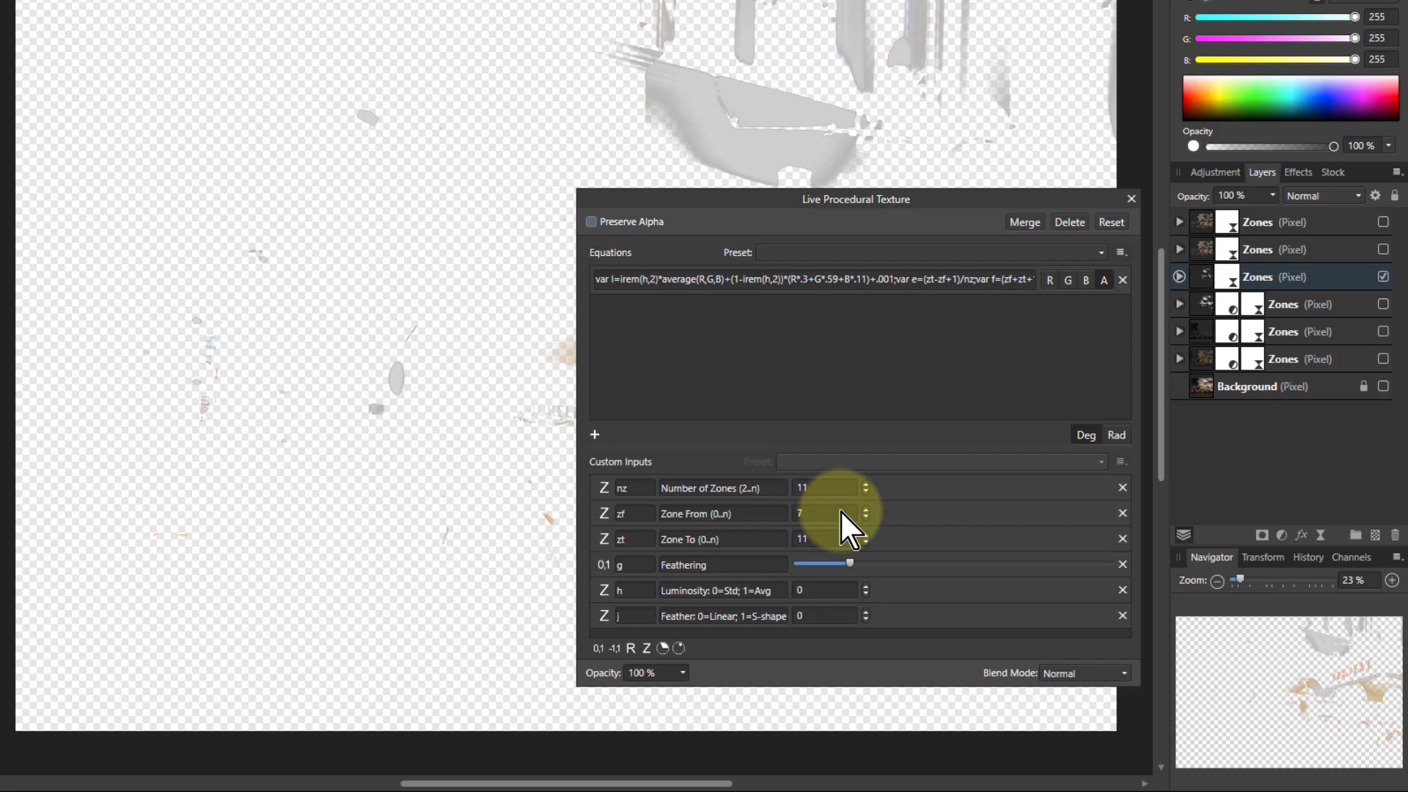
left_click(1249, 274)
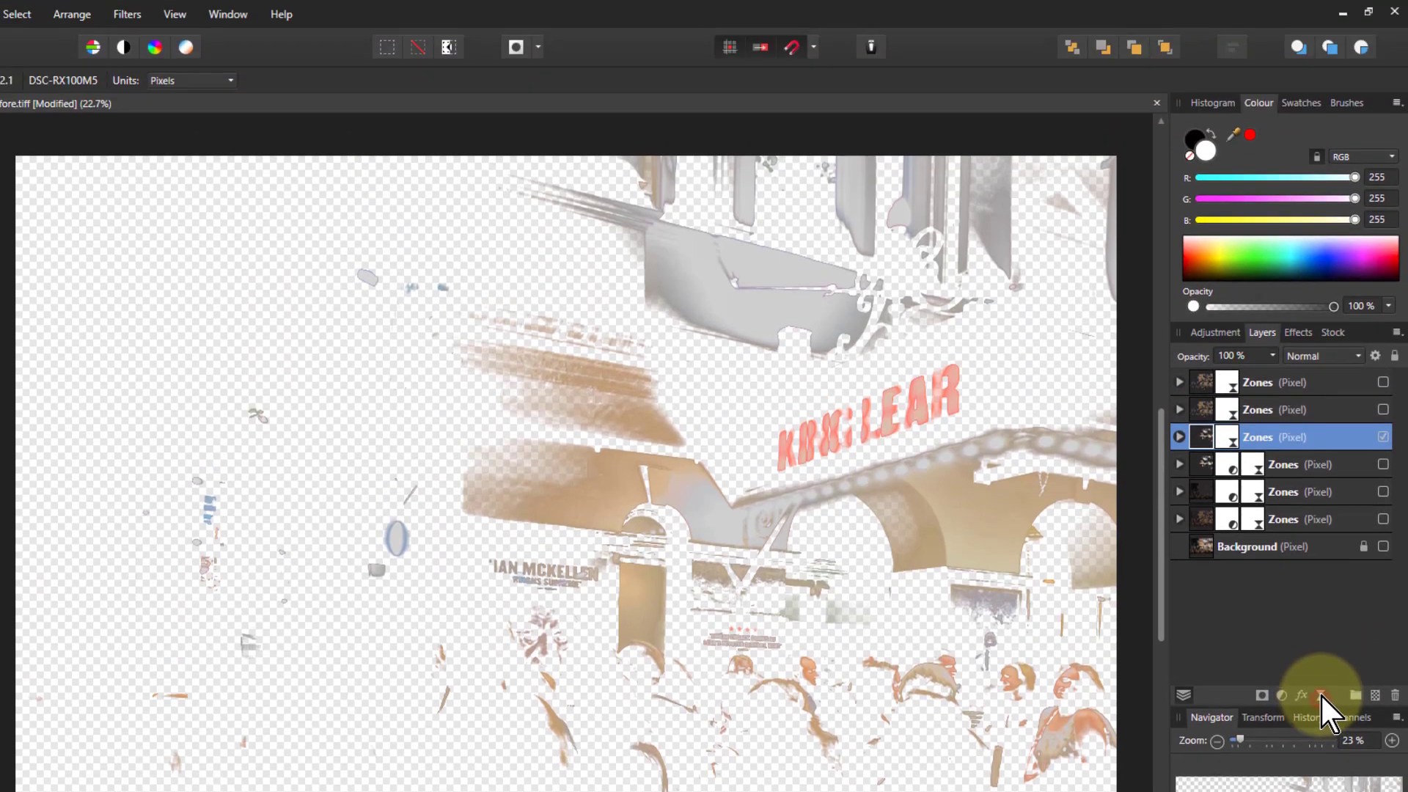
left_click(1320, 534)
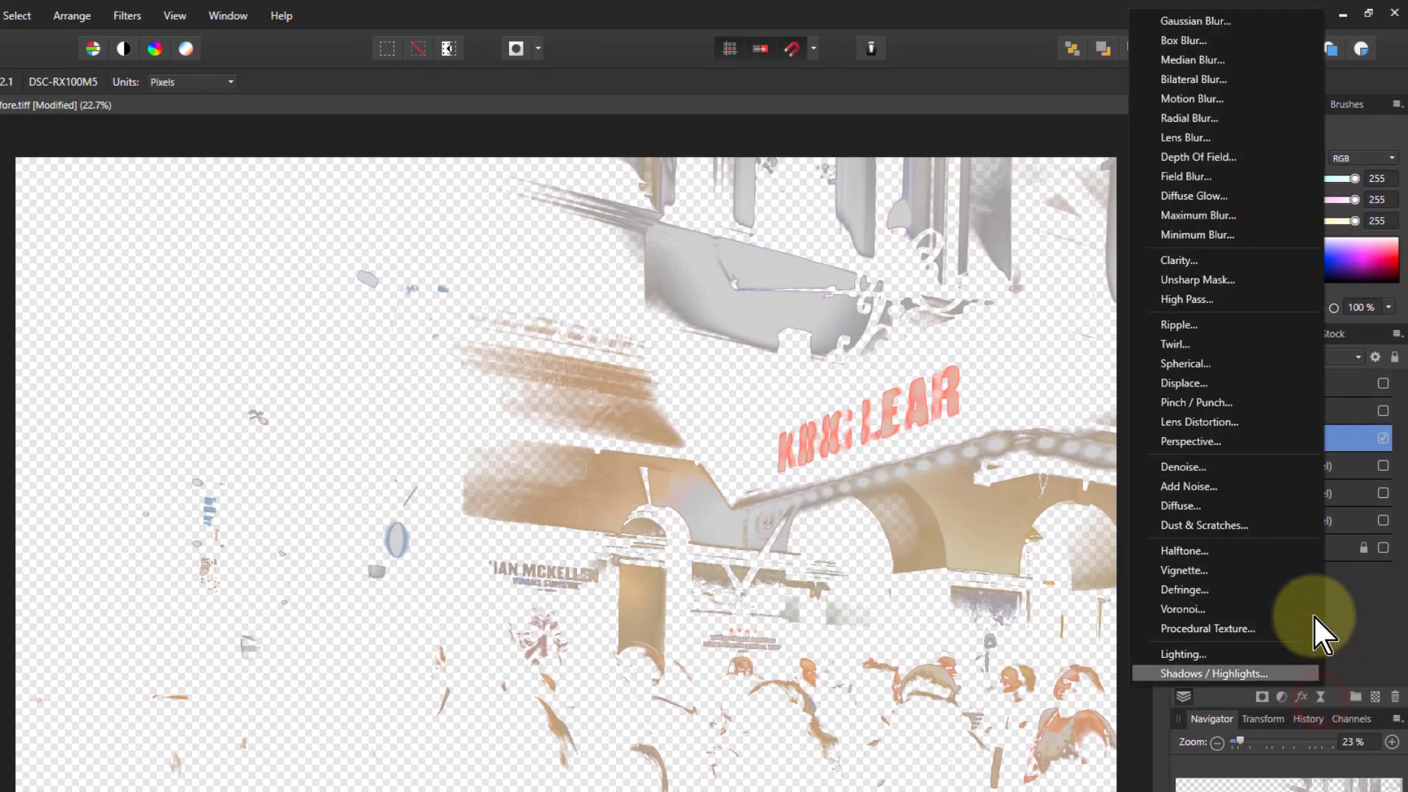
left_click(1176, 20)
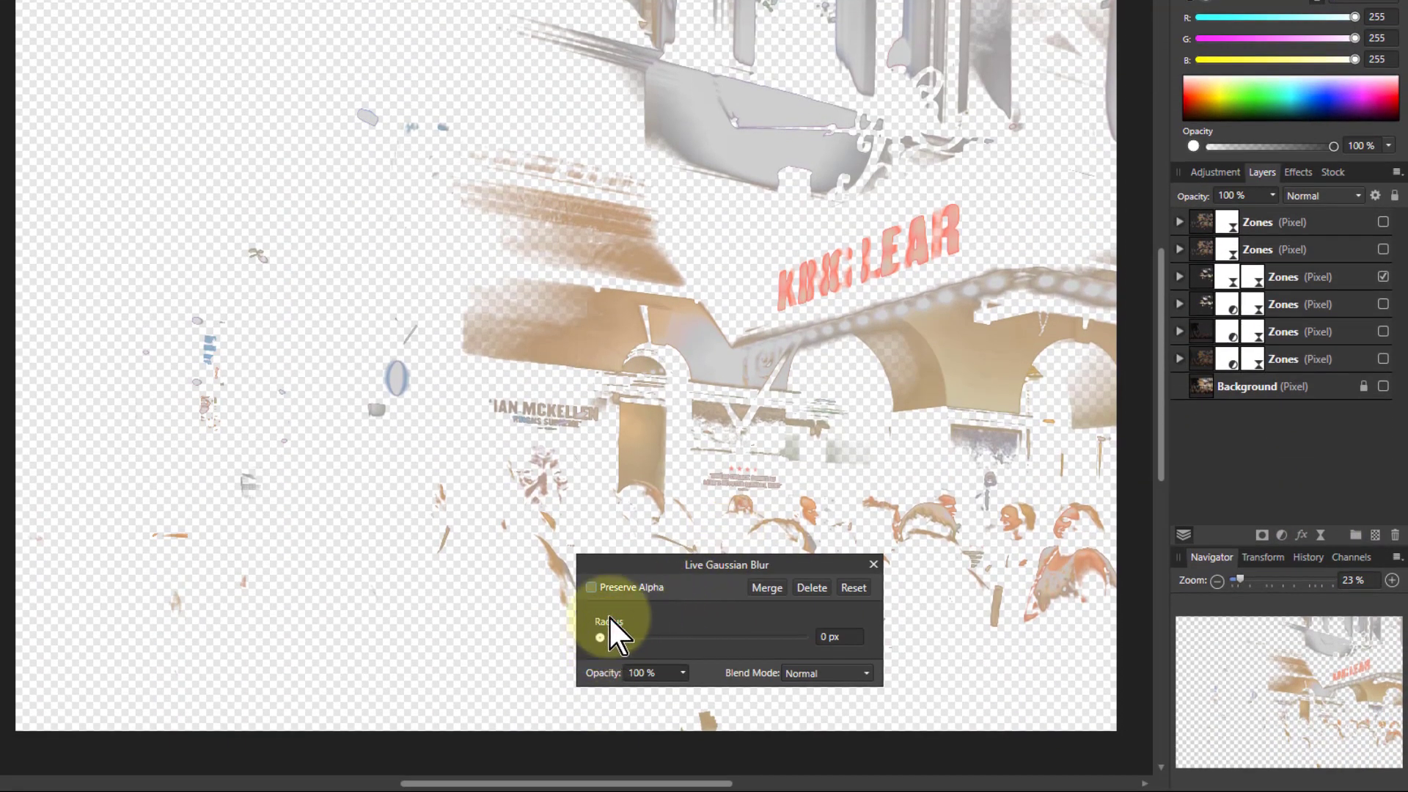
left_click(591, 587)
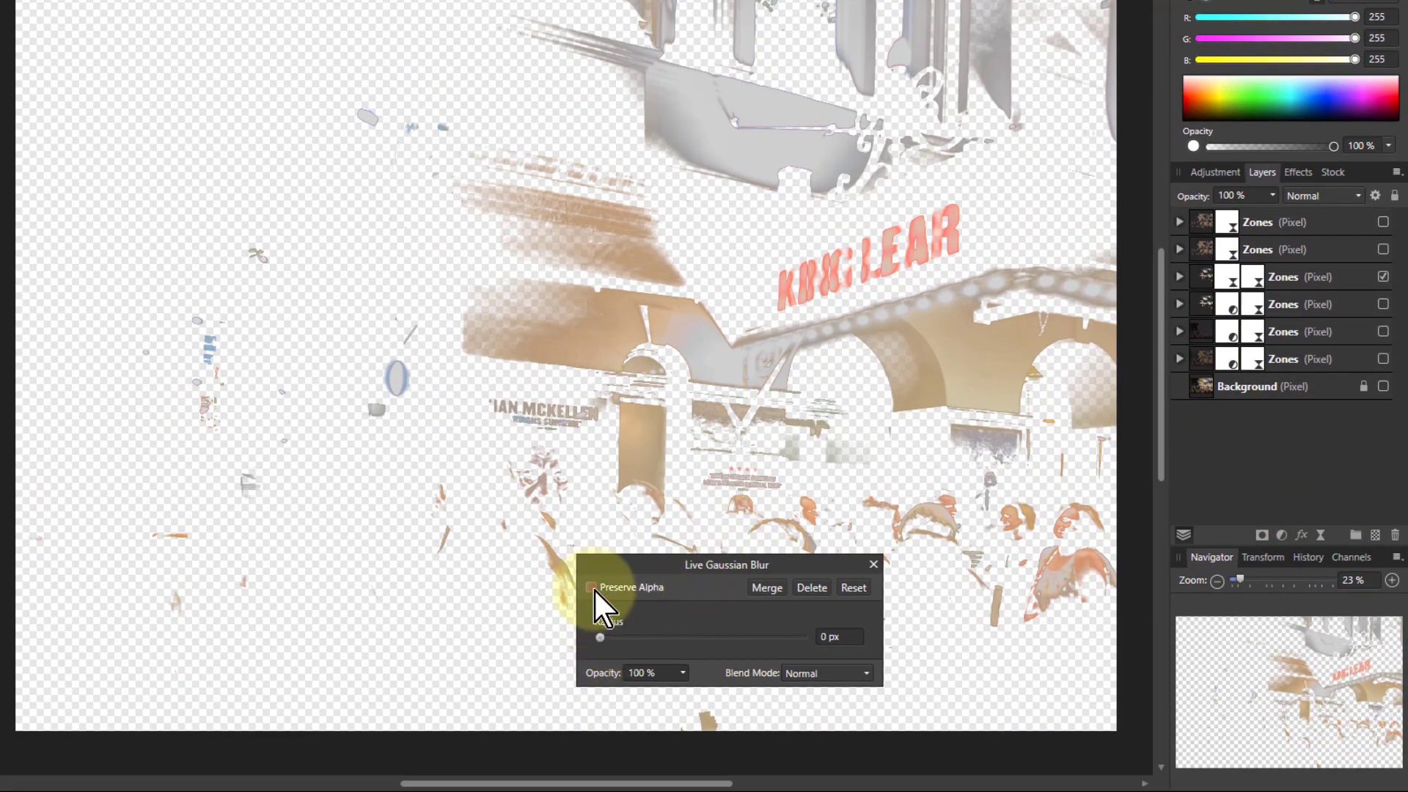
left_click_drag(600, 637, 748, 642)
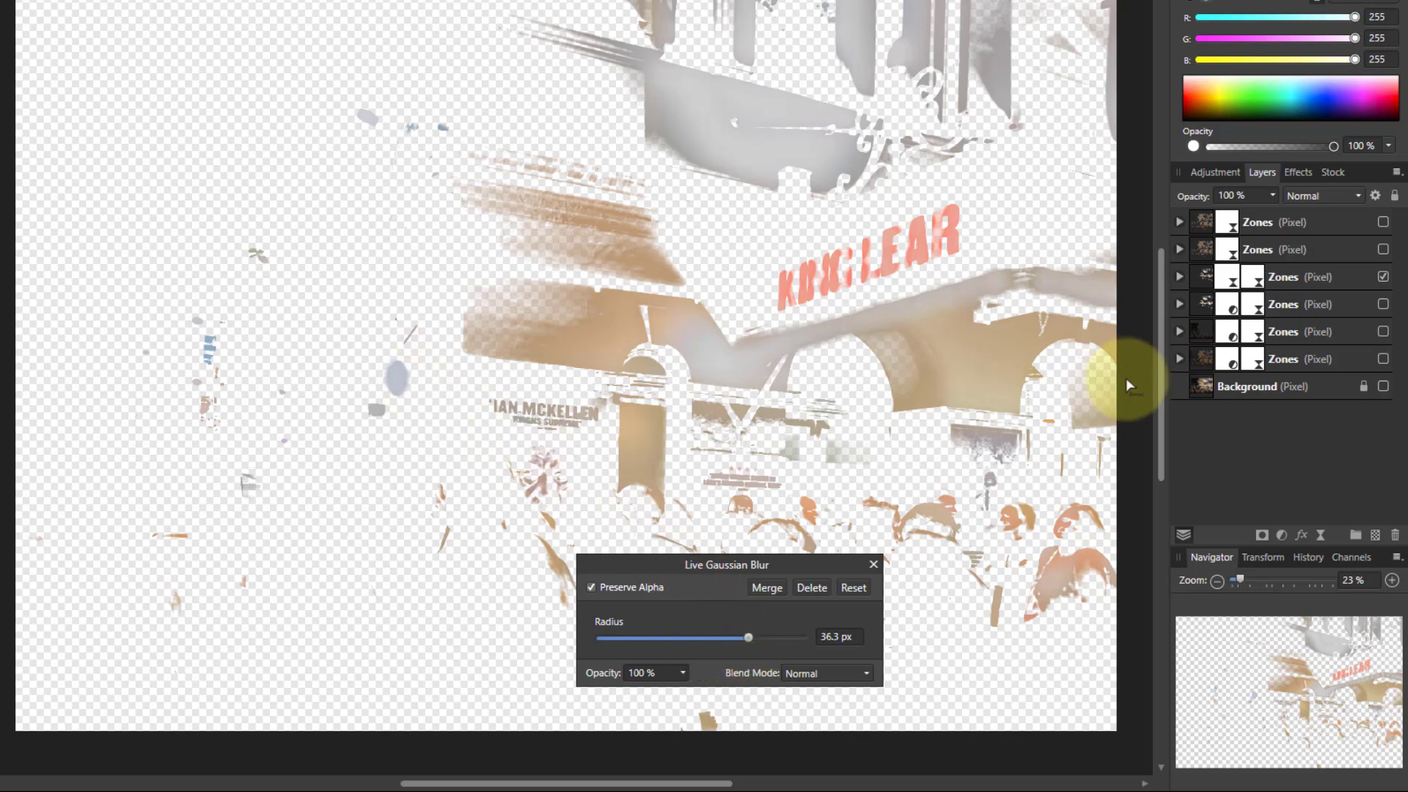
Compare the blurred Zones layer over the visible Background, and set the blur's blend mode to Soft Light and radius to 25.2 px.
left_click(1383, 387)
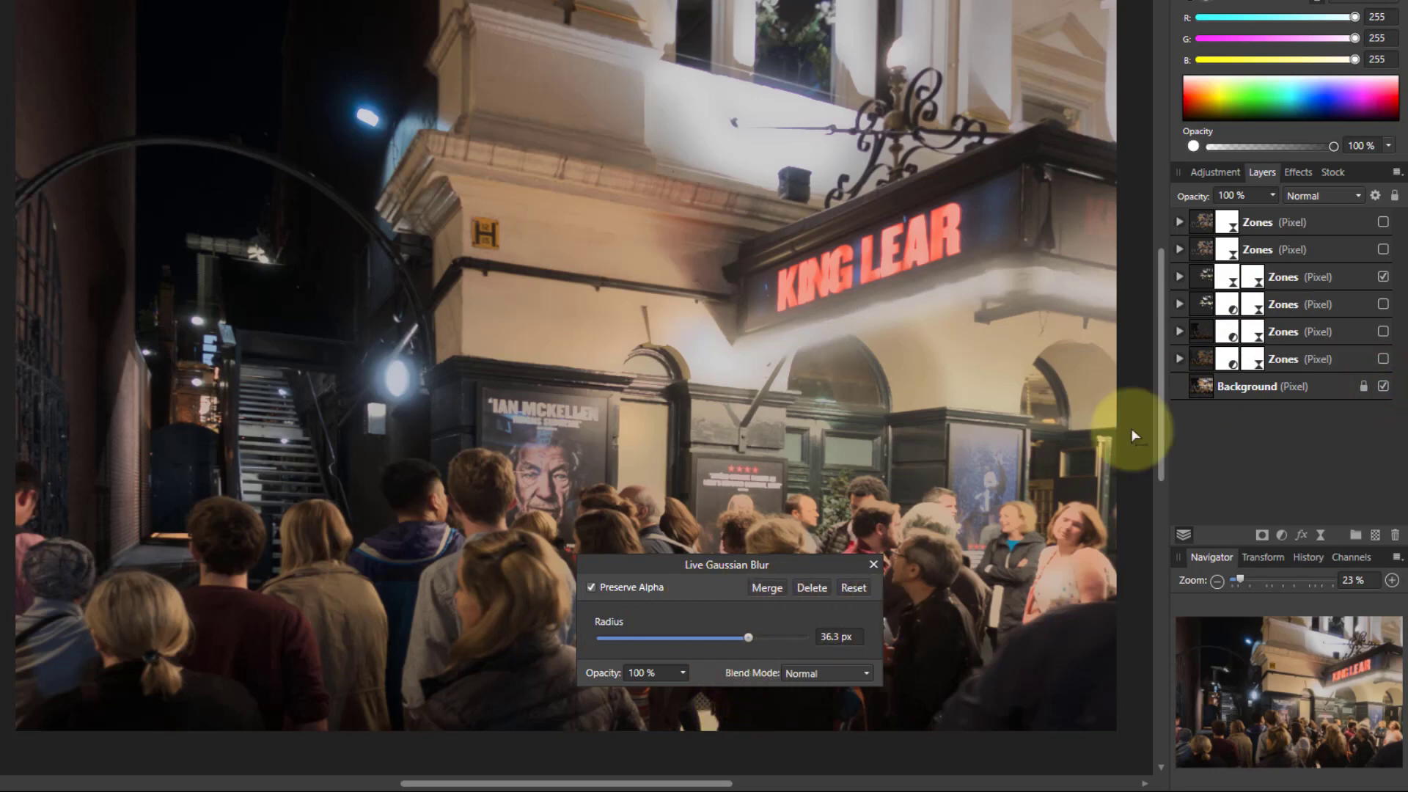
left_click(1383, 277)
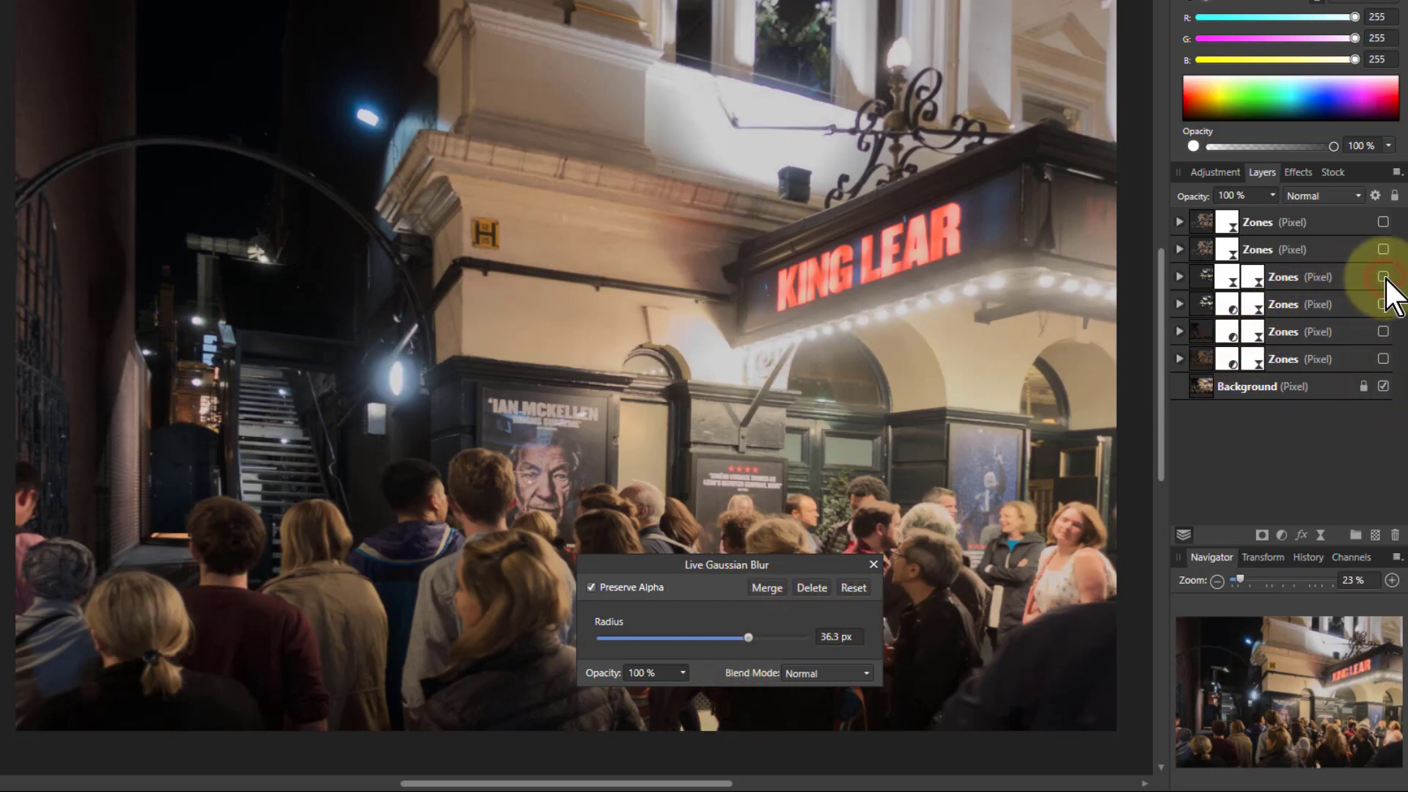
left_click(1383, 277)
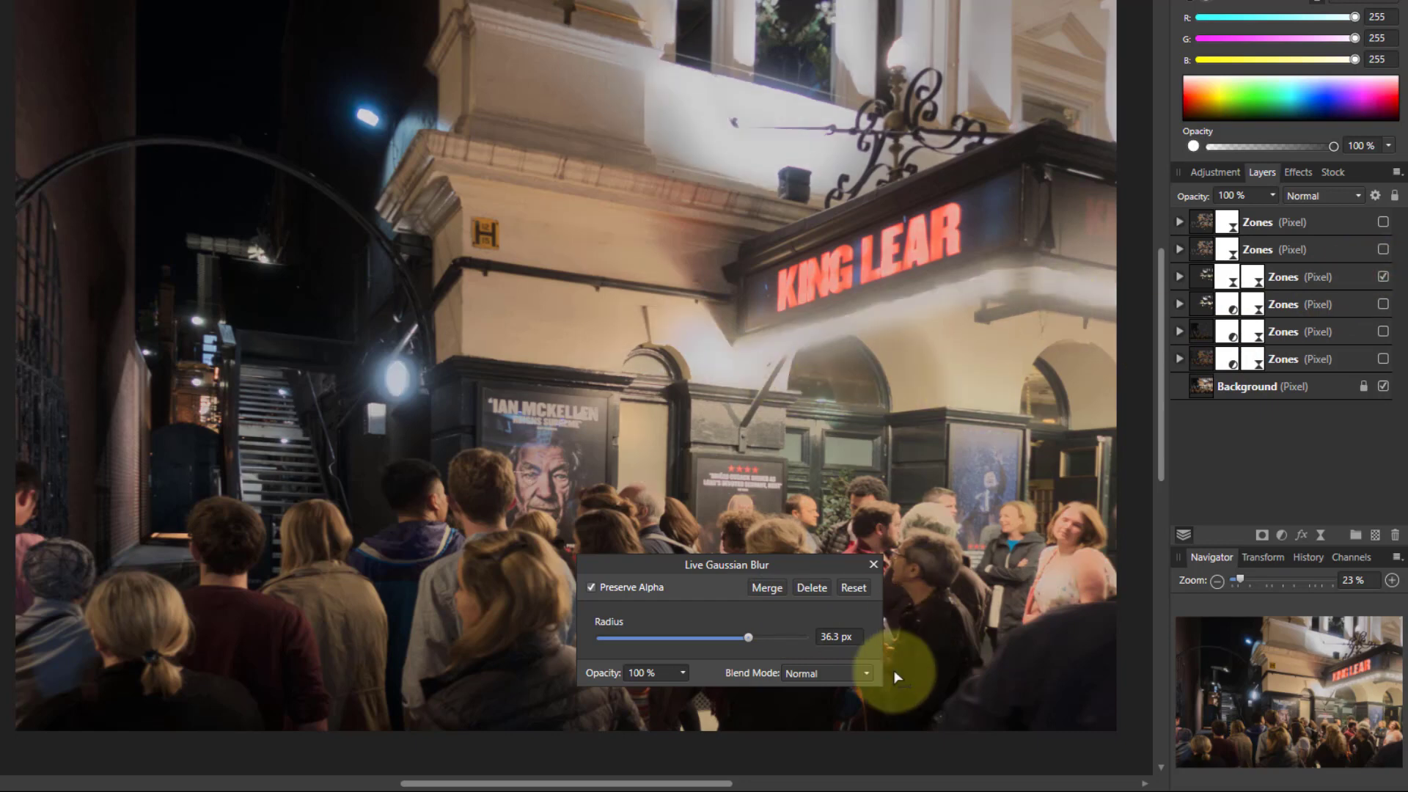
left_click(819, 672)
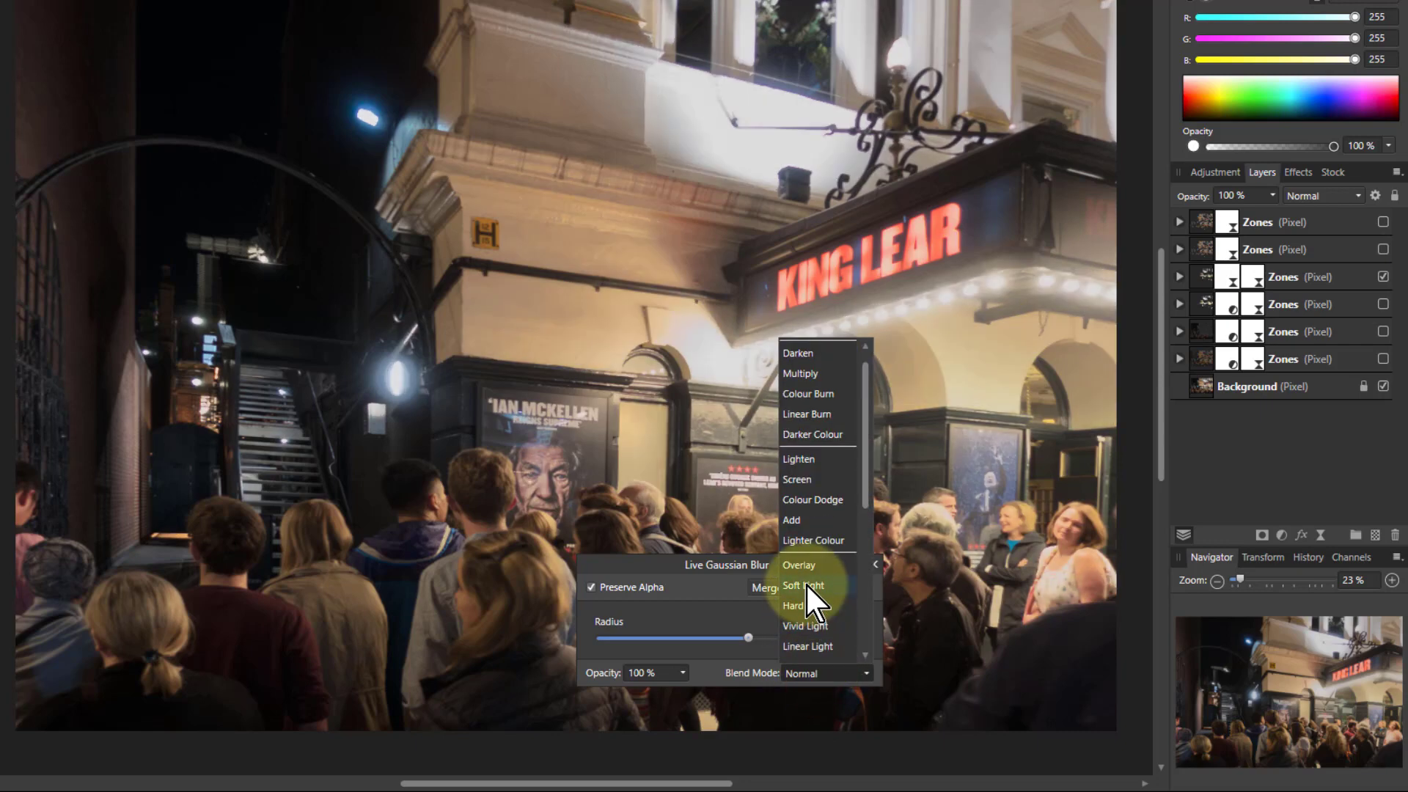
left_click(805, 585)
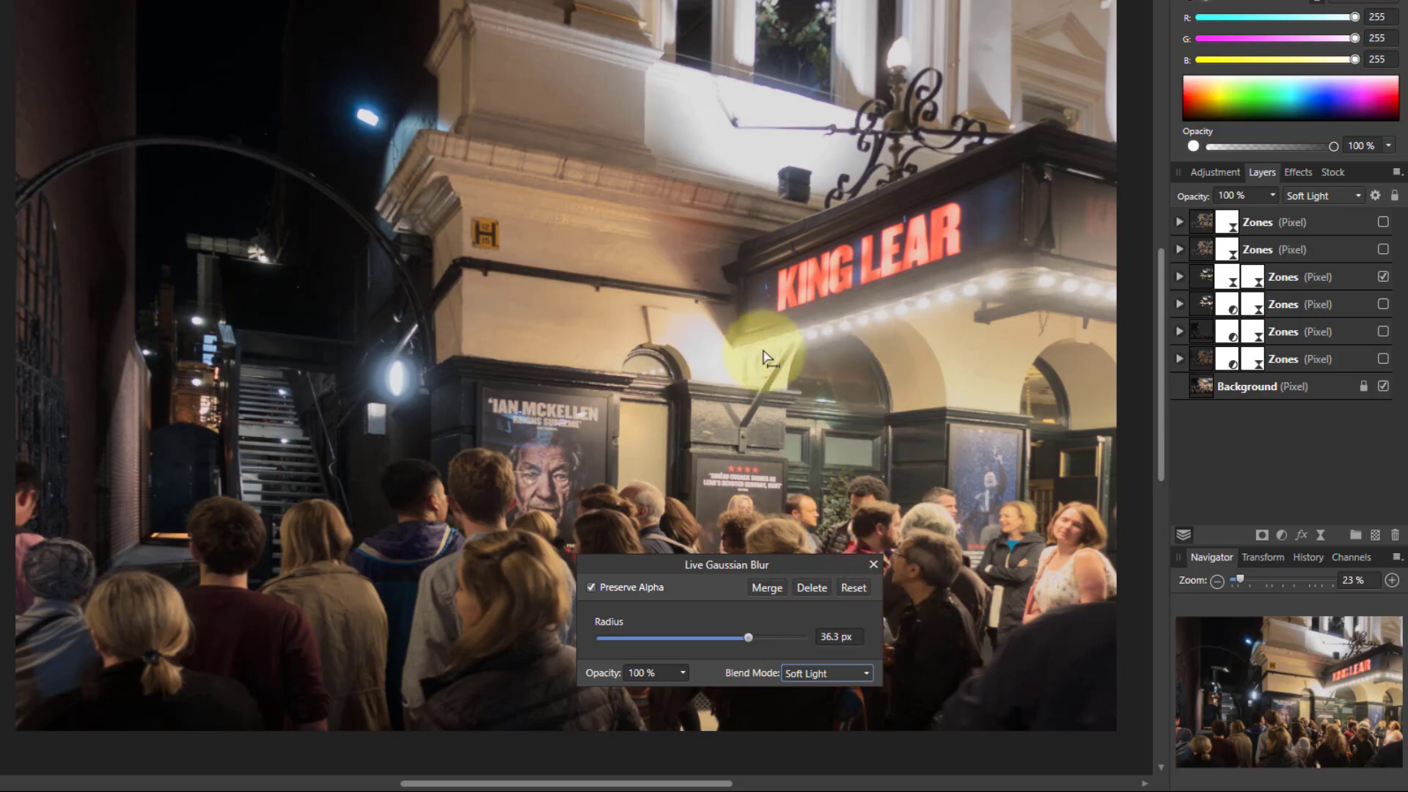
mouse_move(747, 638)
left_mouse_down()
mouse_move(647, 640)
mouse_move(769, 638)
mouse_move(695, 640)
mouse_move(723, 639)
left_mouse_up()
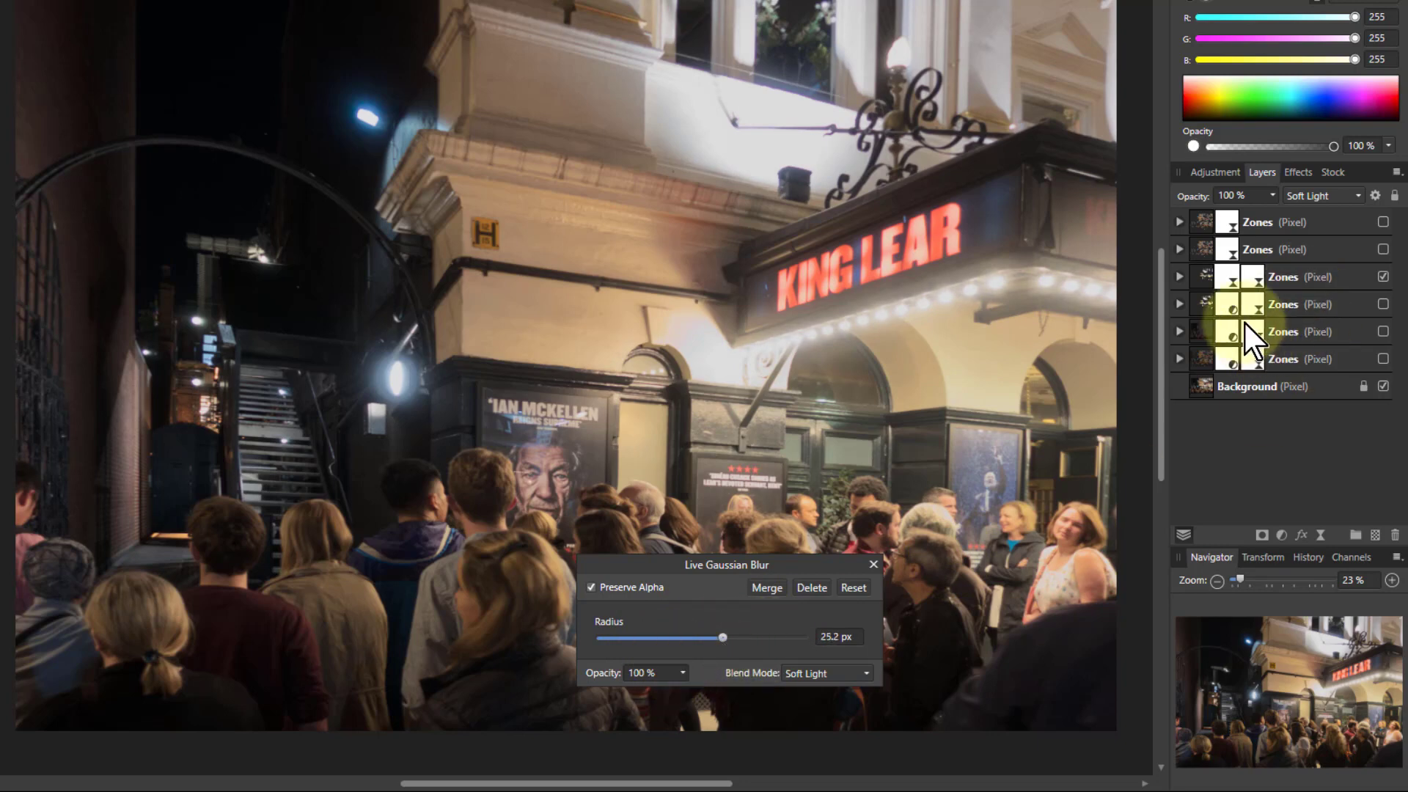
Try Zone From values of 8, 9 and 6 in the blurred Zones layer's procedural texture, keeping the settings dialog clear of the highlights.
left_click(1252, 279)
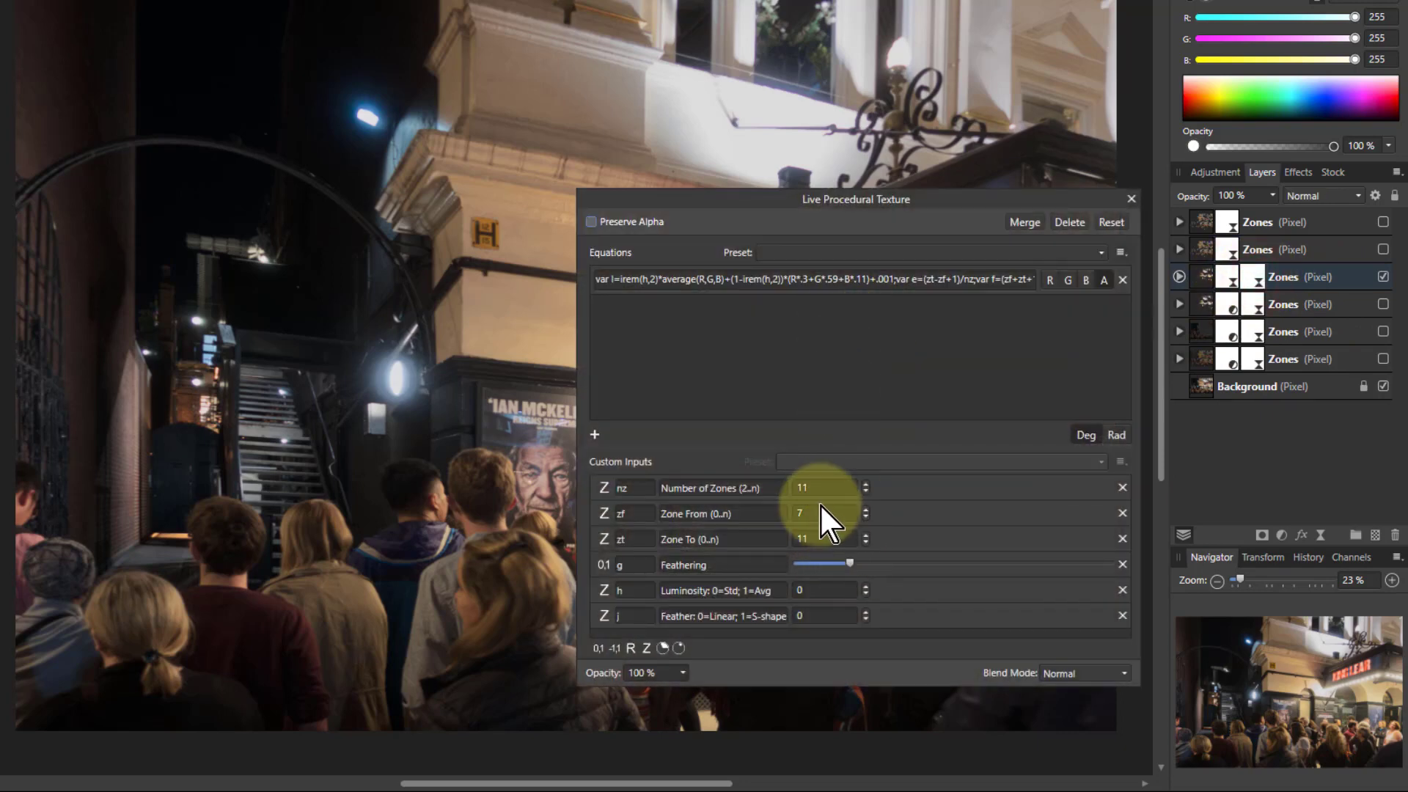
scroll(823, 513, "up", 1)
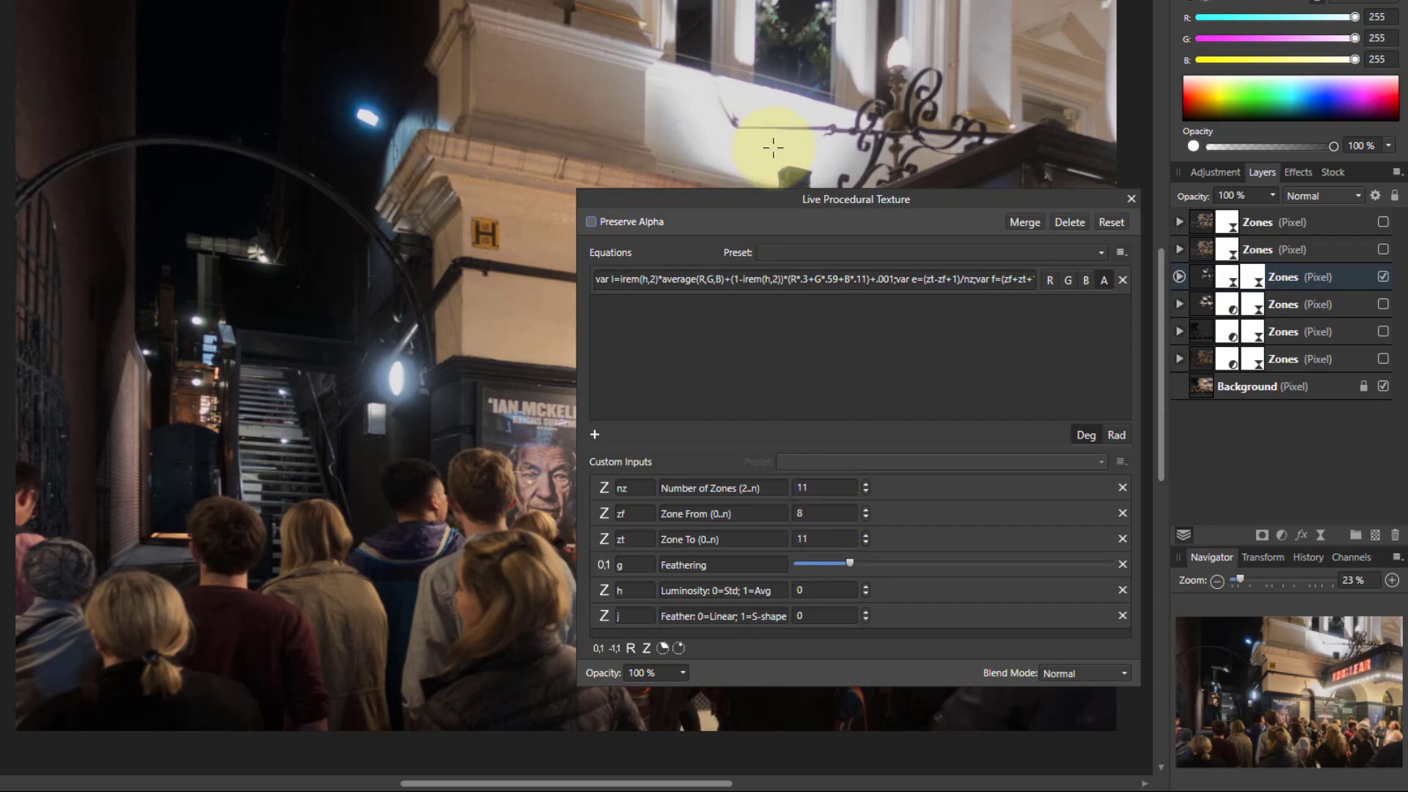
left_click_drag(780, 202, 207, 227)
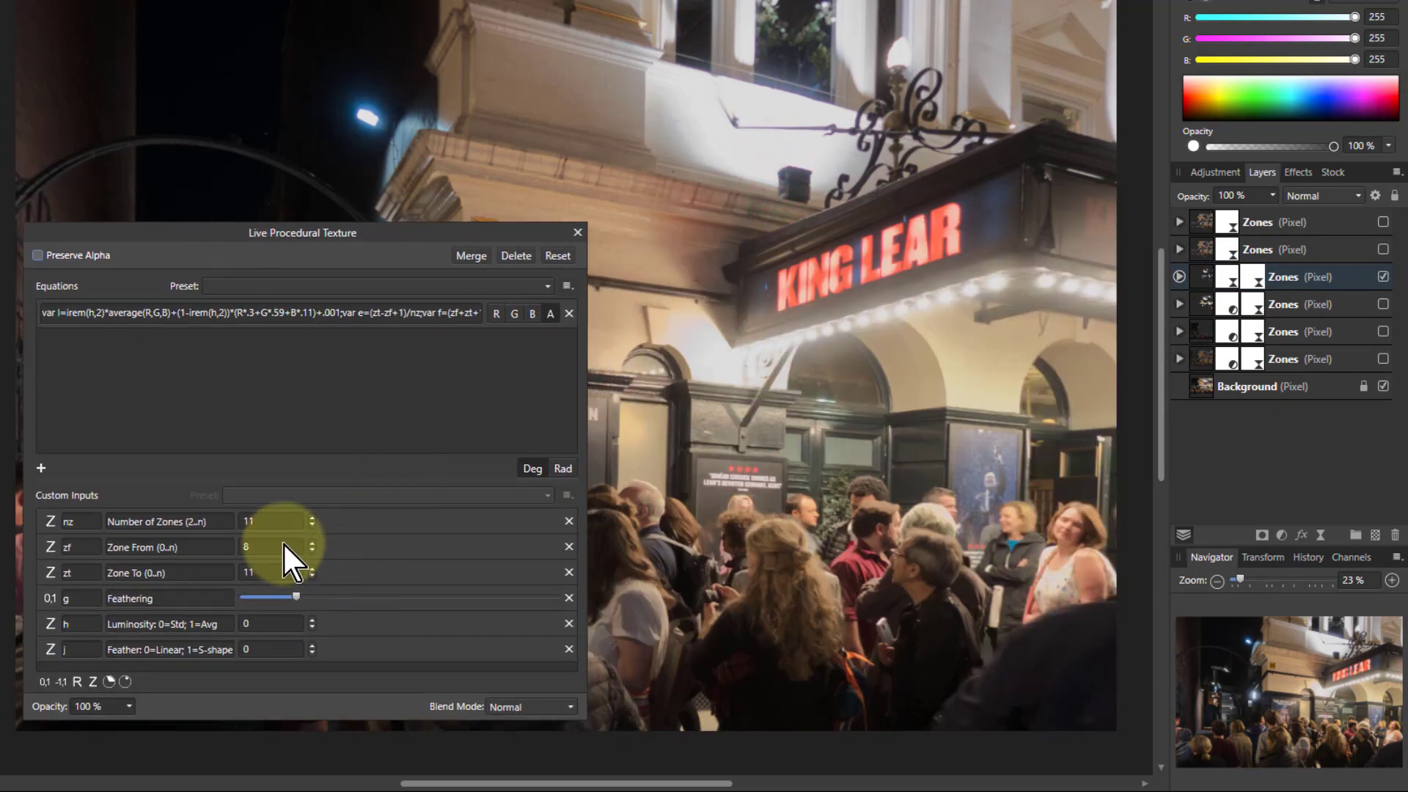
scroll(284, 547, "up", 1)
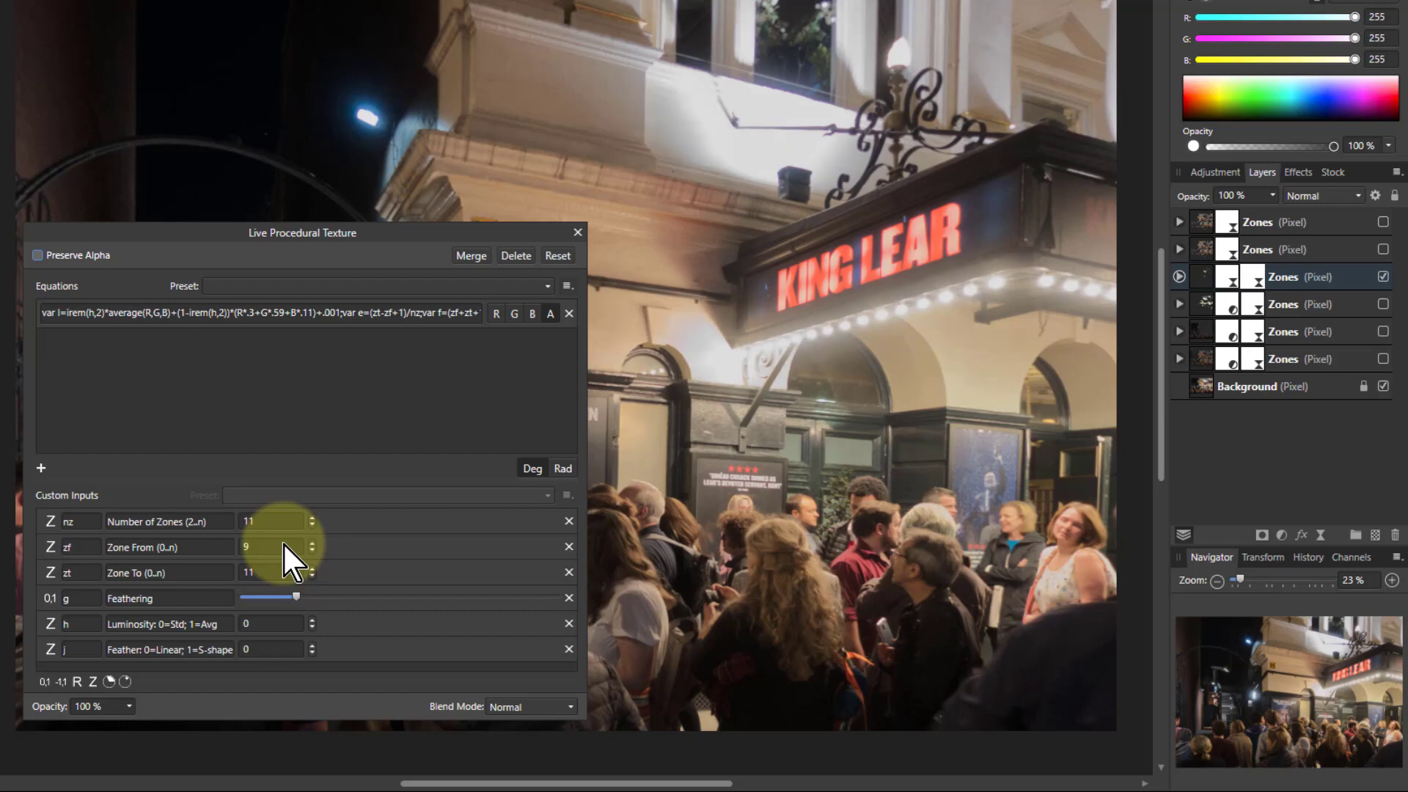
scroll(283, 547, "down", 2)
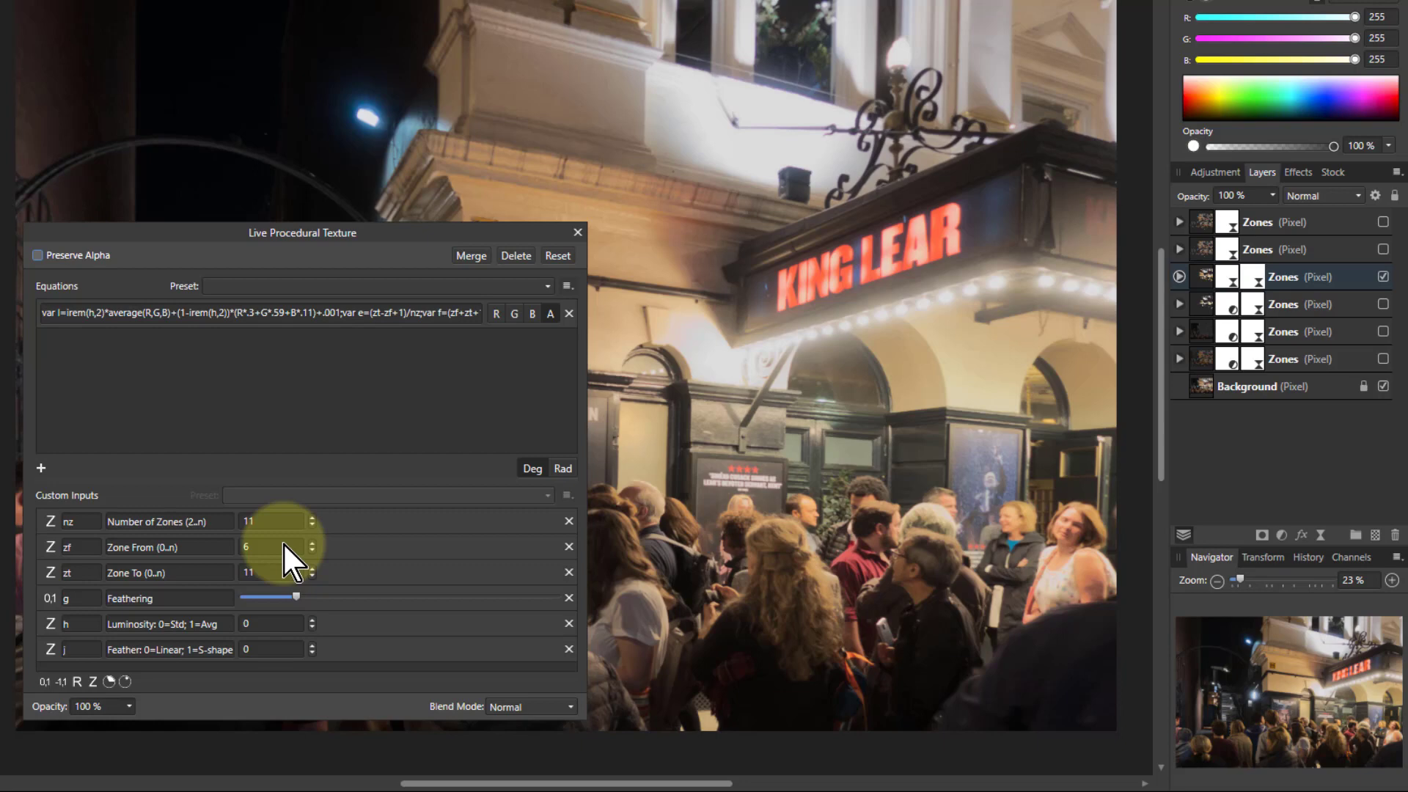
scroll(283, 546, "up", 1)
left_click(578, 232)
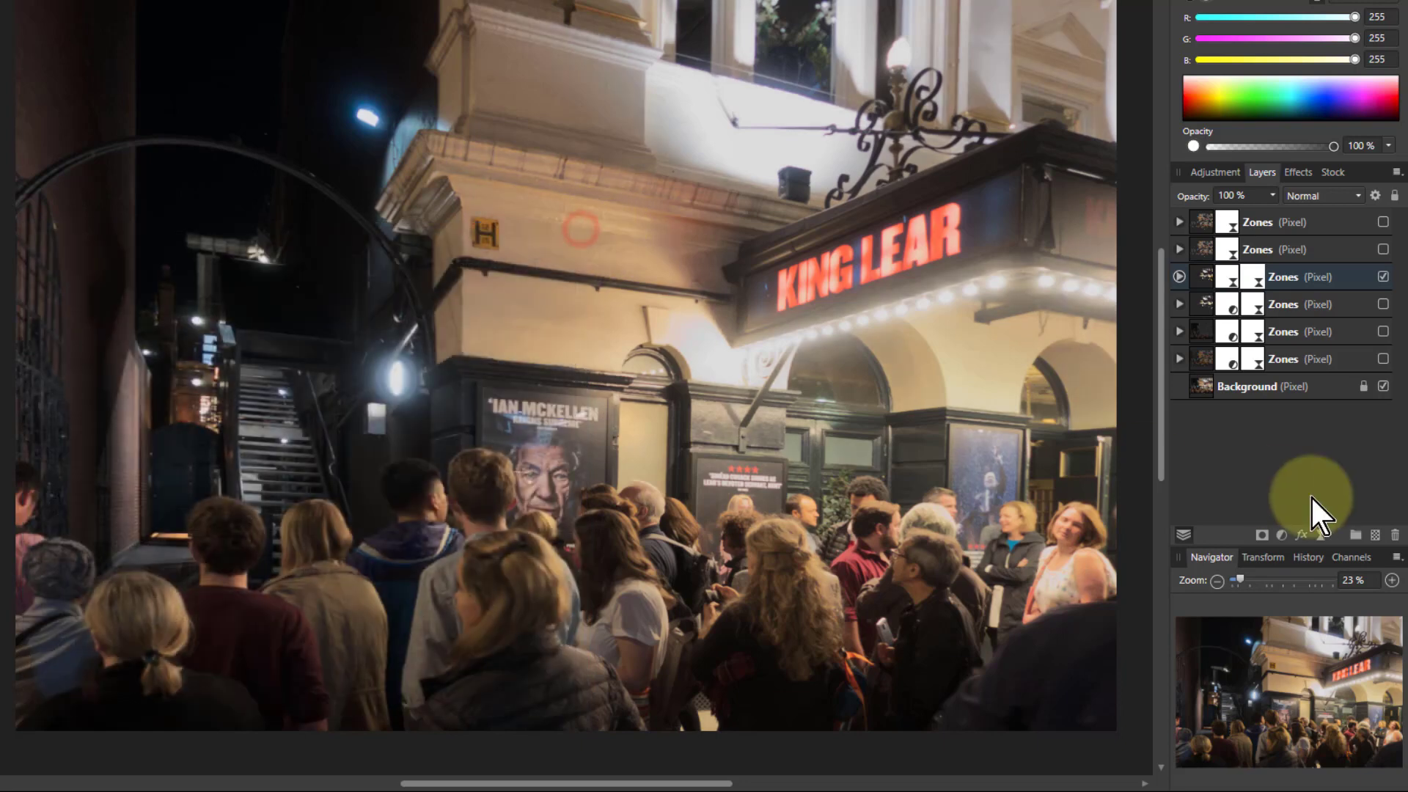
Hide the blurred Zones layer and delete the Set Zone Range filter from the Zones layer directly above it.
left_click(1250, 277)
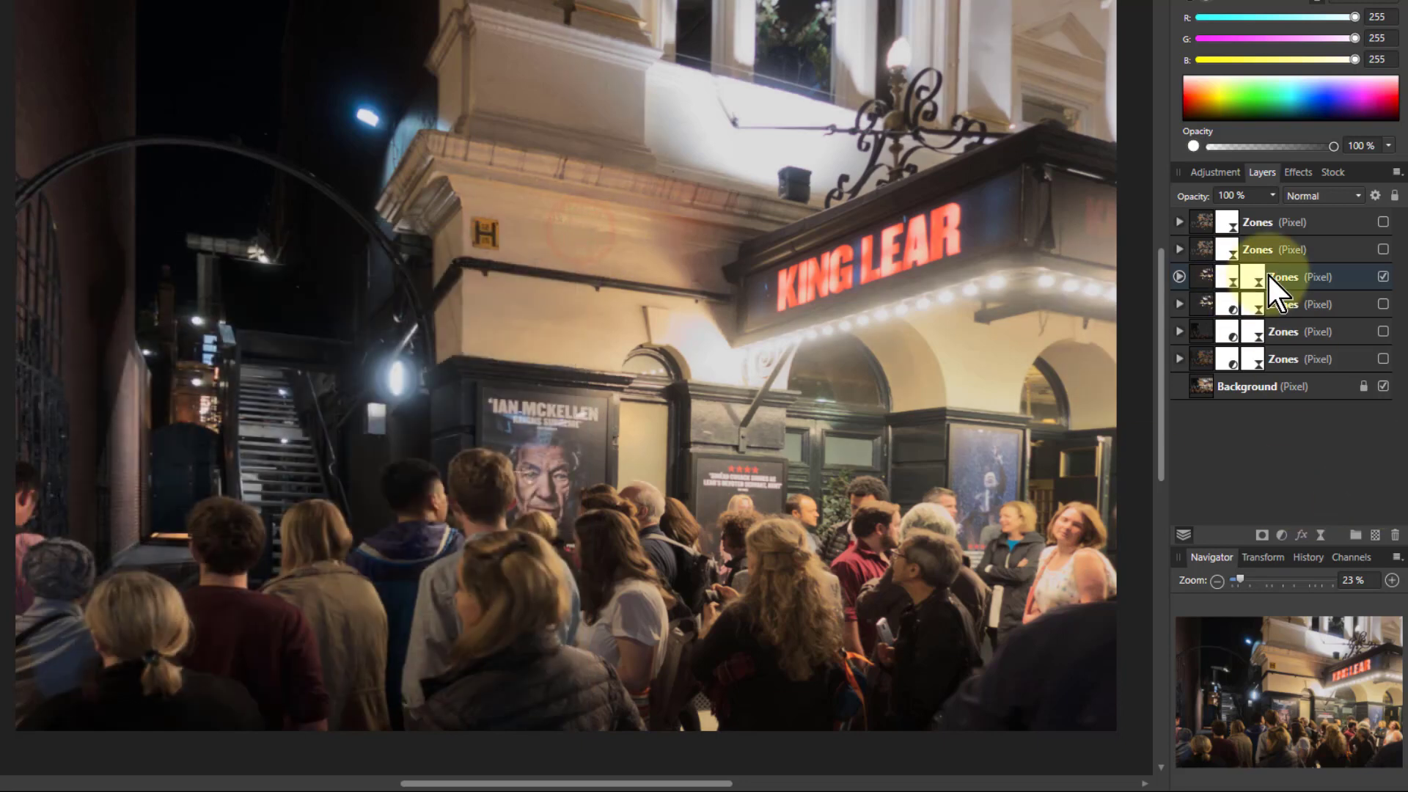
left_click(1384, 278)
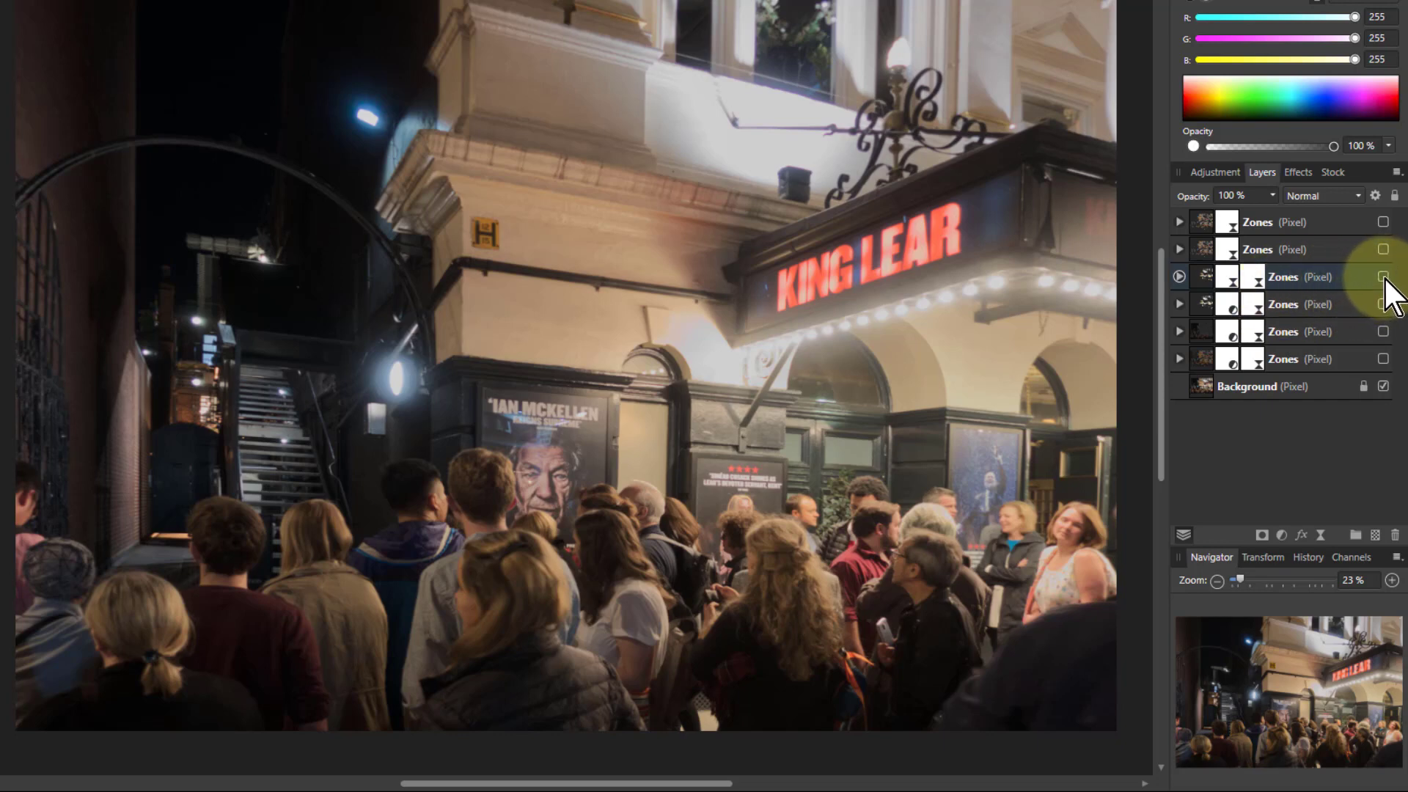
left_click(1202, 249)
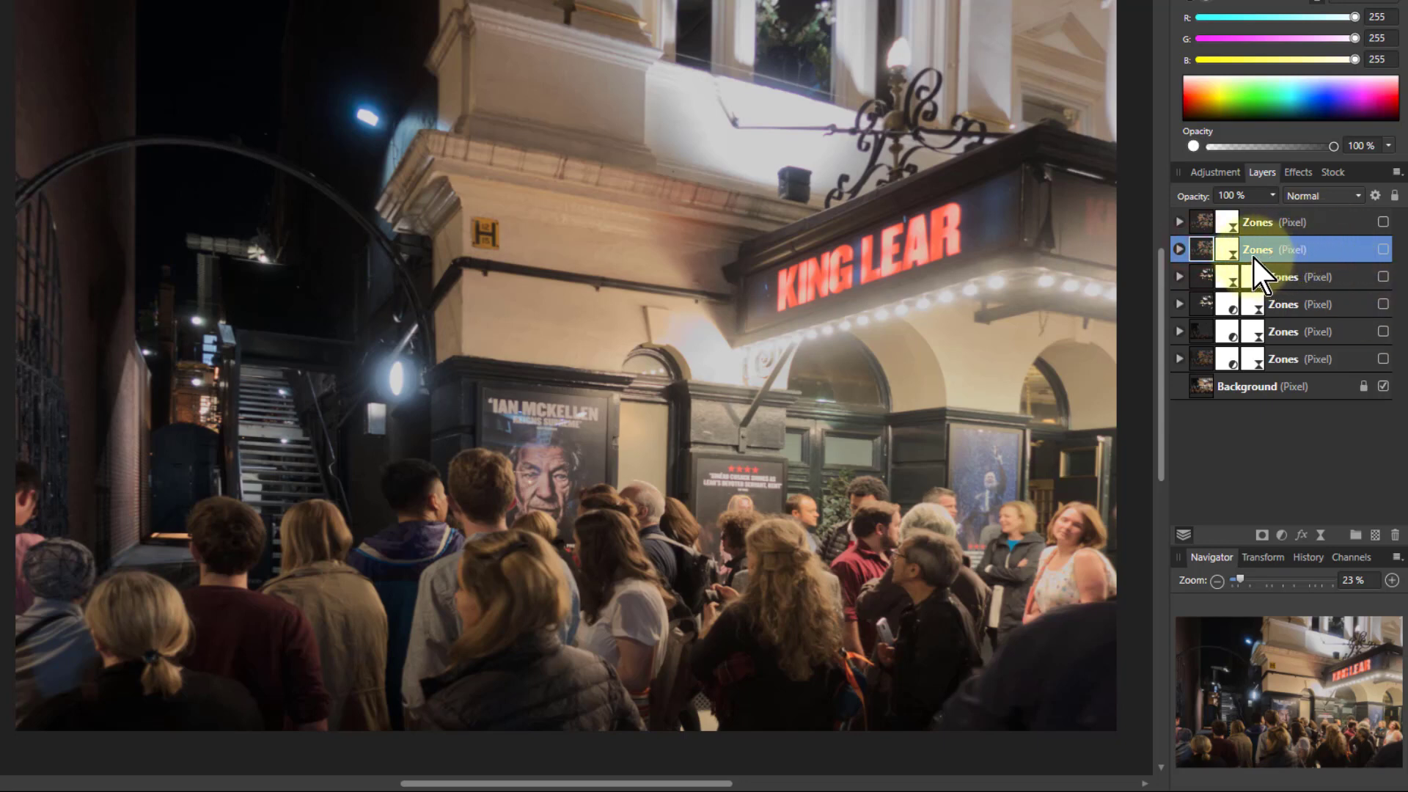
left_click(1178, 249)
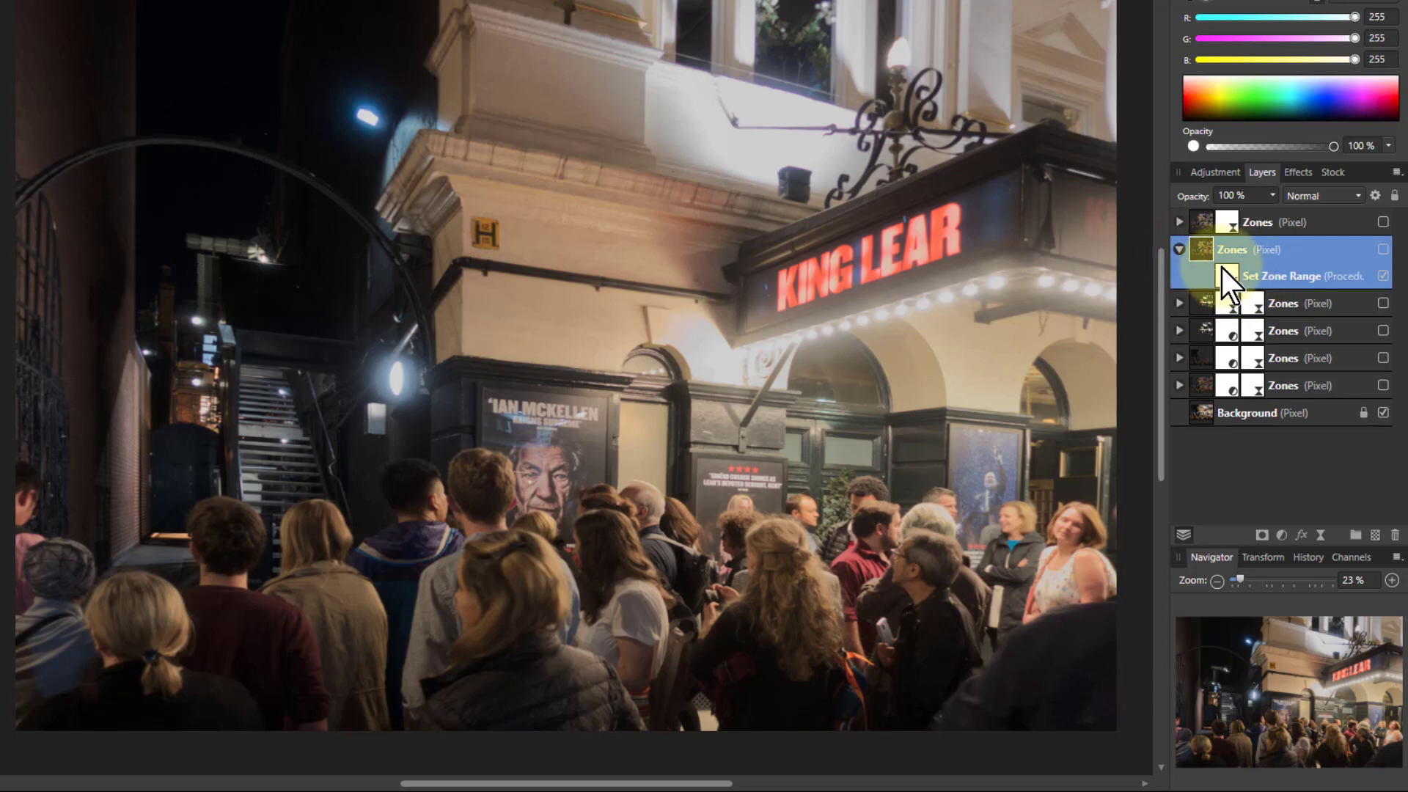
left_click(1236, 280)
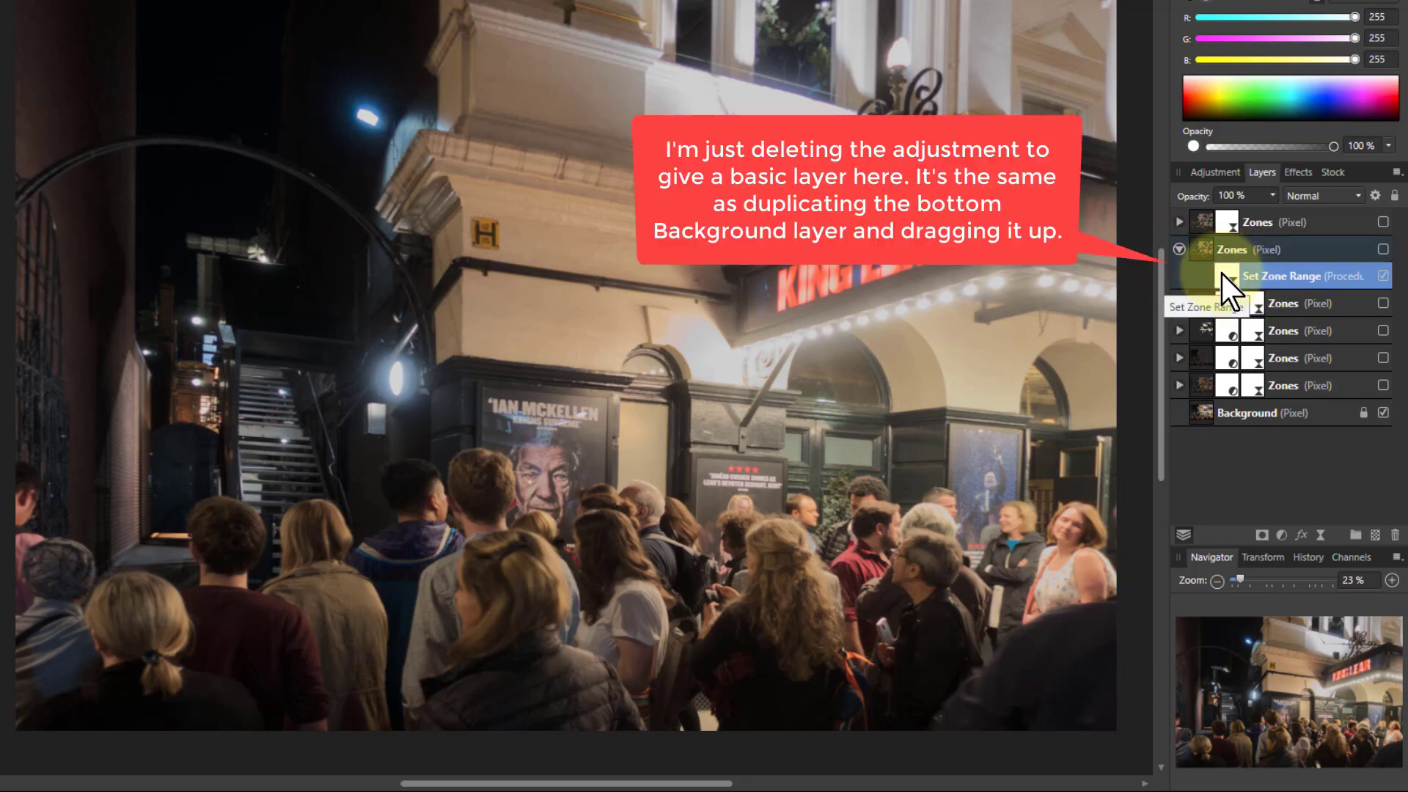
key("Delete")
Show the Zones layer without a zone filter and add an inverted, fully black mask to it.
left_click(1369, 249)
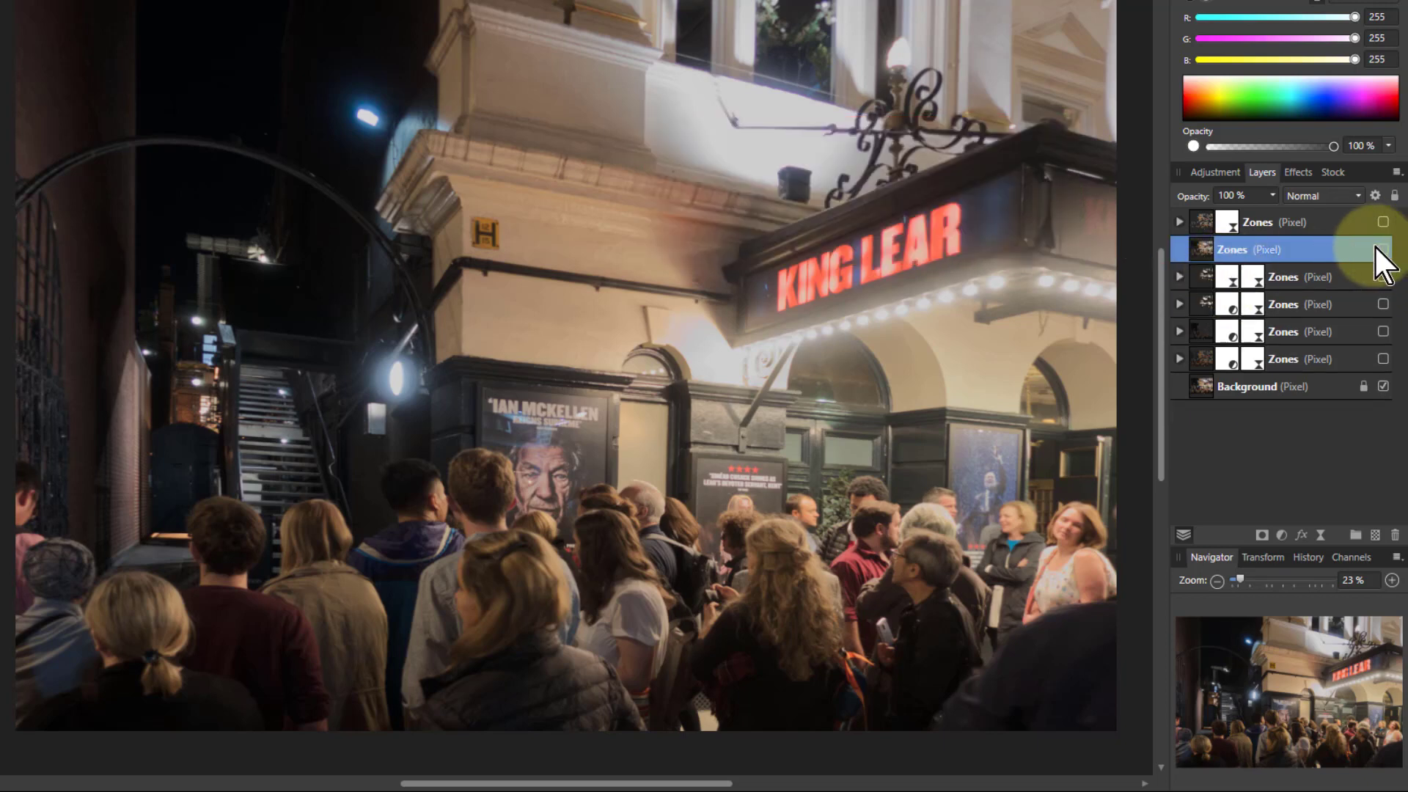
left_click(1384, 250)
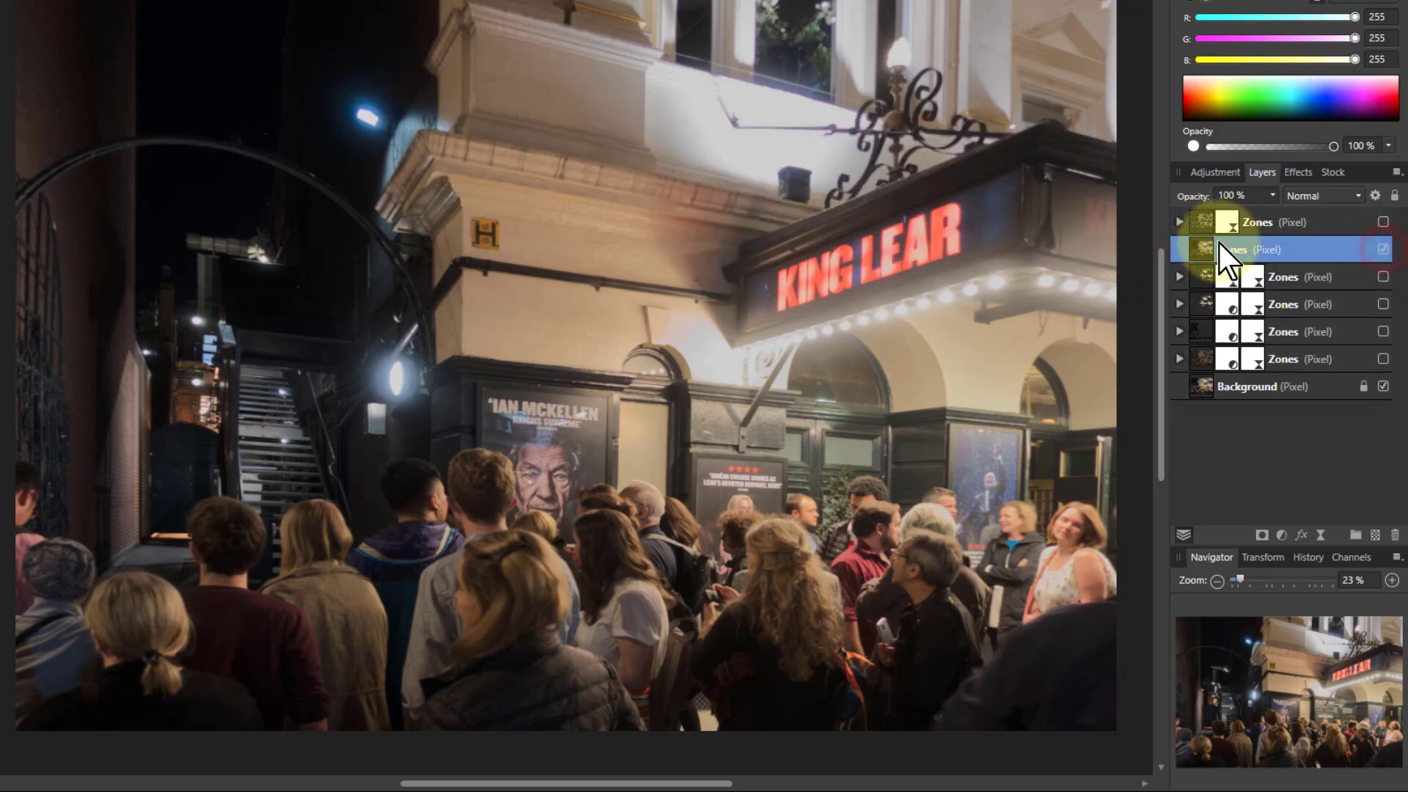
left_click(1261, 535)
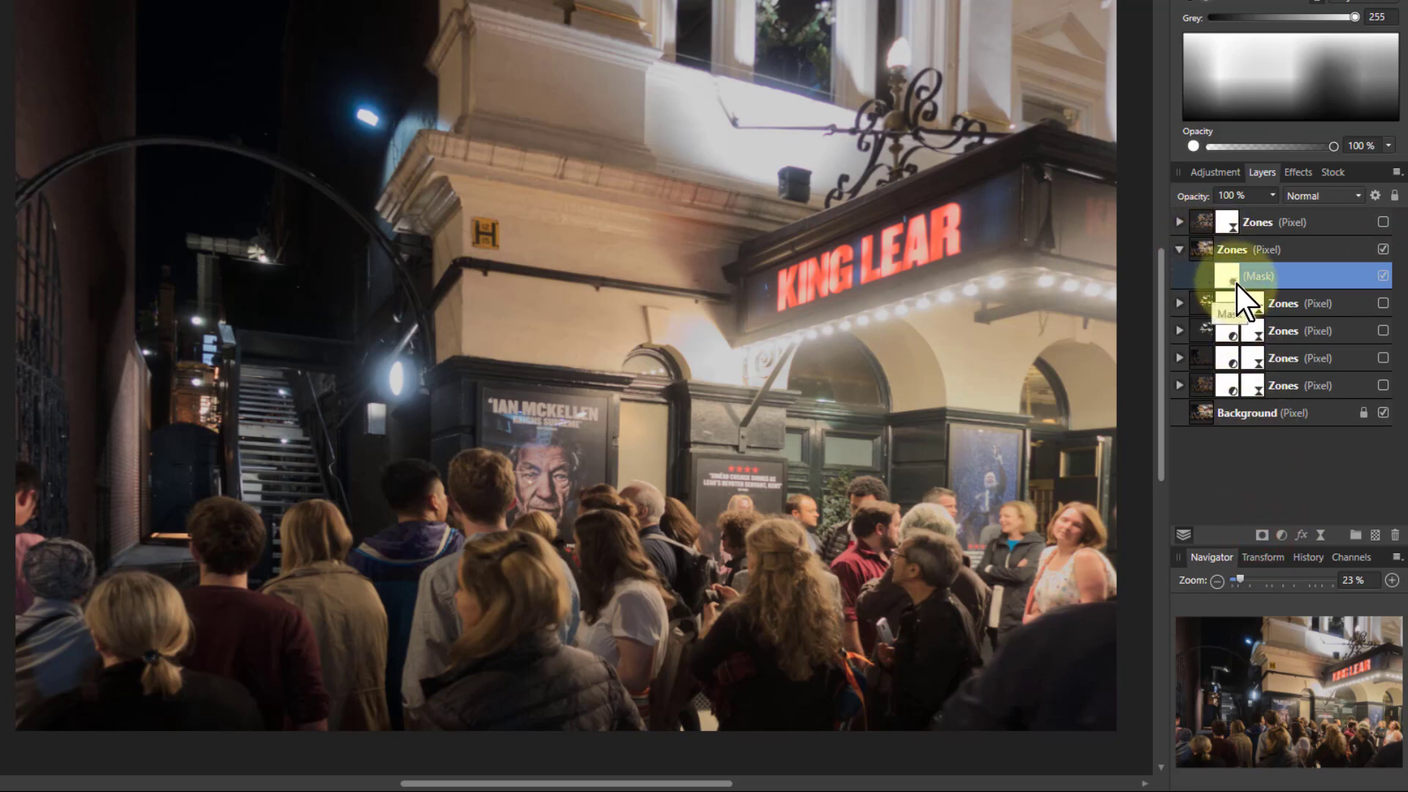
key("ctrl+i")
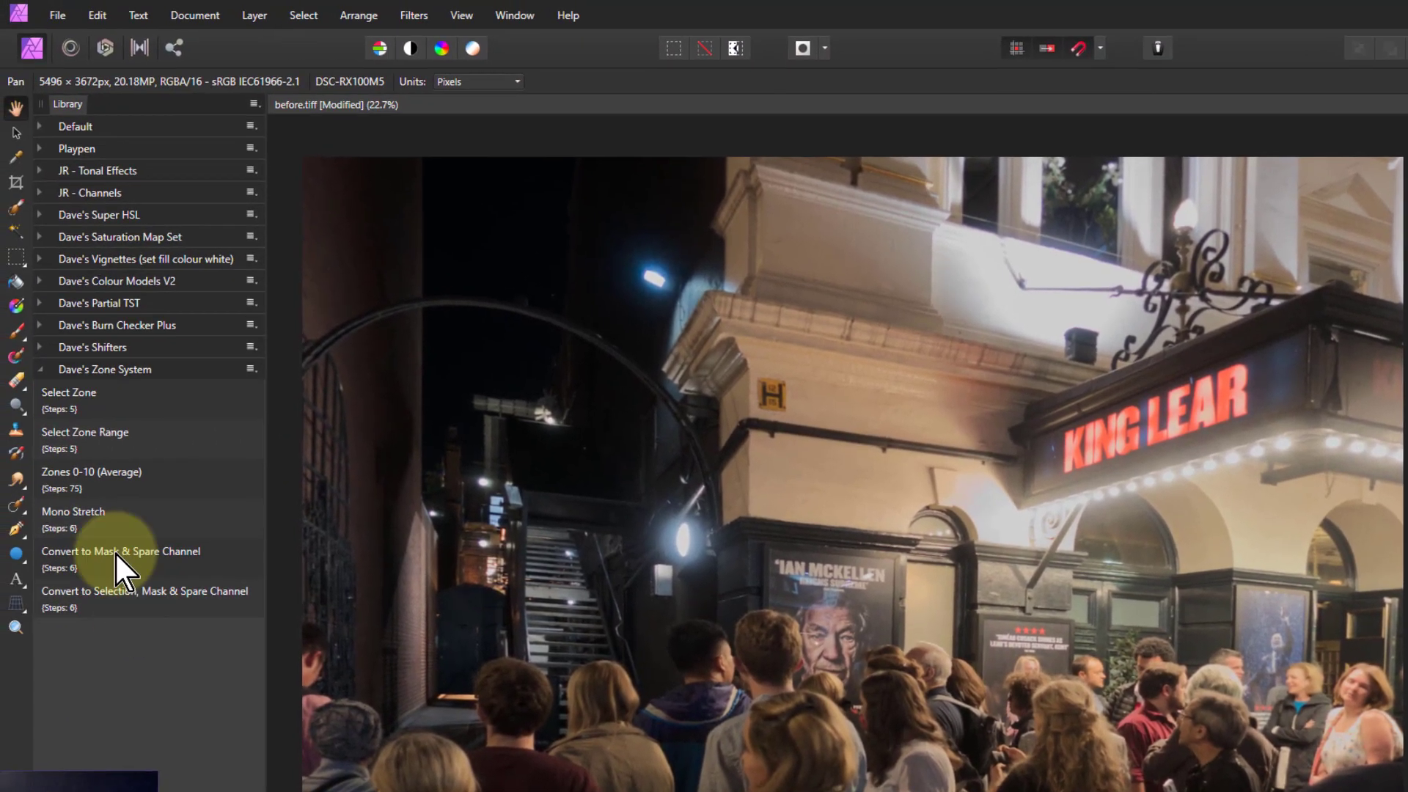
Set up the Paint Brush with 56% hardness and shrink it to fit the face on the Ian McKellen poster.
left_click(17, 331)
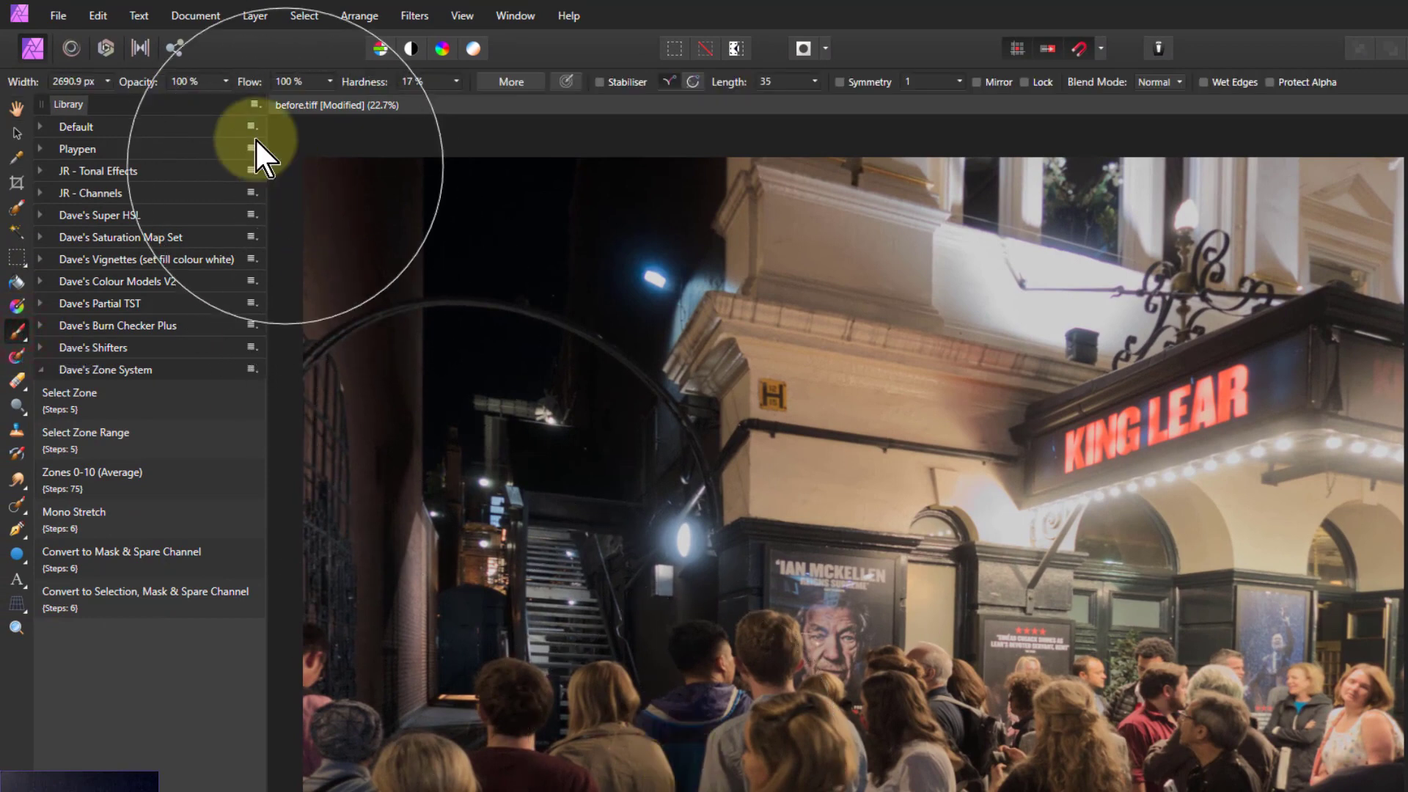
left_click(456, 82)
left_click_drag(459, 100, 507, 102)
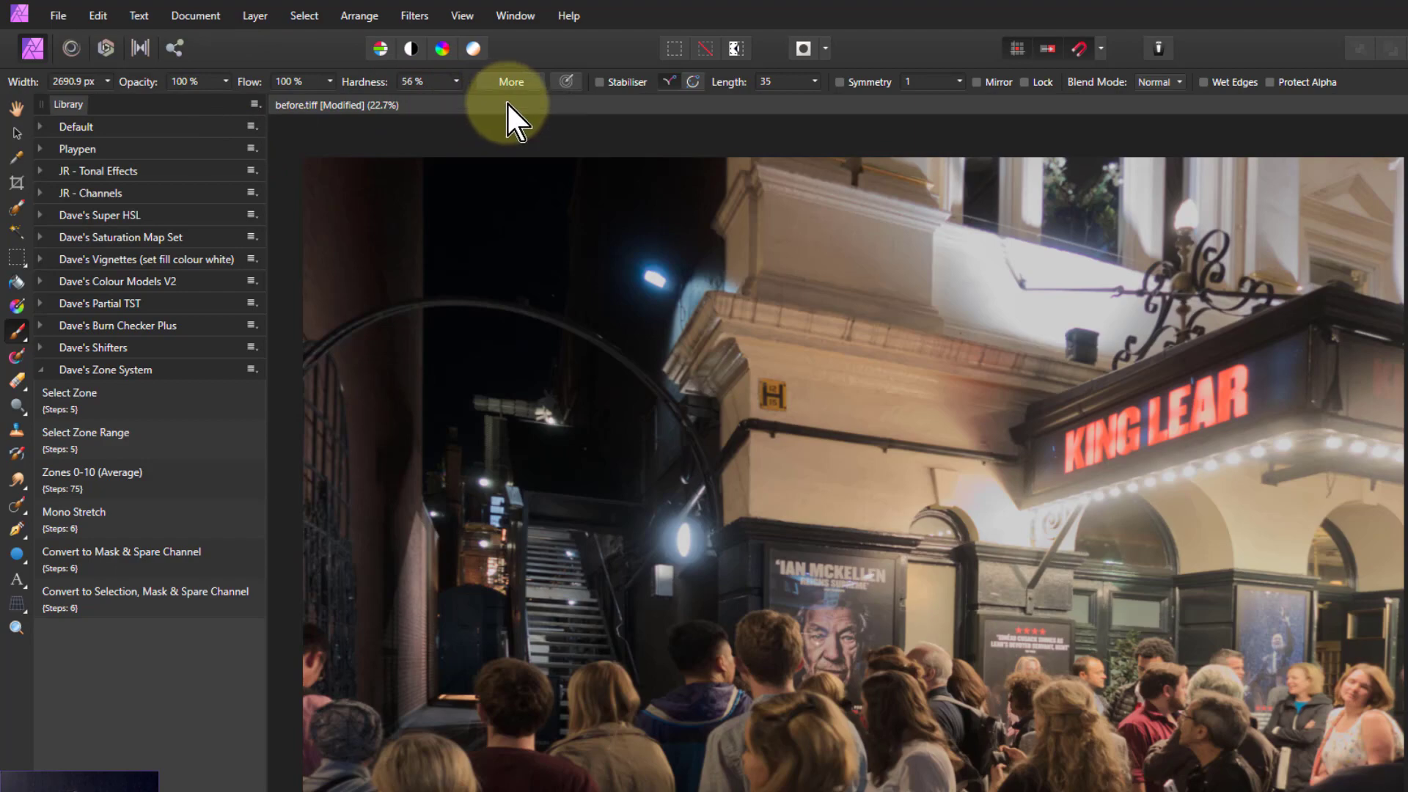
scroll(835, 632, "up", 5)
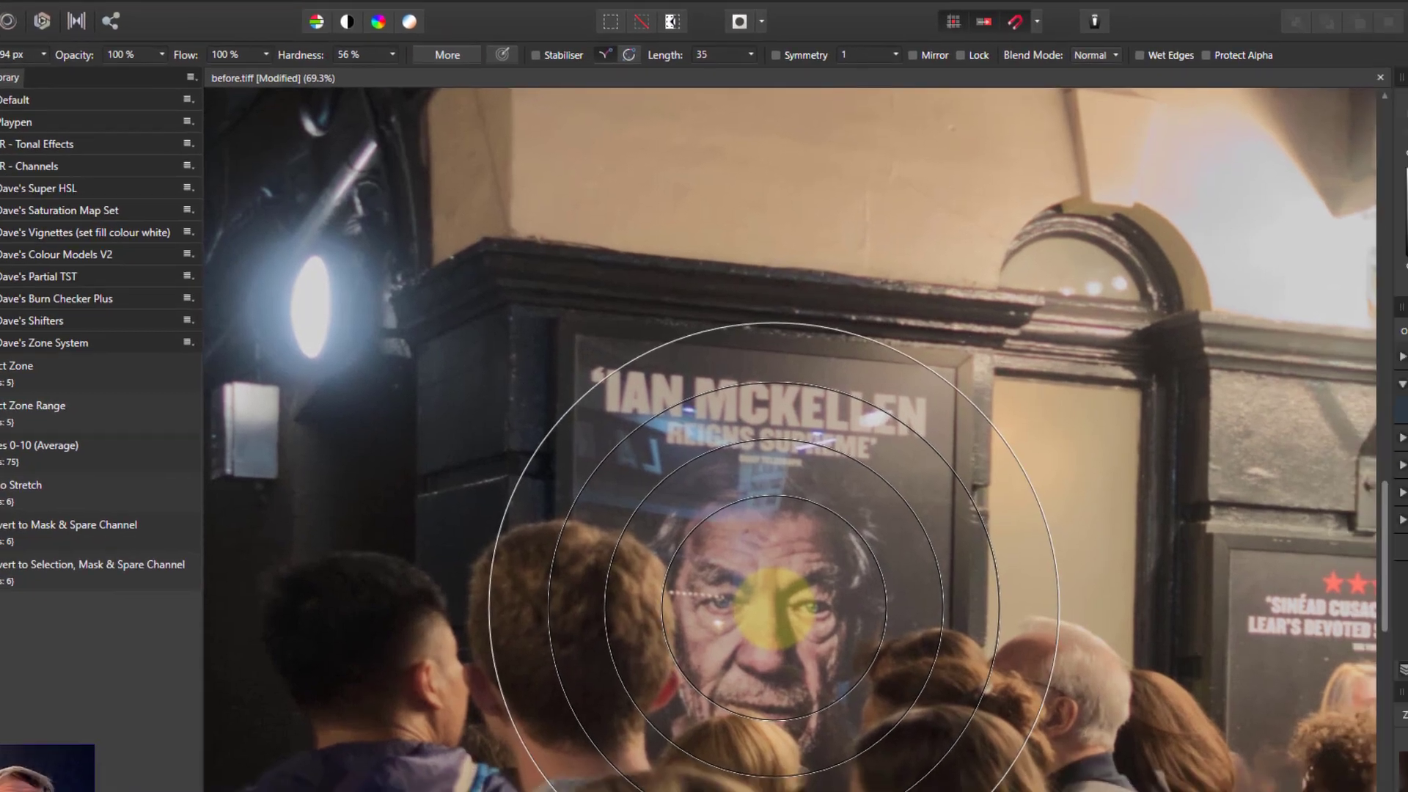
key("bracketleft")
key("bracketleft")
key("bracketleft")
key("bracketleft")
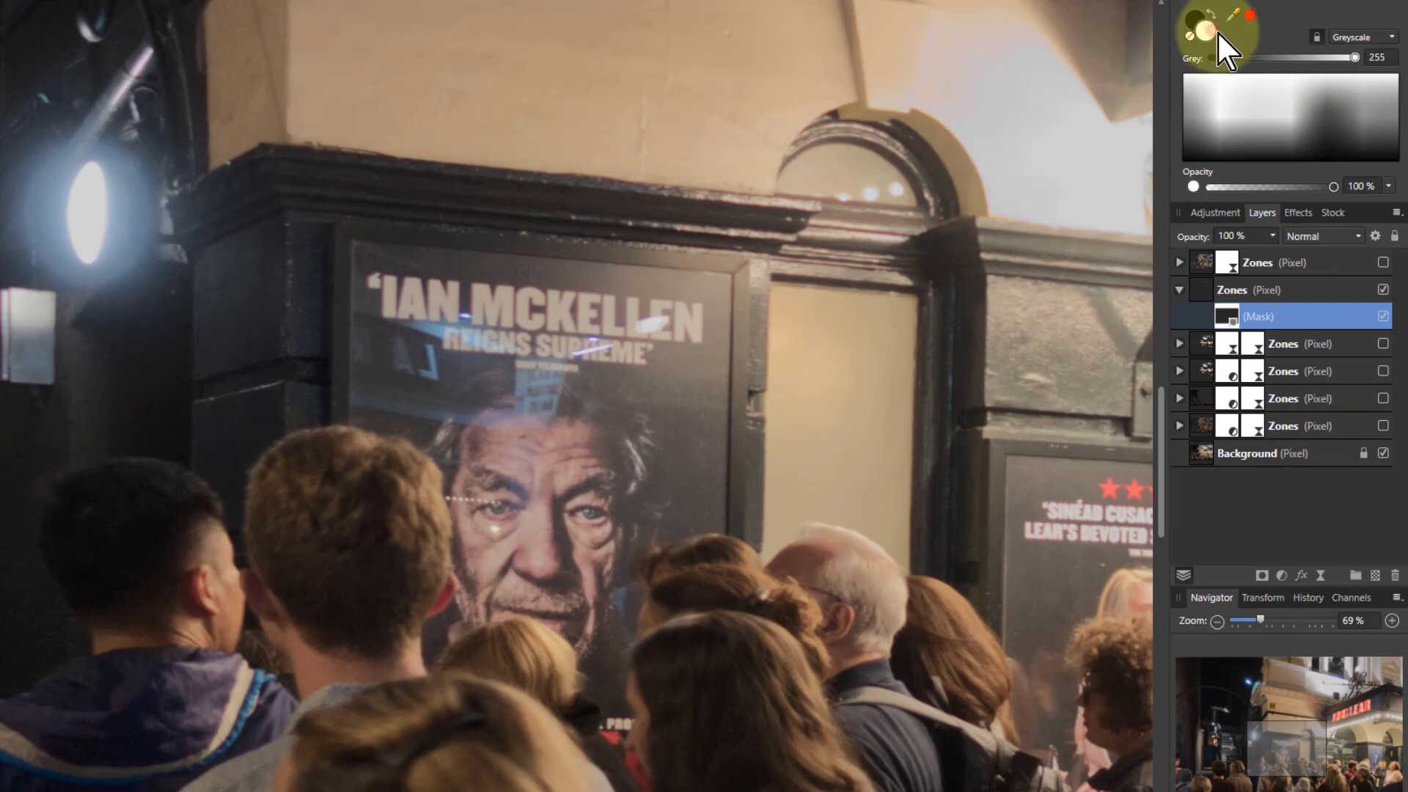
Hide the Background layer and paint the poster face into the mask in white, trimming the spill over the heads below with black.
left_click(1383, 453)
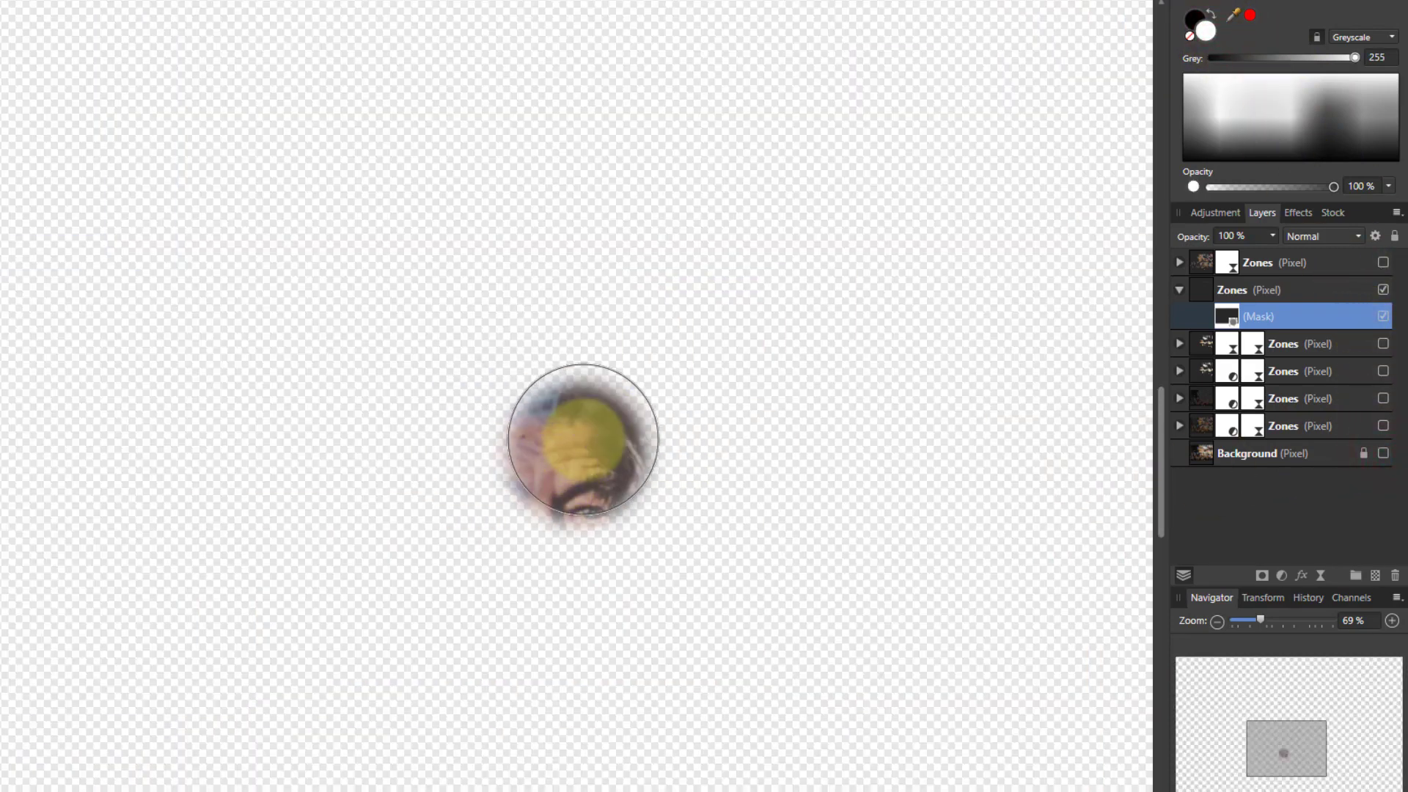
mouse_move(548, 397)
left_mouse_down()
mouse_move(572, 430)
mouse_move(557, 585)
mouse_move(524, 443)
mouse_move(521, 526)
mouse_move(547, 560)
mouse_move(757, 595)
mouse_move(741, 593)
mouse_move(964, 519)
mouse_move(1264, 234)
left_mouse_up()
left_click(1195, 22)
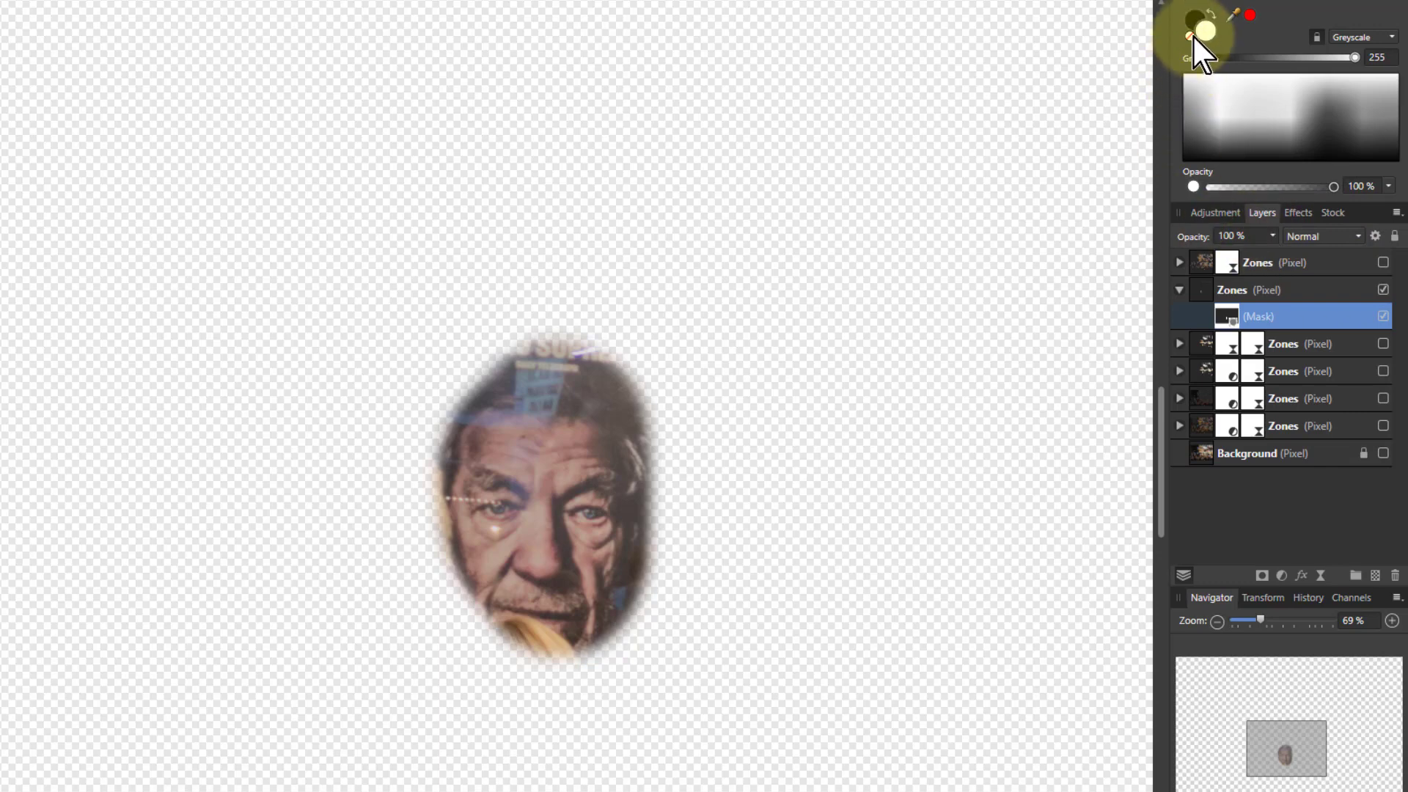
mouse_move(685, 597)
left_mouse_down()
mouse_move(569, 701)
mouse_move(485, 731)
mouse_move(488, 711)
mouse_move(540, 693)
mouse_move(562, 665)
mouse_move(512, 641)
mouse_move(472, 646)
mouse_move(580, 693)
mouse_move(702, 548)
mouse_move(702, 502)
mouse_move(682, 491)
mouse_move(658, 597)
mouse_move(630, 653)
mouse_move(598, 673)
mouse_move(651, 631)
mouse_move(665, 596)
mouse_move(709, 403)
mouse_move(676, 350)
mouse_move(590, 297)
mouse_move(370, 407)
mouse_move(335, 402)
mouse_move(312, 465)
mouse_move(377, 610)
left_mouse_up()
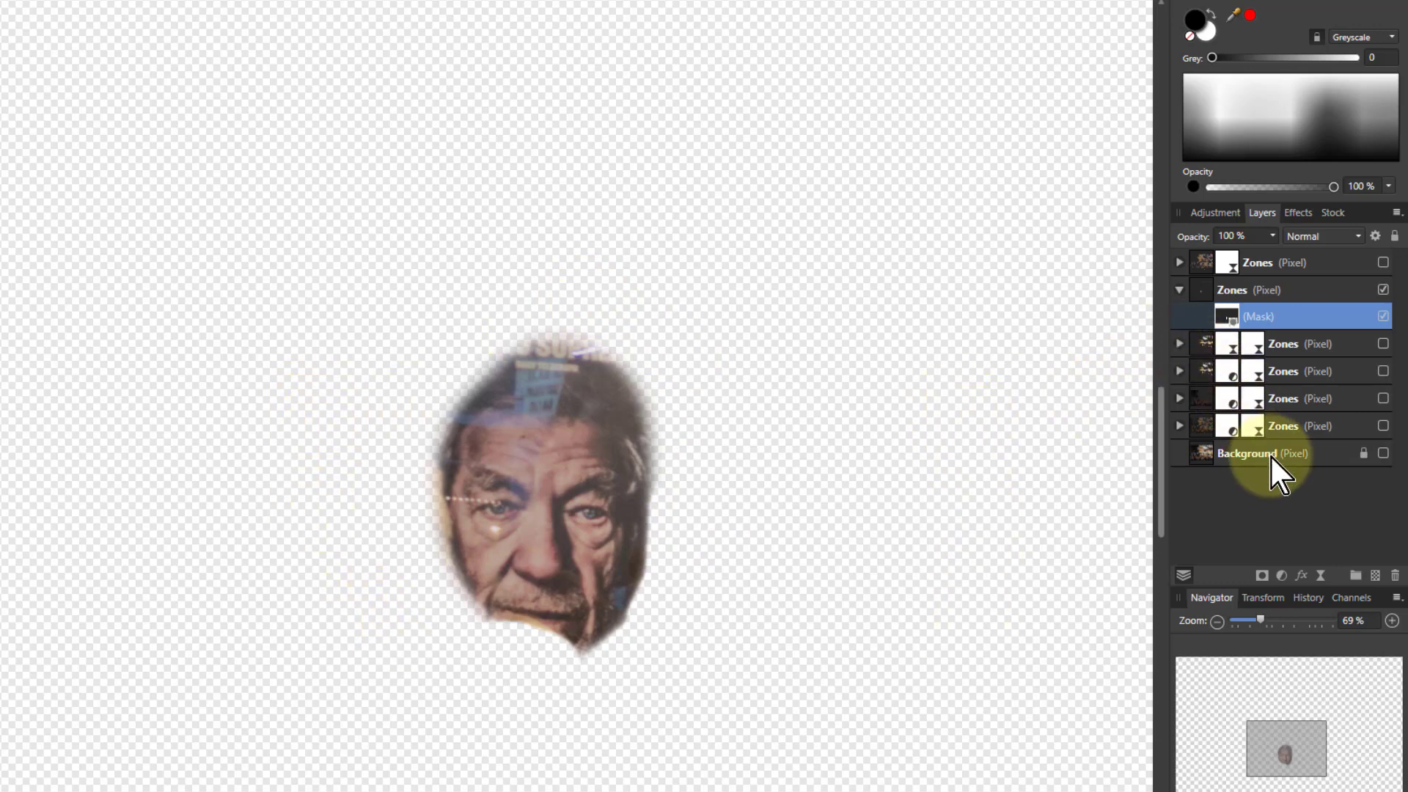
Add a live High Pass filter over the masked poster face with Linear Light blending, Monochrome on and a 2.1 px radius.
left_click(1321, 575)
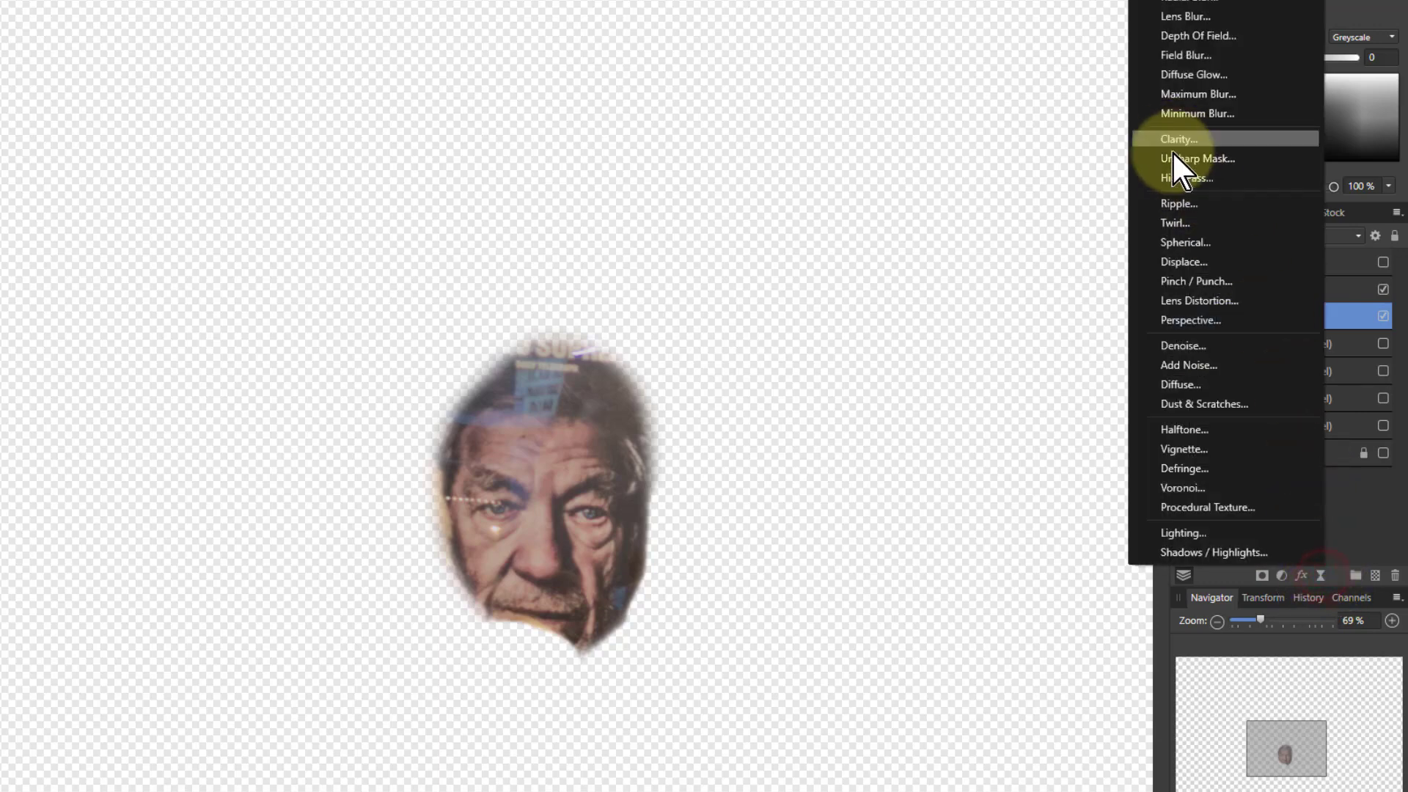
left_click(1196, 180)
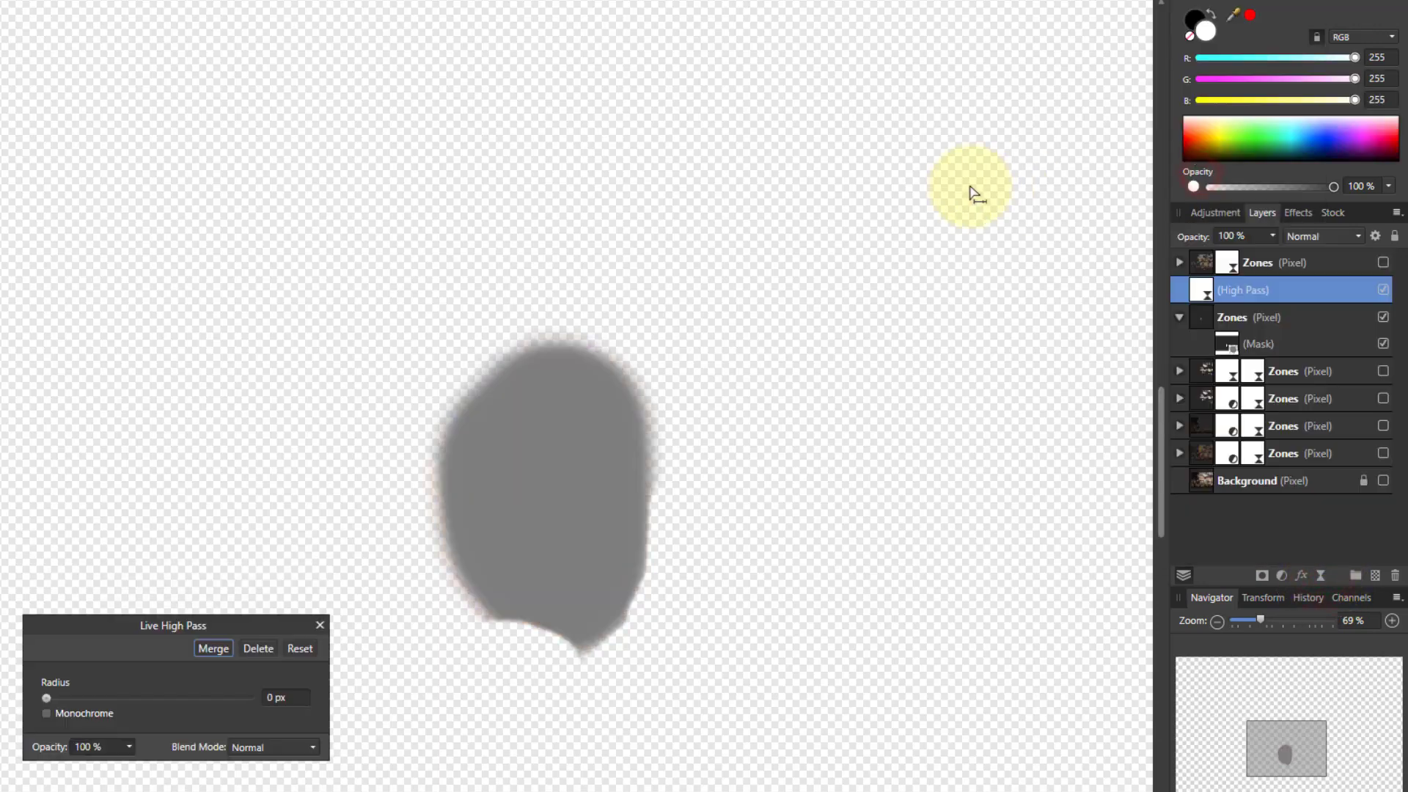
left_click(254, 748)
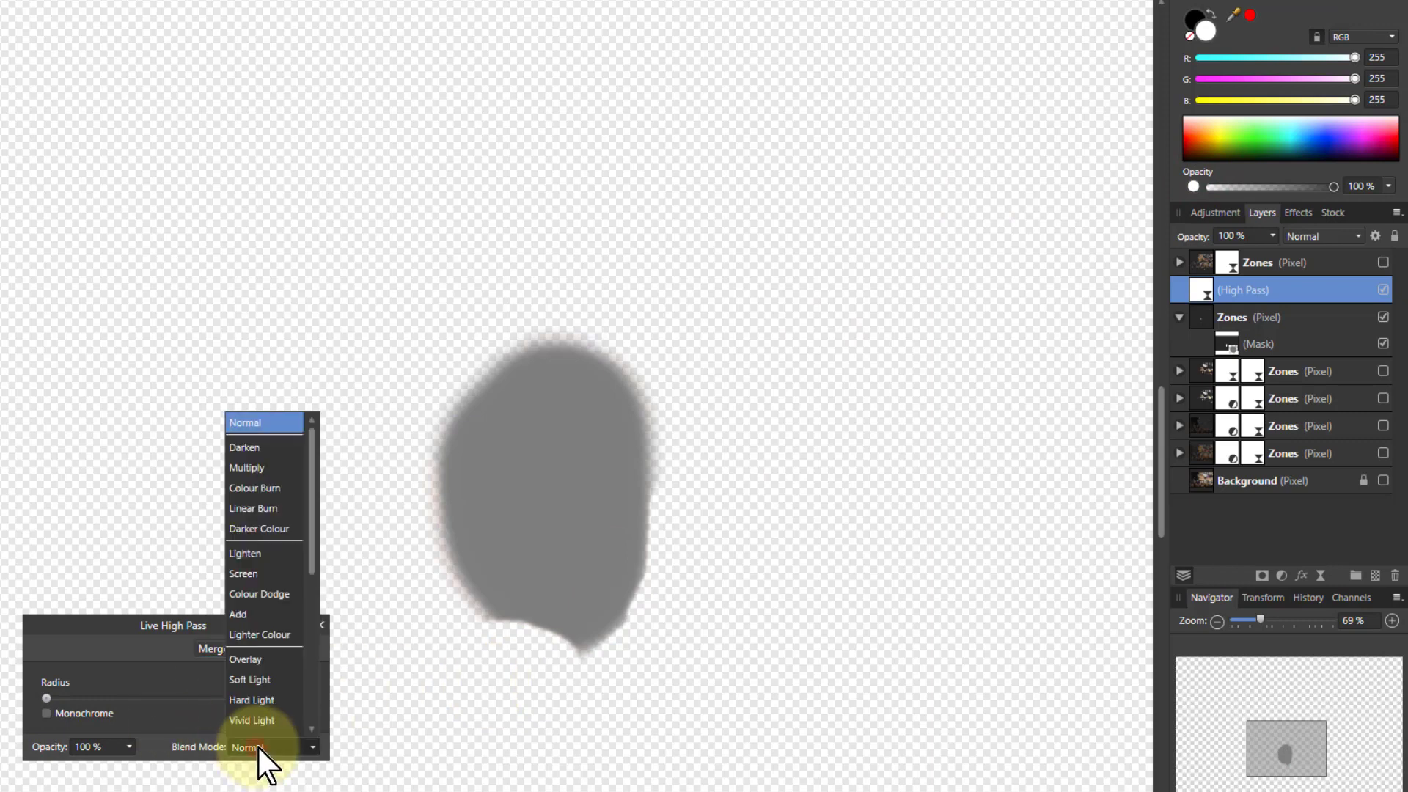
scroll(261, 714, "down", 1)
left_click(254, 695)
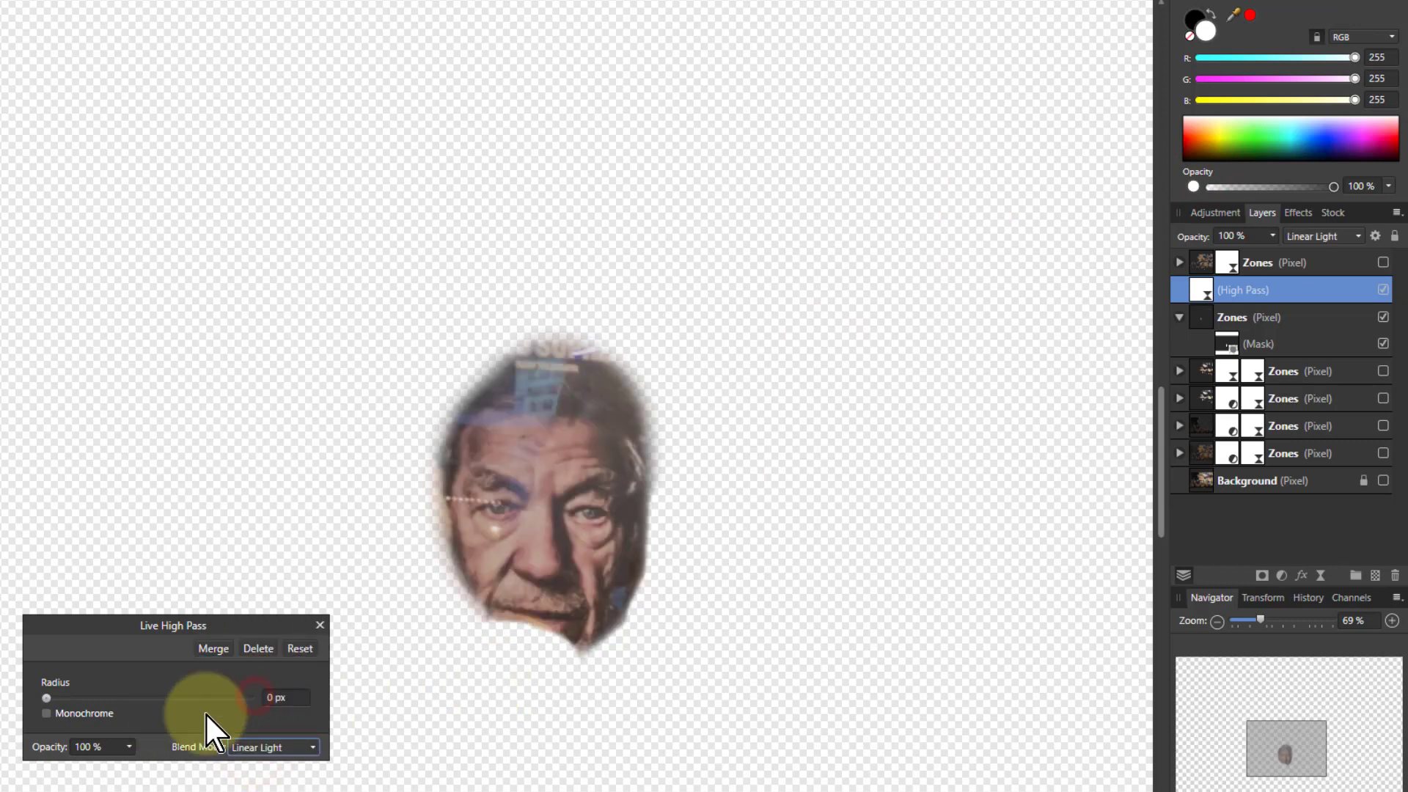
left_click(46, 712)
left_click_drag(46, 698, 107, 697)
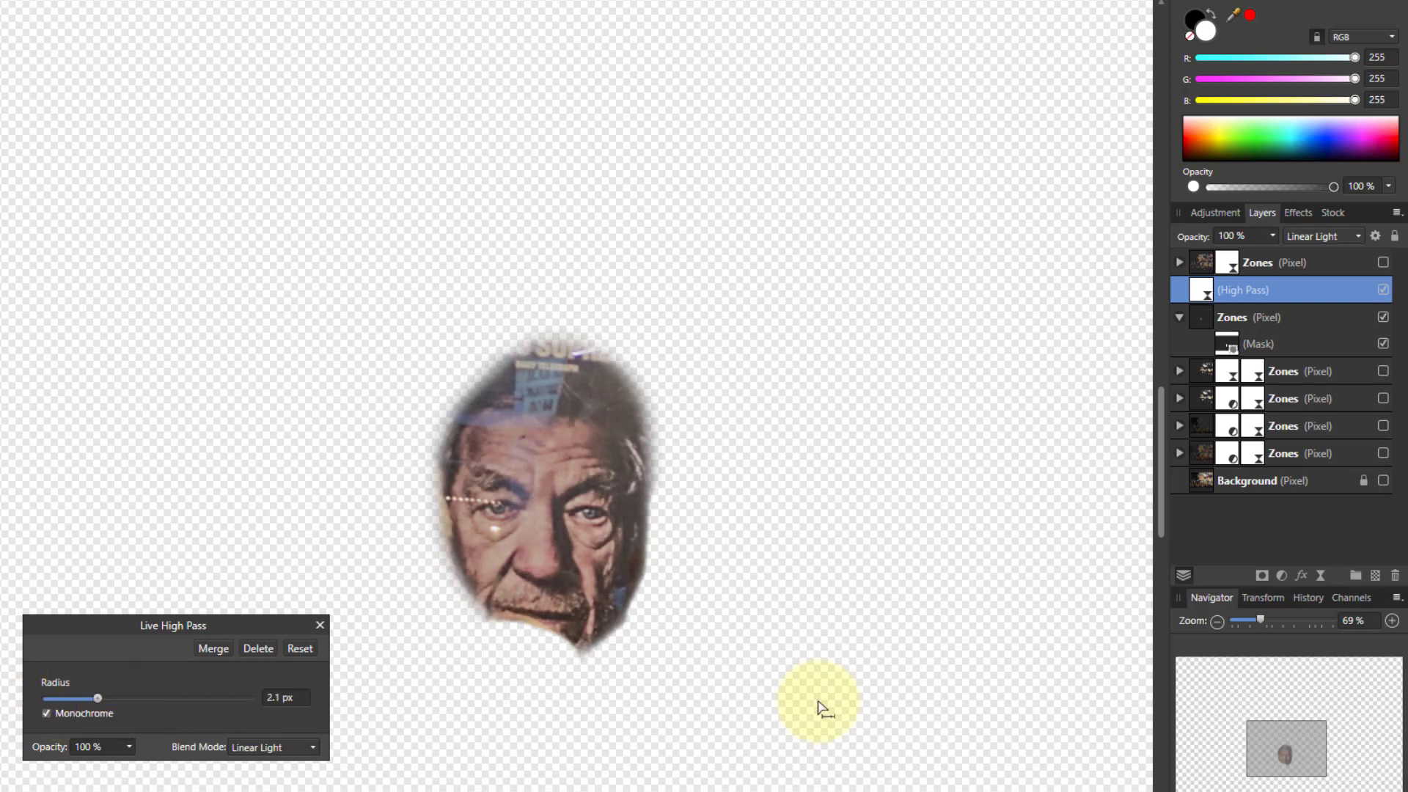
Show the Background layer, nest the High Pass filter inside the masked Zones layer, and set its radius to 4.8 px.
left_click(1383, 480)
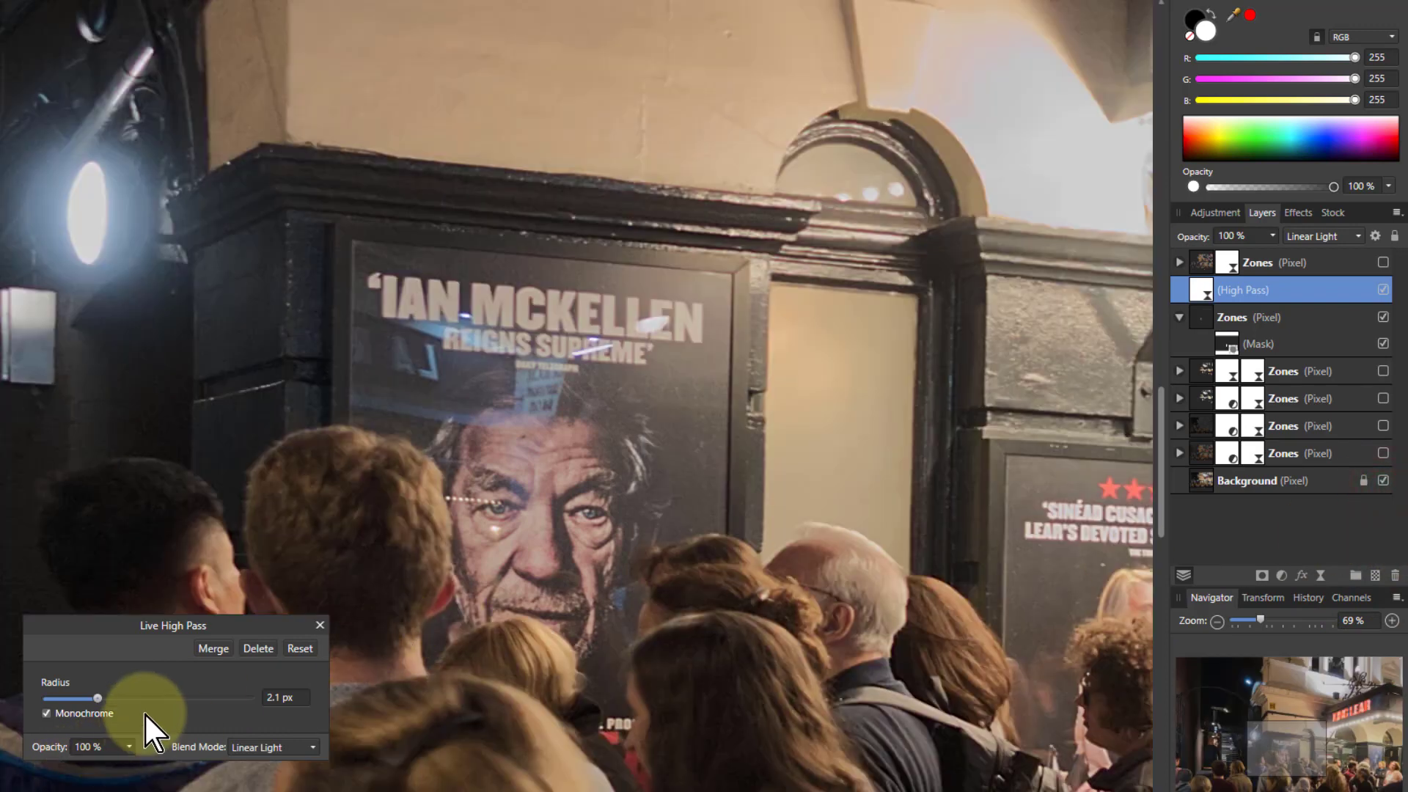
left_click(1383, 317)
left_click_drag(1194, 298, 1276, 341)
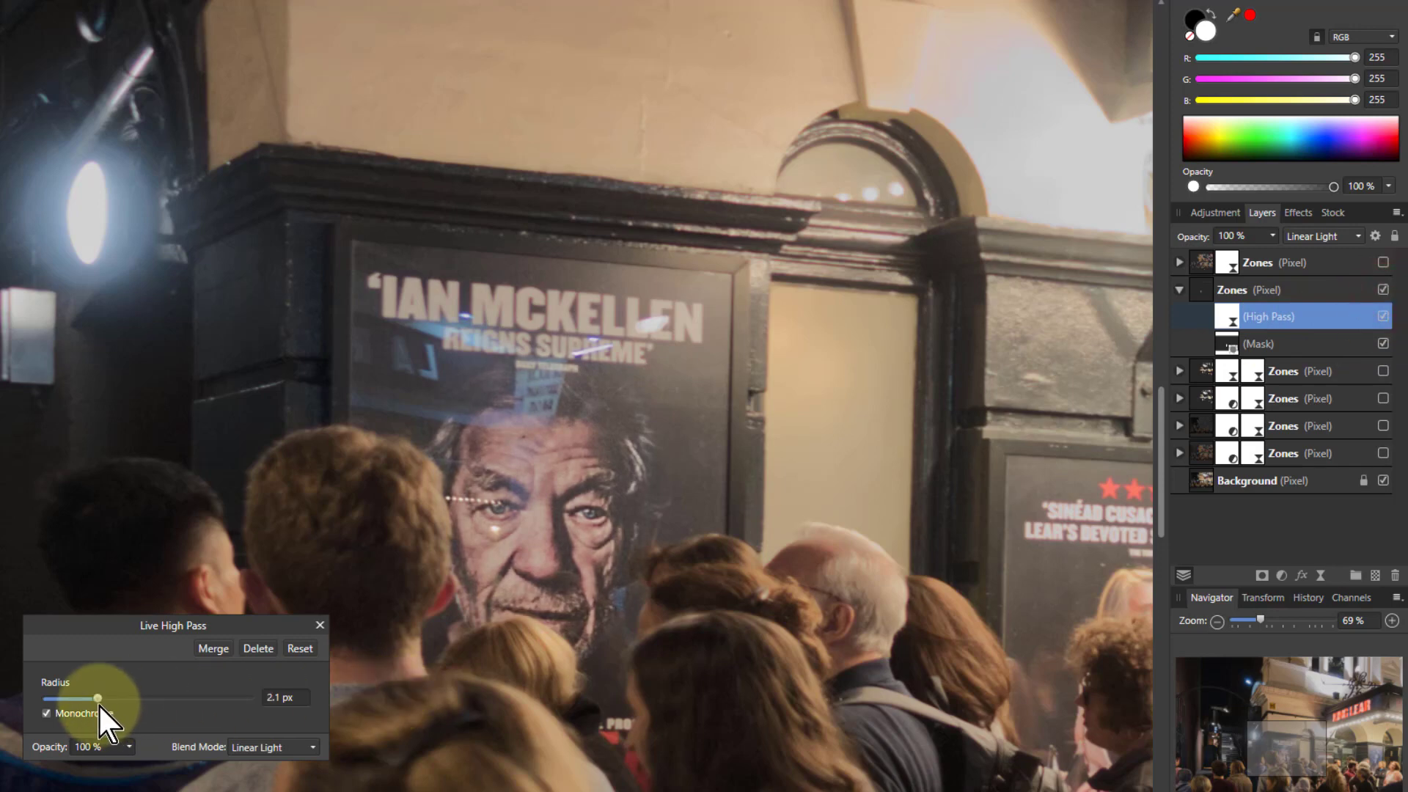
left_click_drag(98, 698, 107, 698)
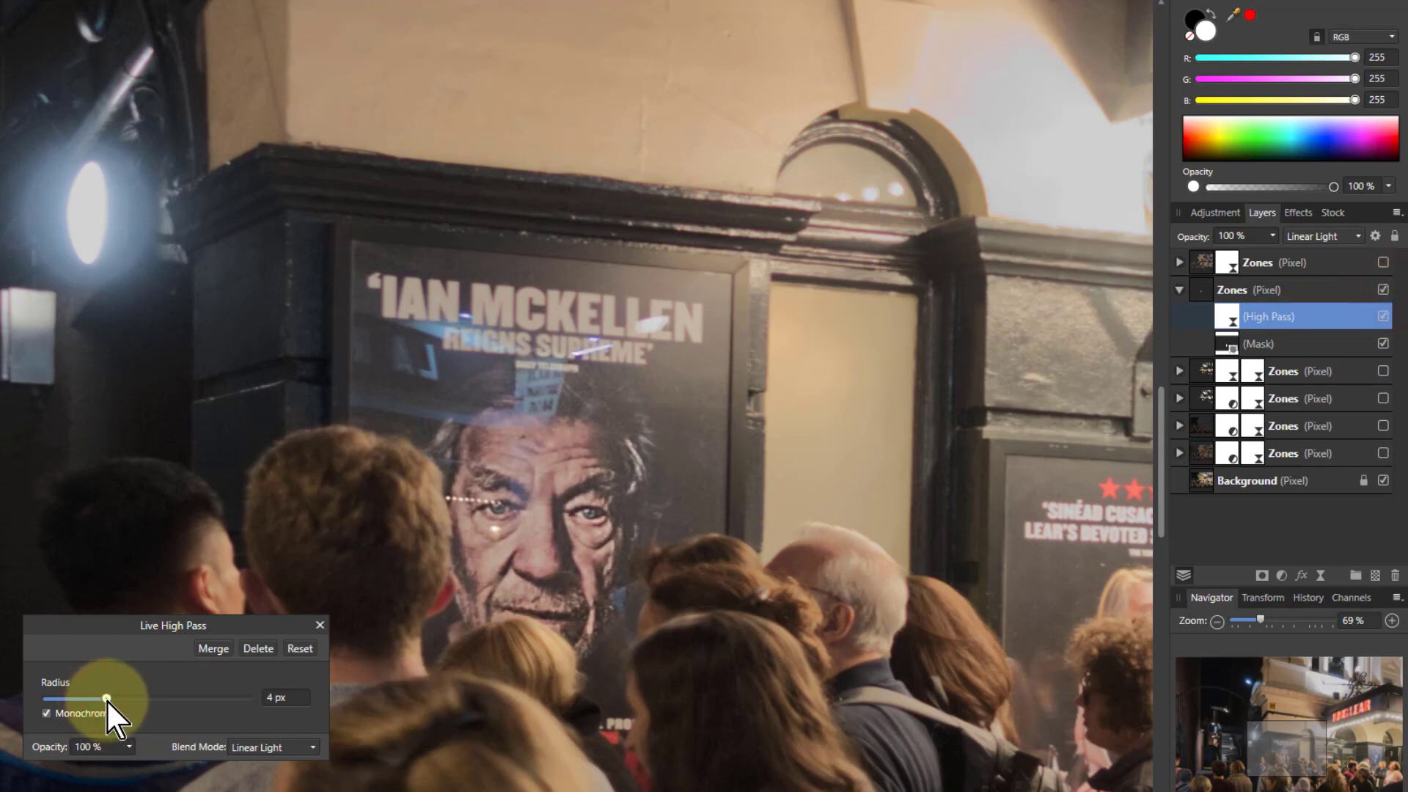
key("ctrl+0")
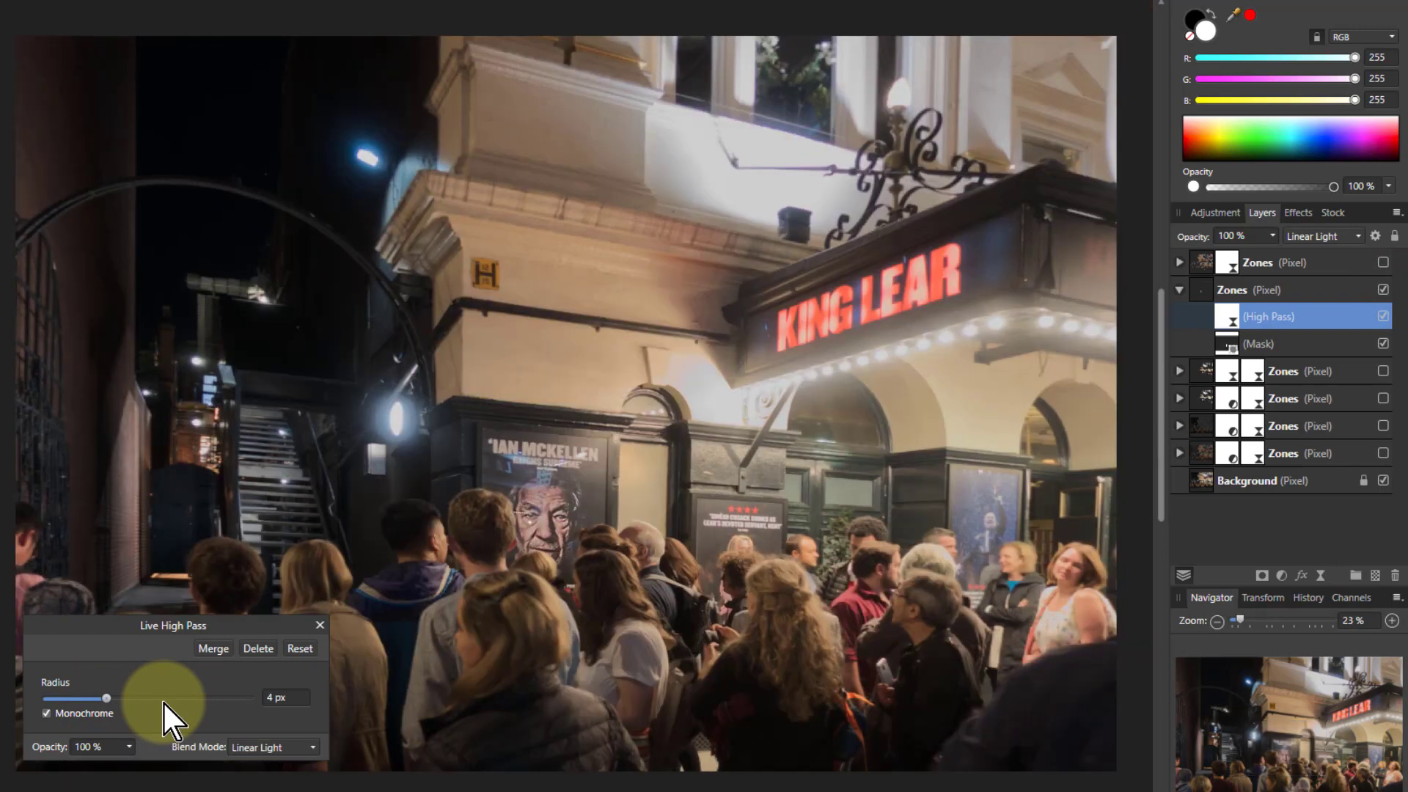
left_click_drag(107, 698, 110, 697)
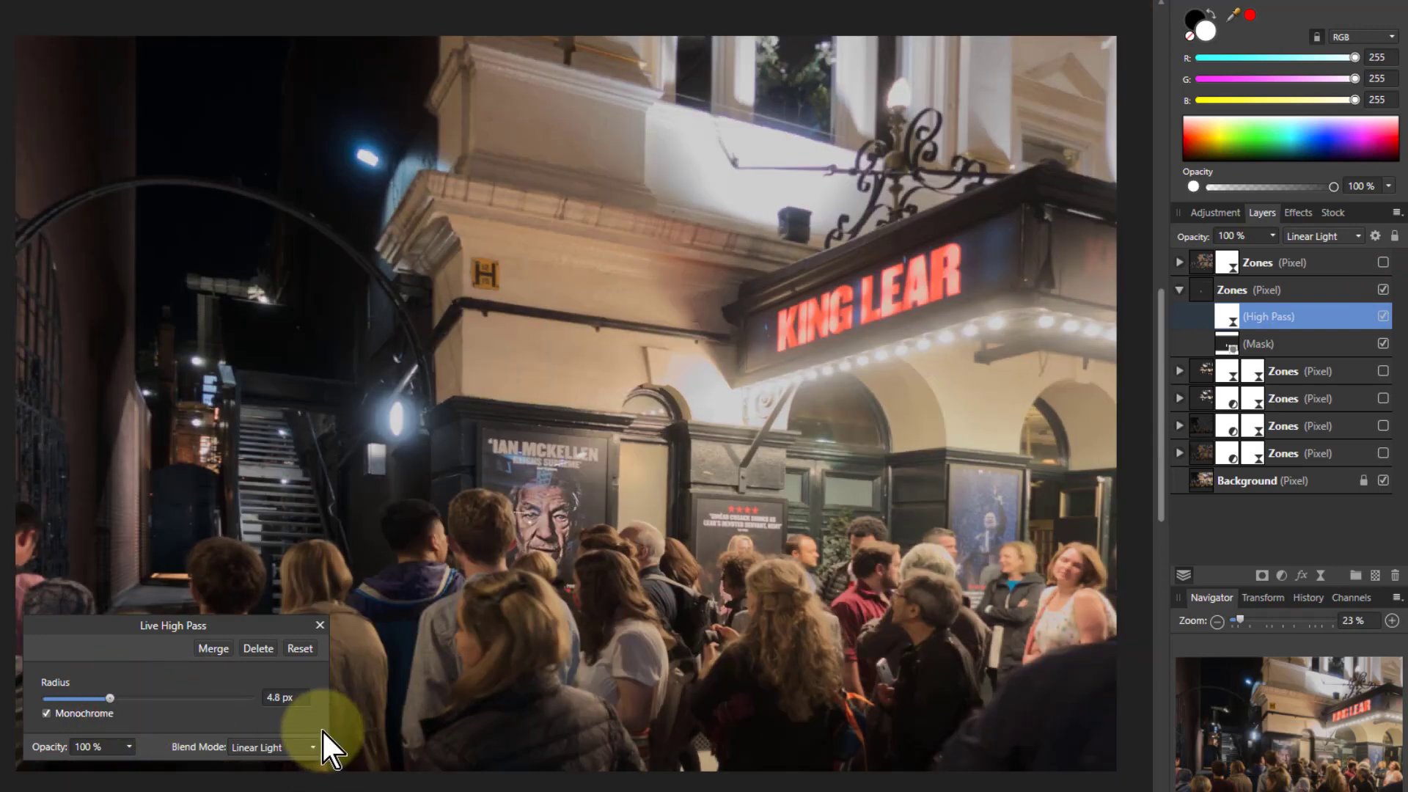
left_click(319, 625)
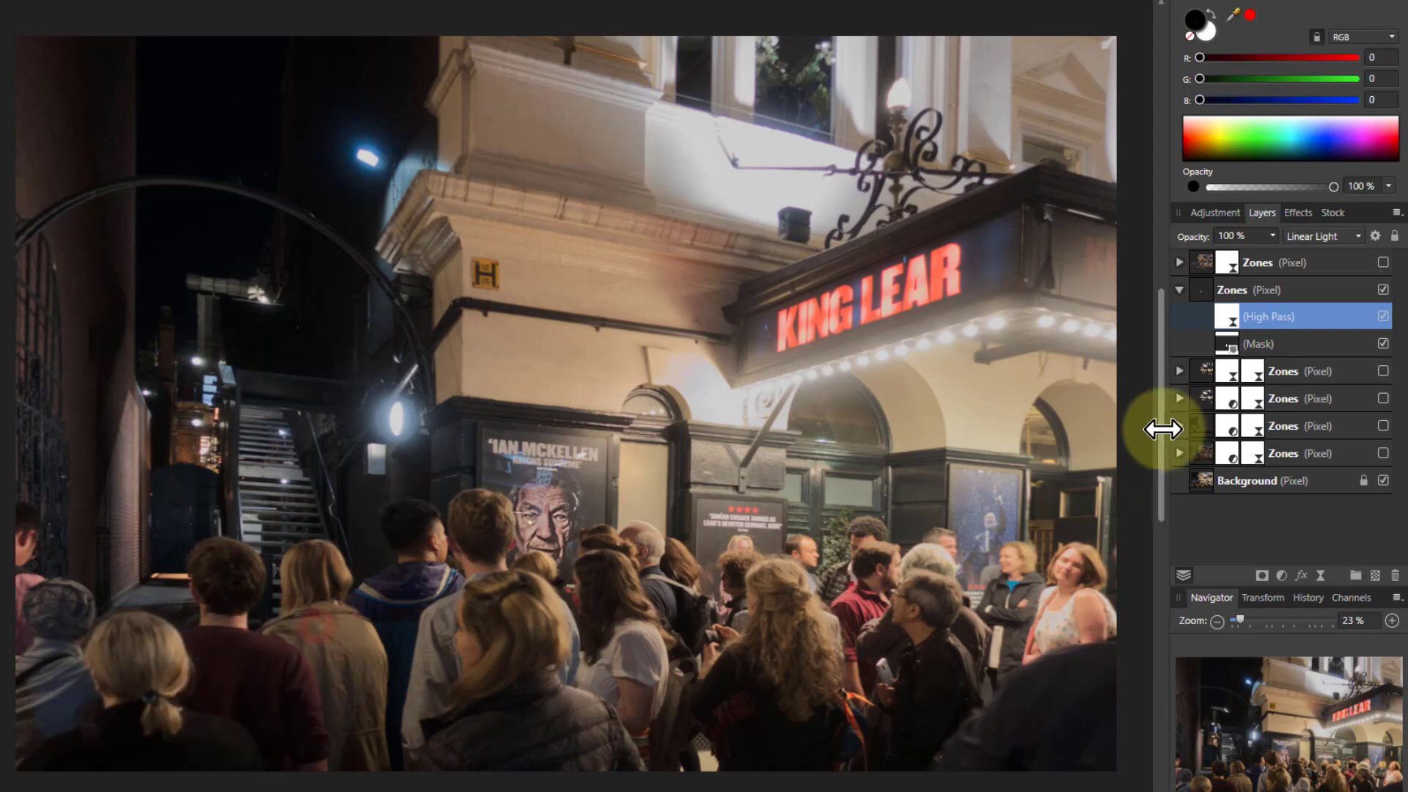
Try an HSL adjustment on the masked Zones layer with 6% saturation and -8% luminosity, and delete it.
left_click(1220, 296)
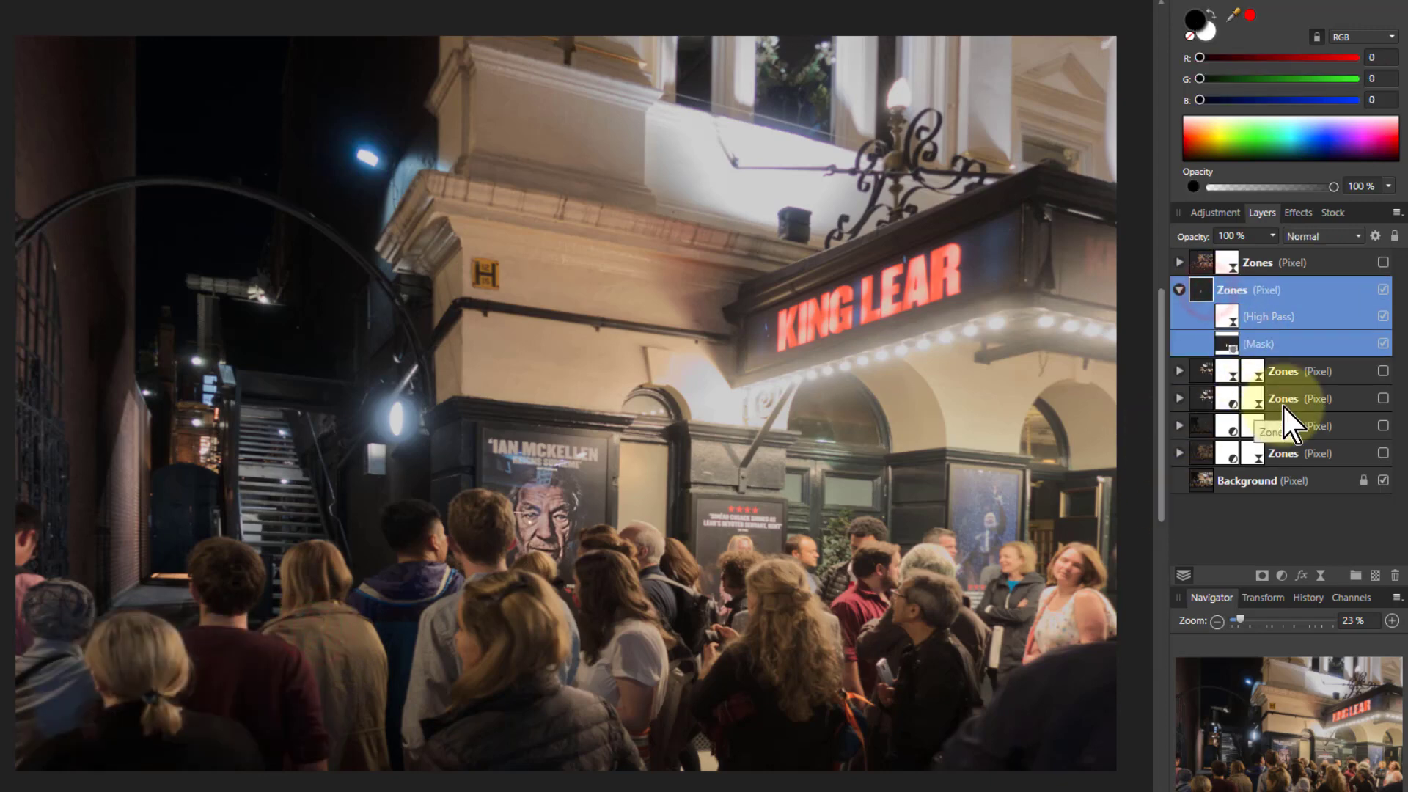
left_click(1282, 575)
left_click(1141, 185)
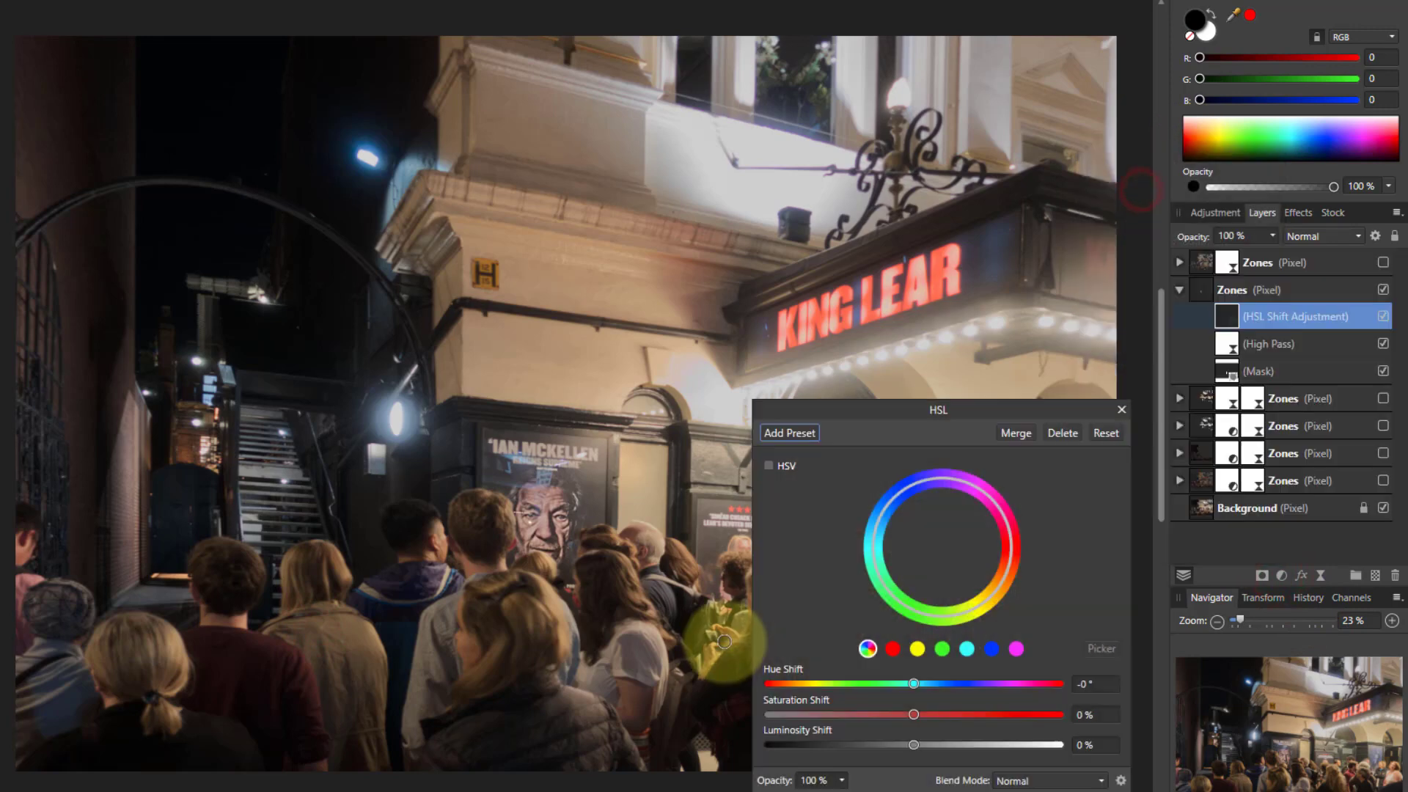
left_click_drag(917, 714, 950, 714)
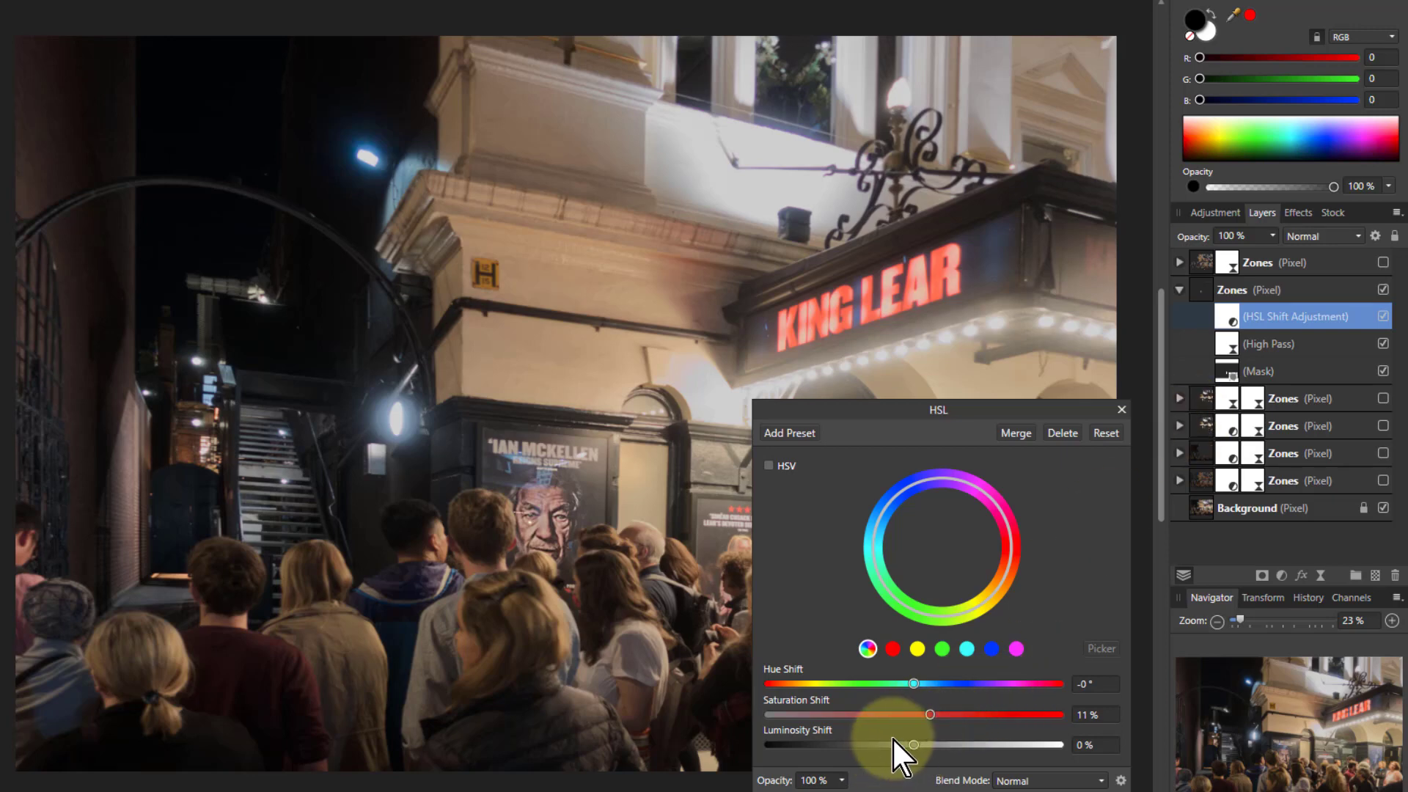
left_click_drag(913, 742, 923, 713)
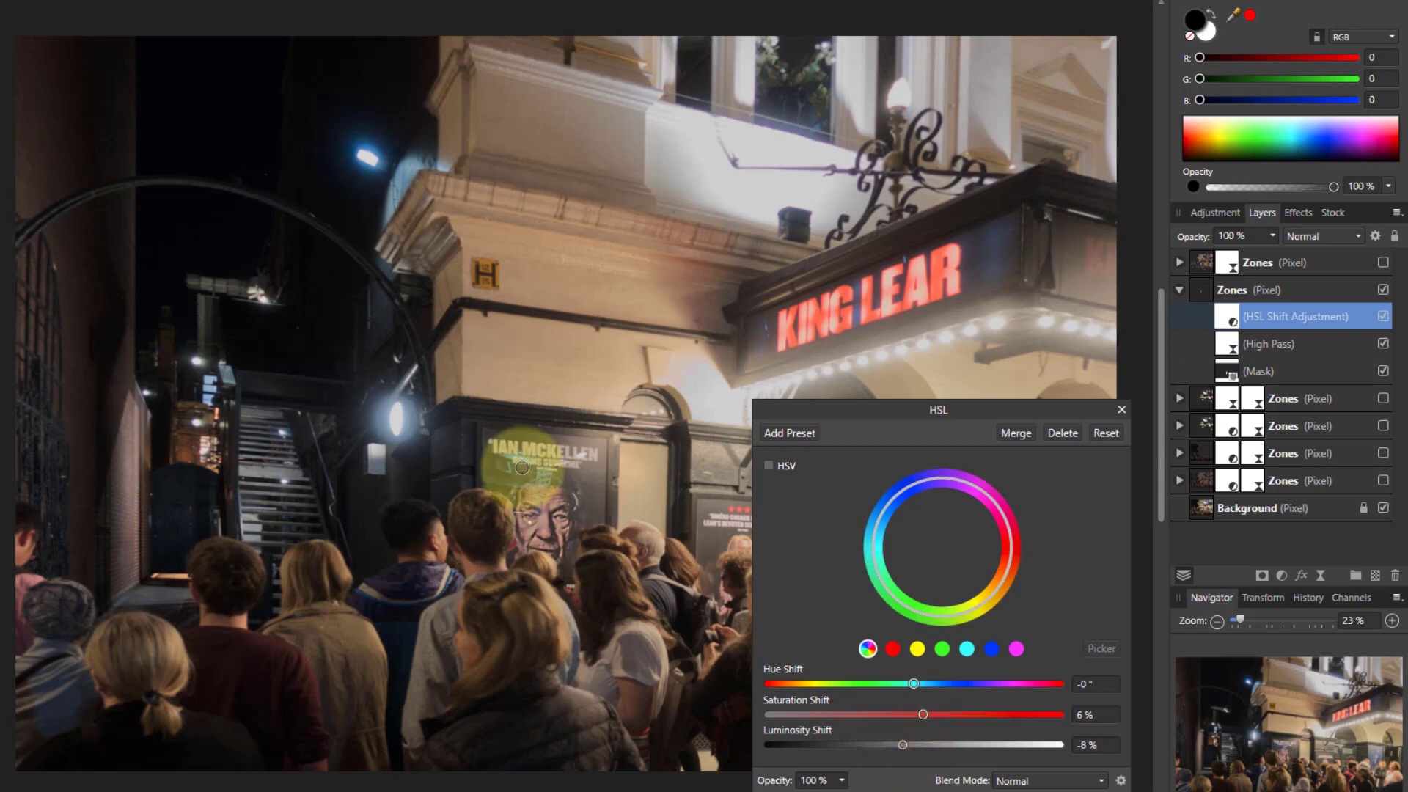
left_click(1068, 432)
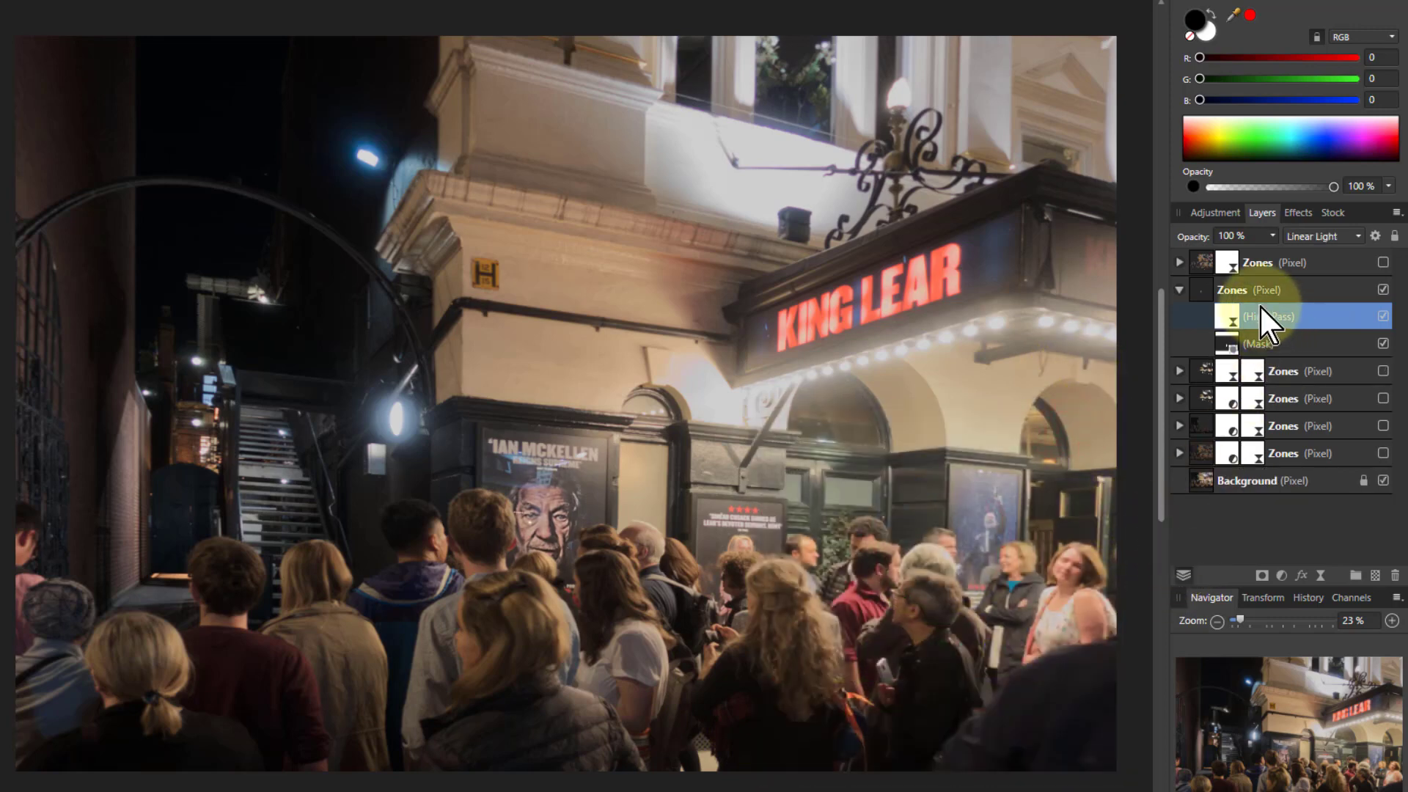
Try a Curves adjustment on the masked Zones layer that slightly darkens the midtones, and delete it.
left_click(1200, 292)
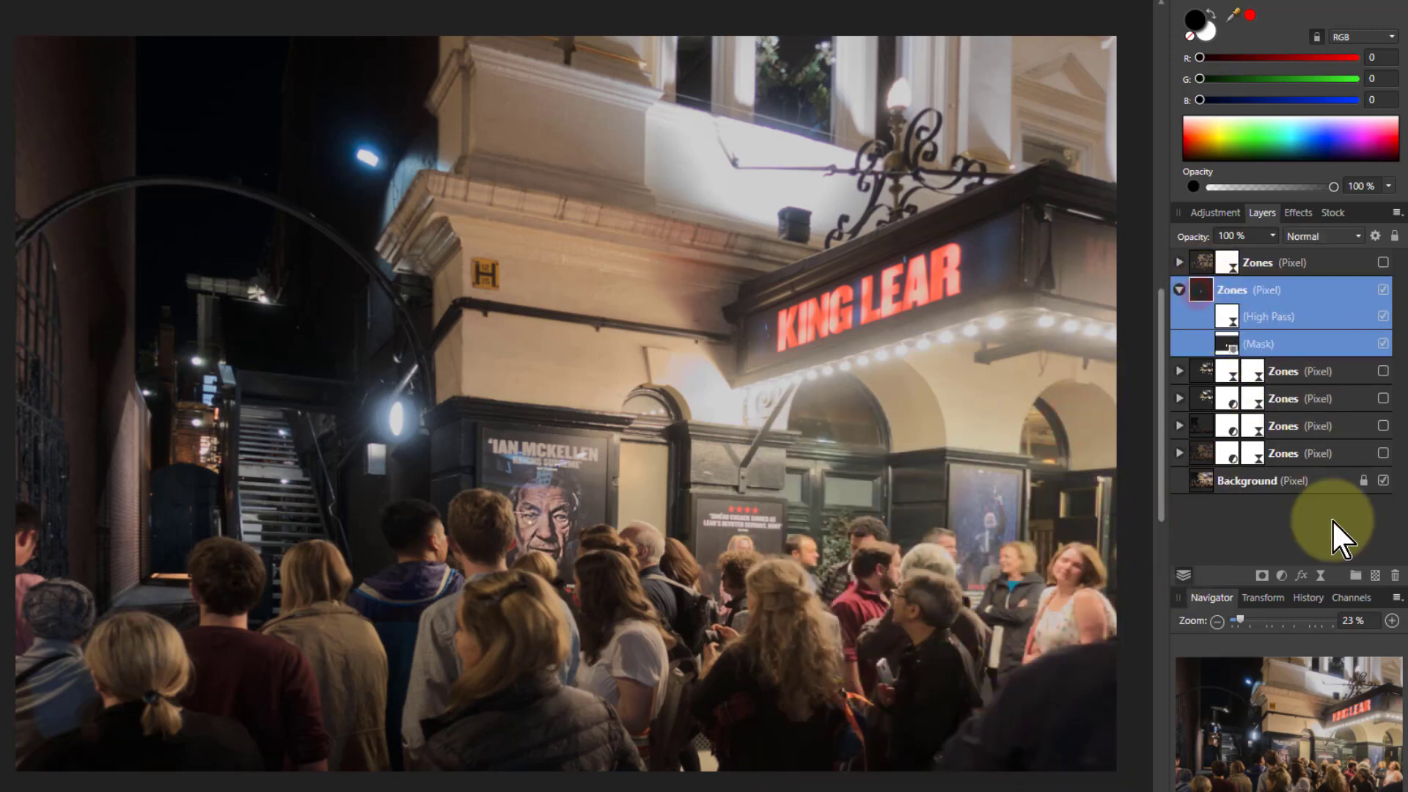
left_click(1279, 576)
left_click(1139, 358)
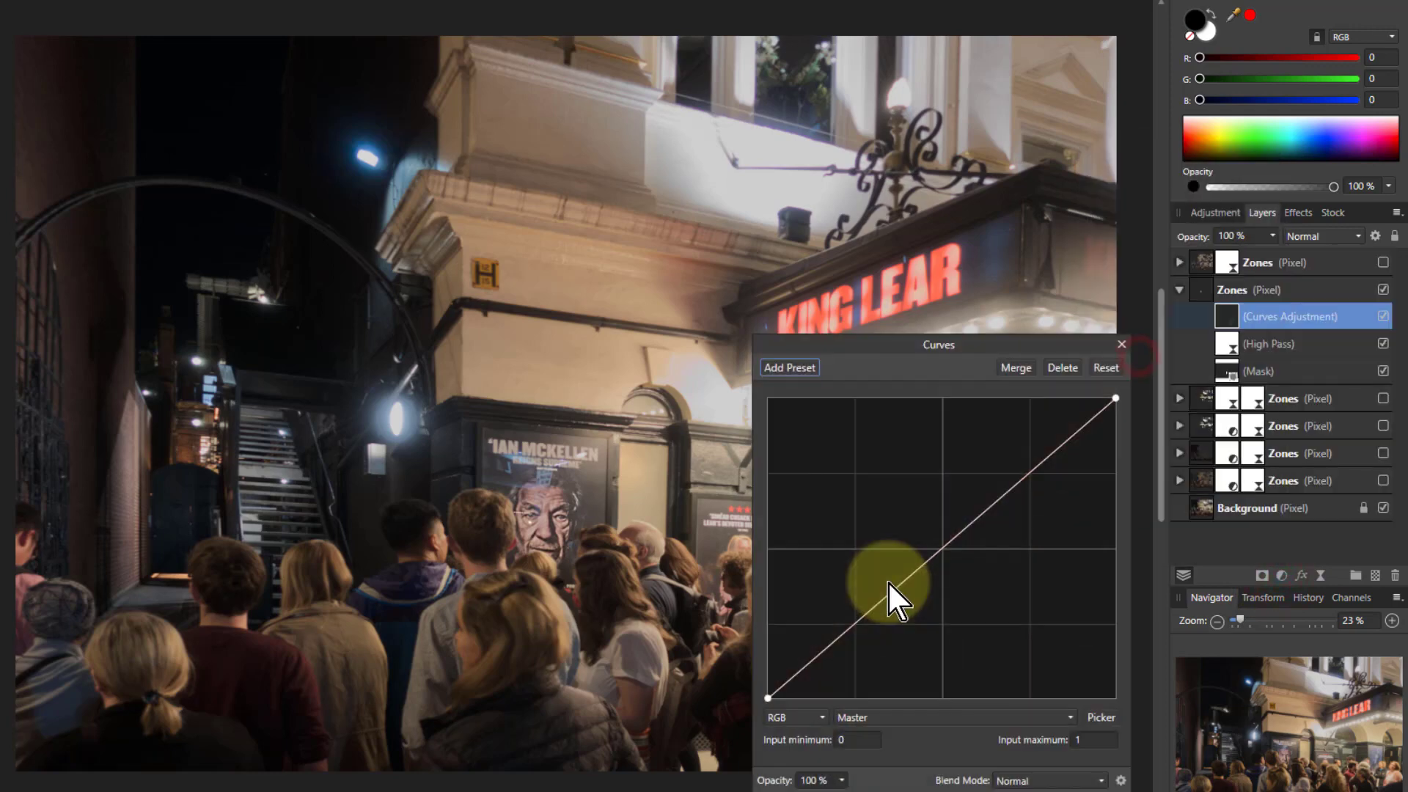
left_click(957, 539)
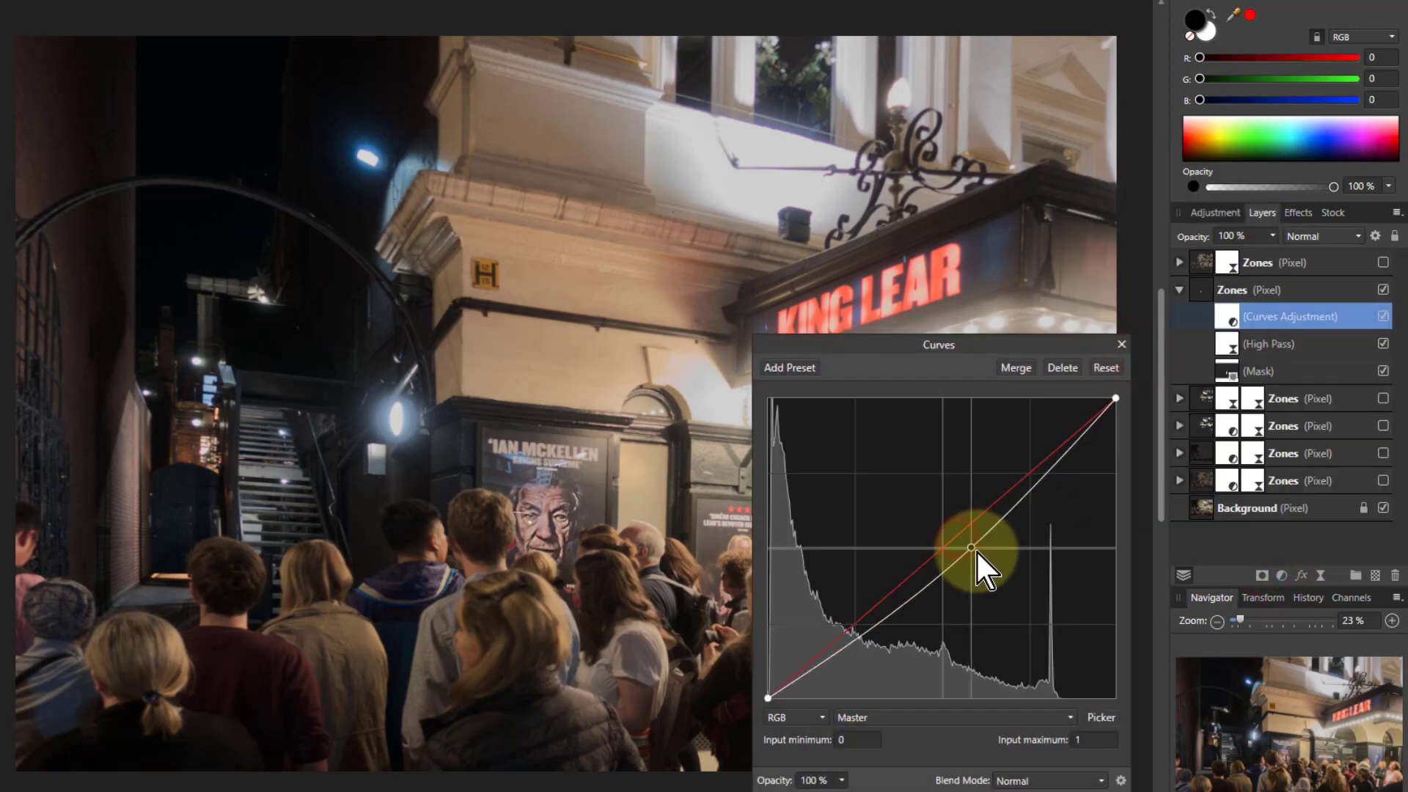
left_click(1062, 369)
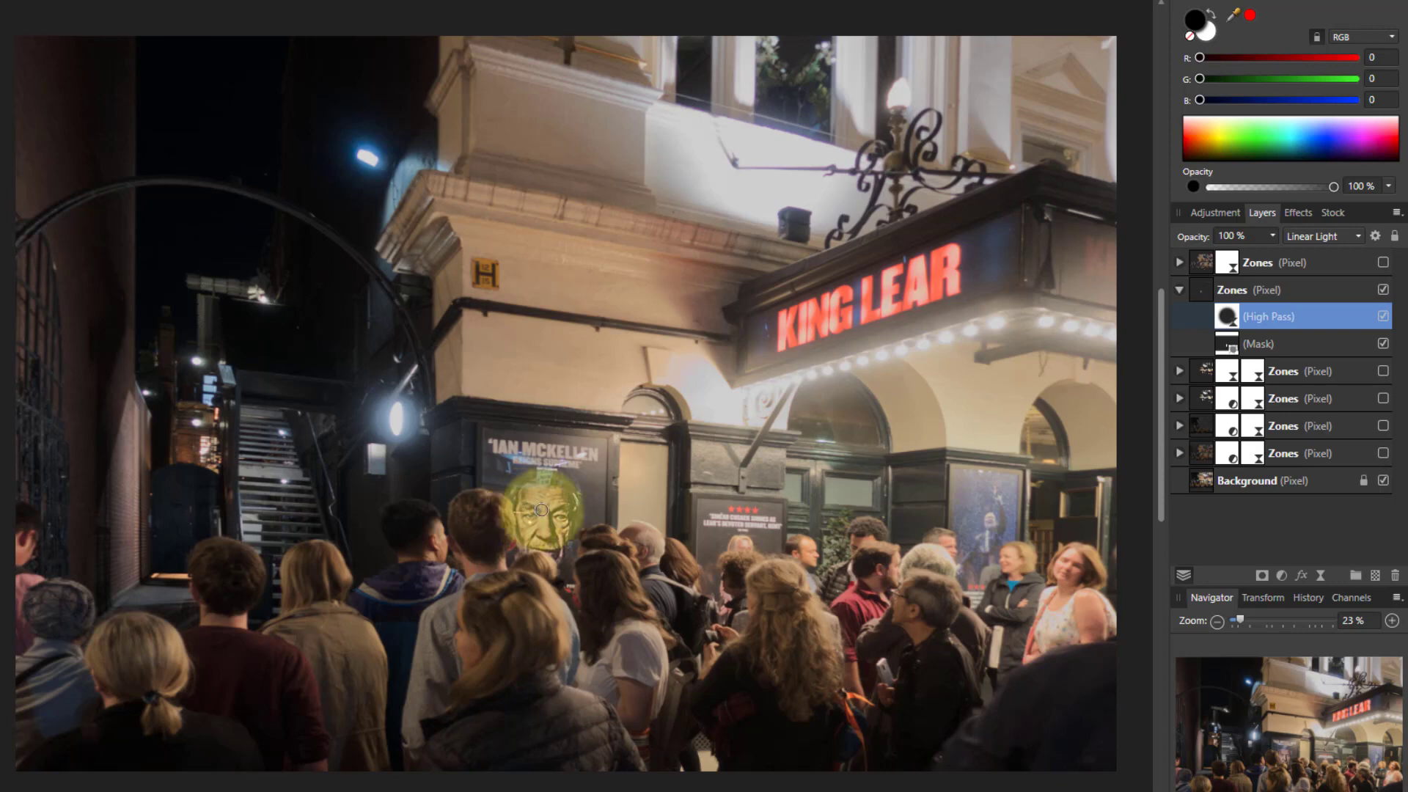
Delete the hidden topmost Zones layer and collapse the masked Zones layer.
left_click(1224, 263)
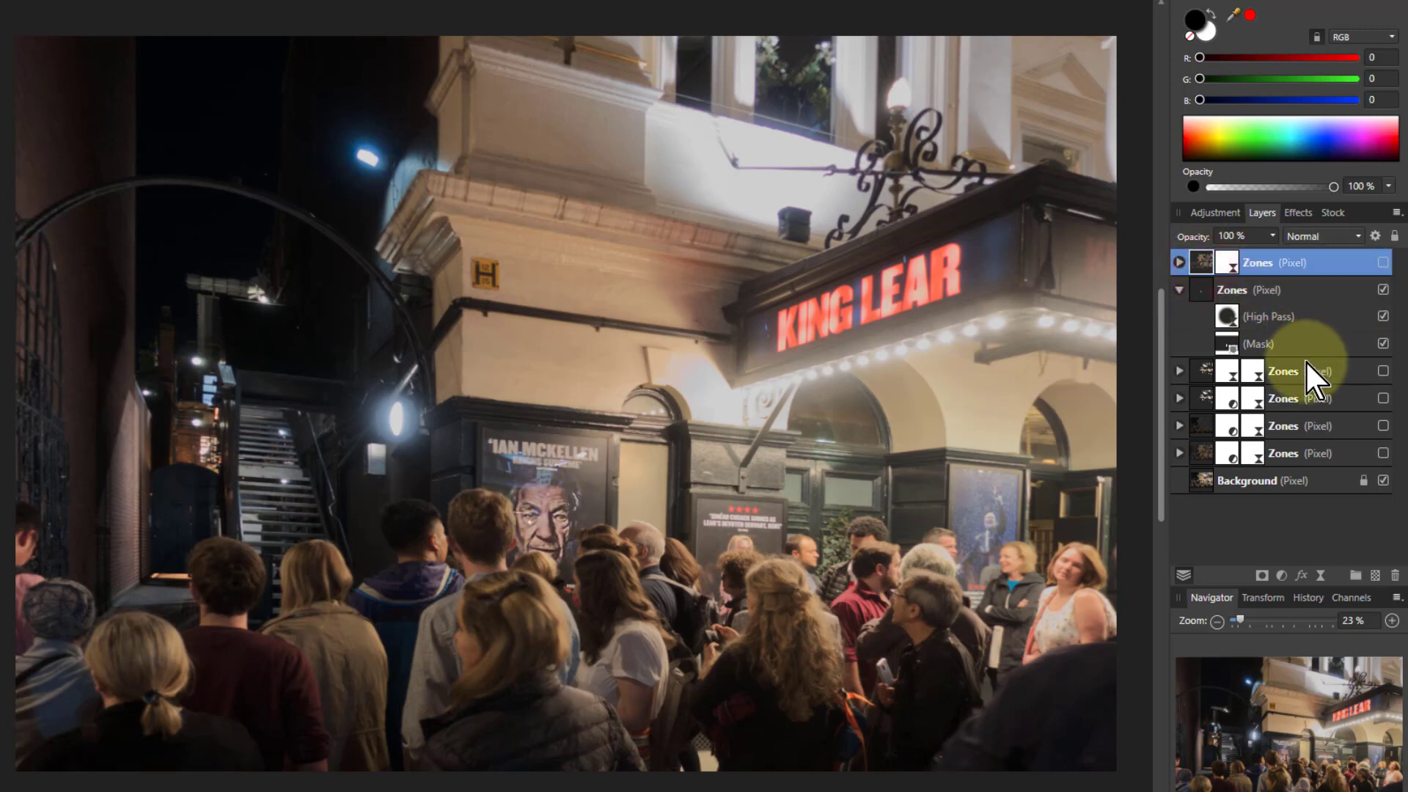
left_click_drag(1285, 345, 1188, 279)
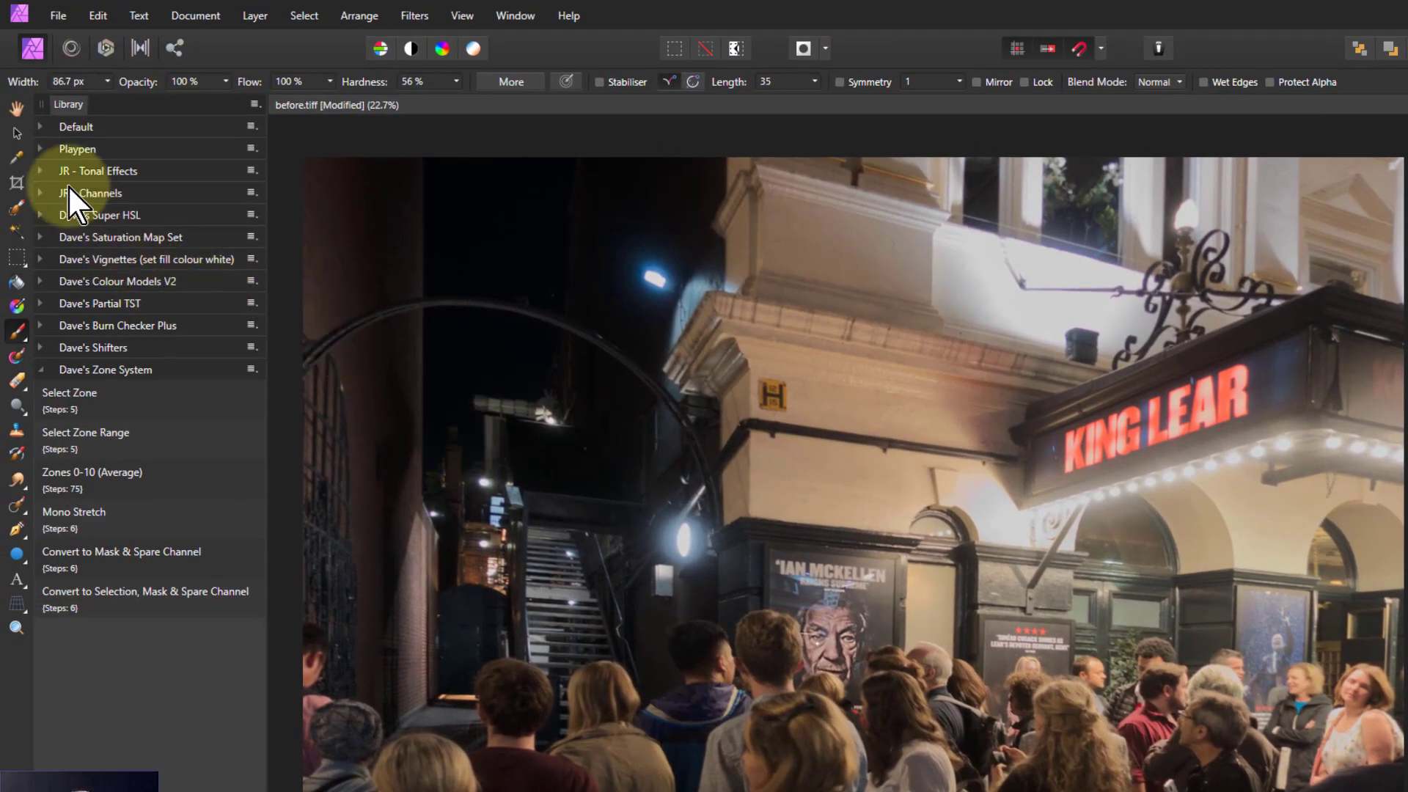
Crop the photo to 4307 x 3341 px, trimming the dark left side and narrow strips along the top and bottom edges.
left_click(17, 183)
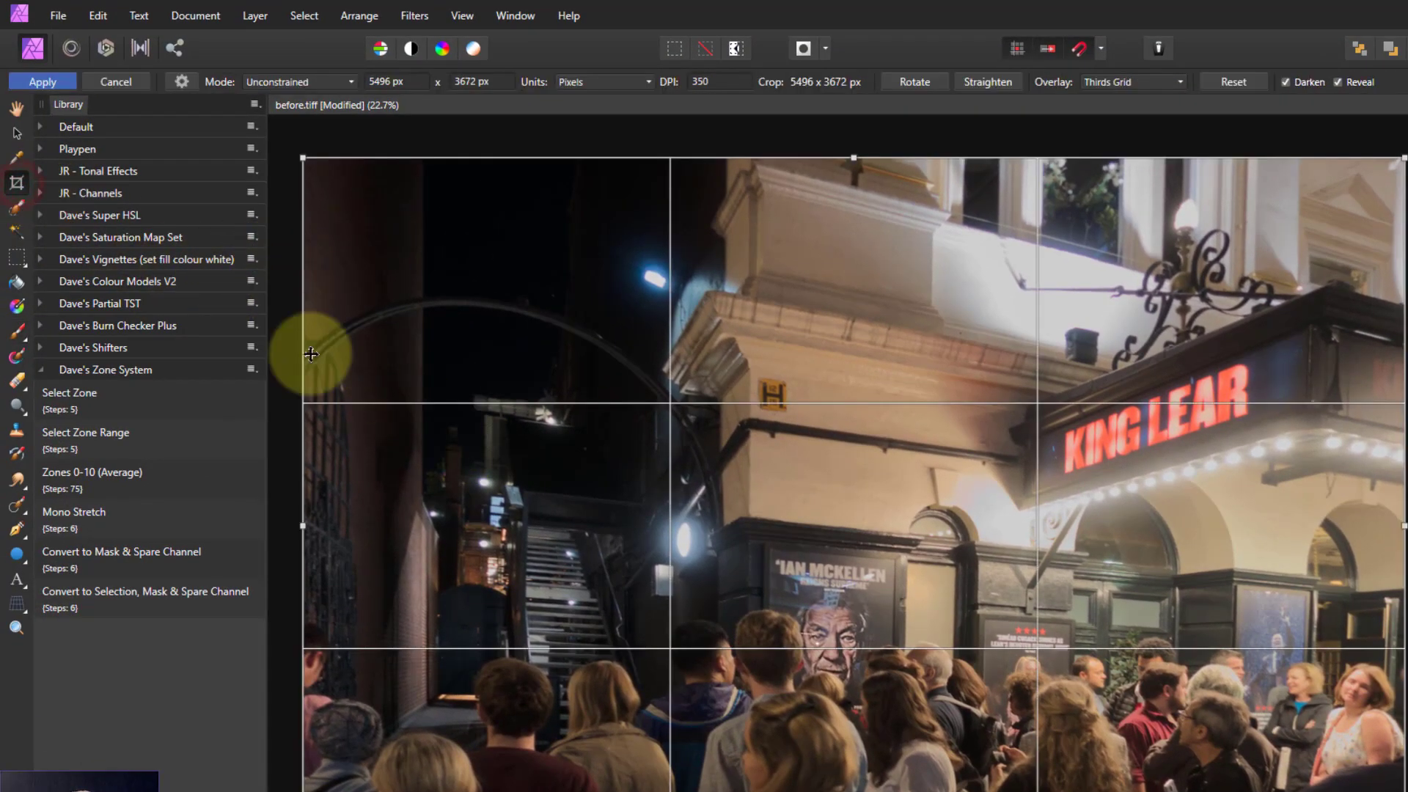
left_click_drag(303, 528, 551, 528)
left_click_drag(466, 486, 455, 485)
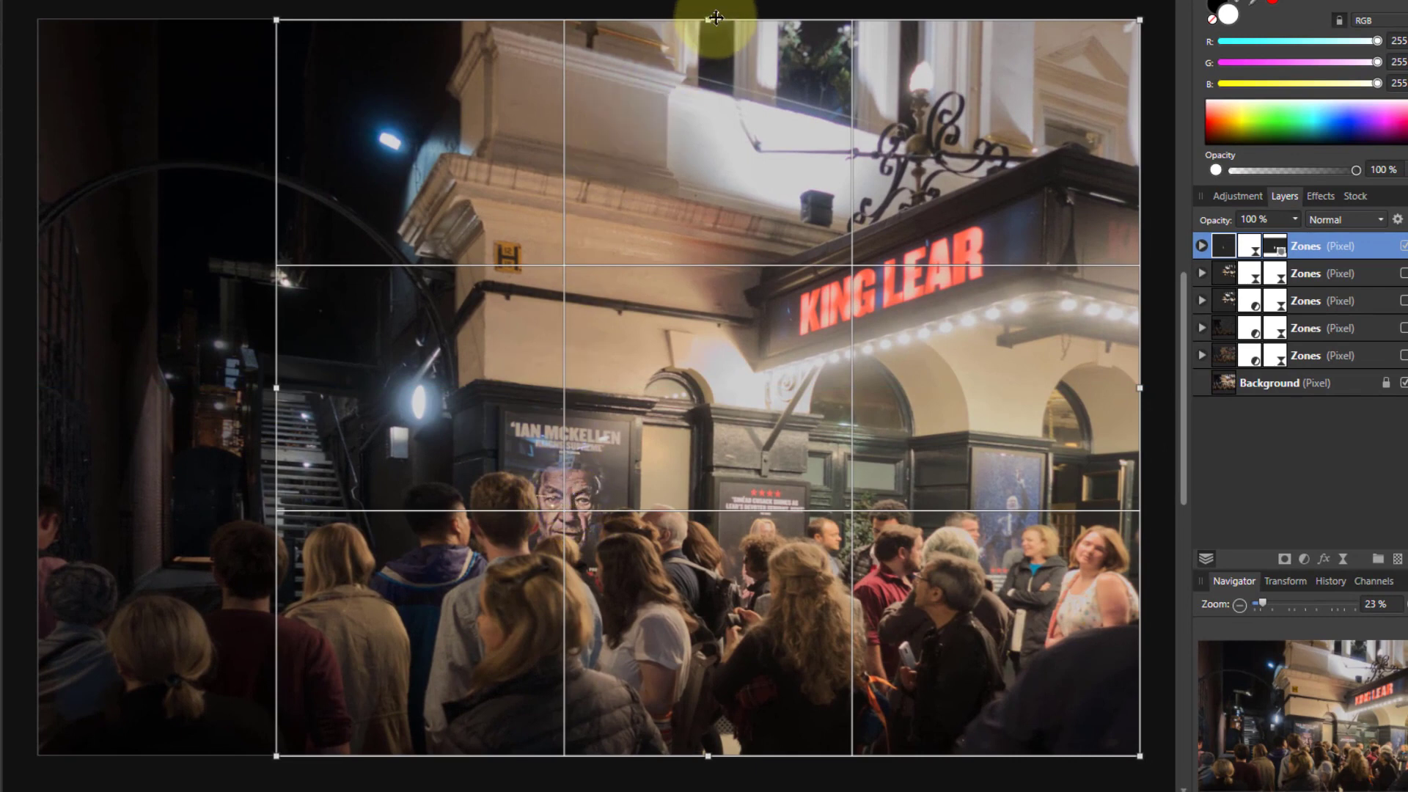
left_click_drag(709, 18, 711, 53)
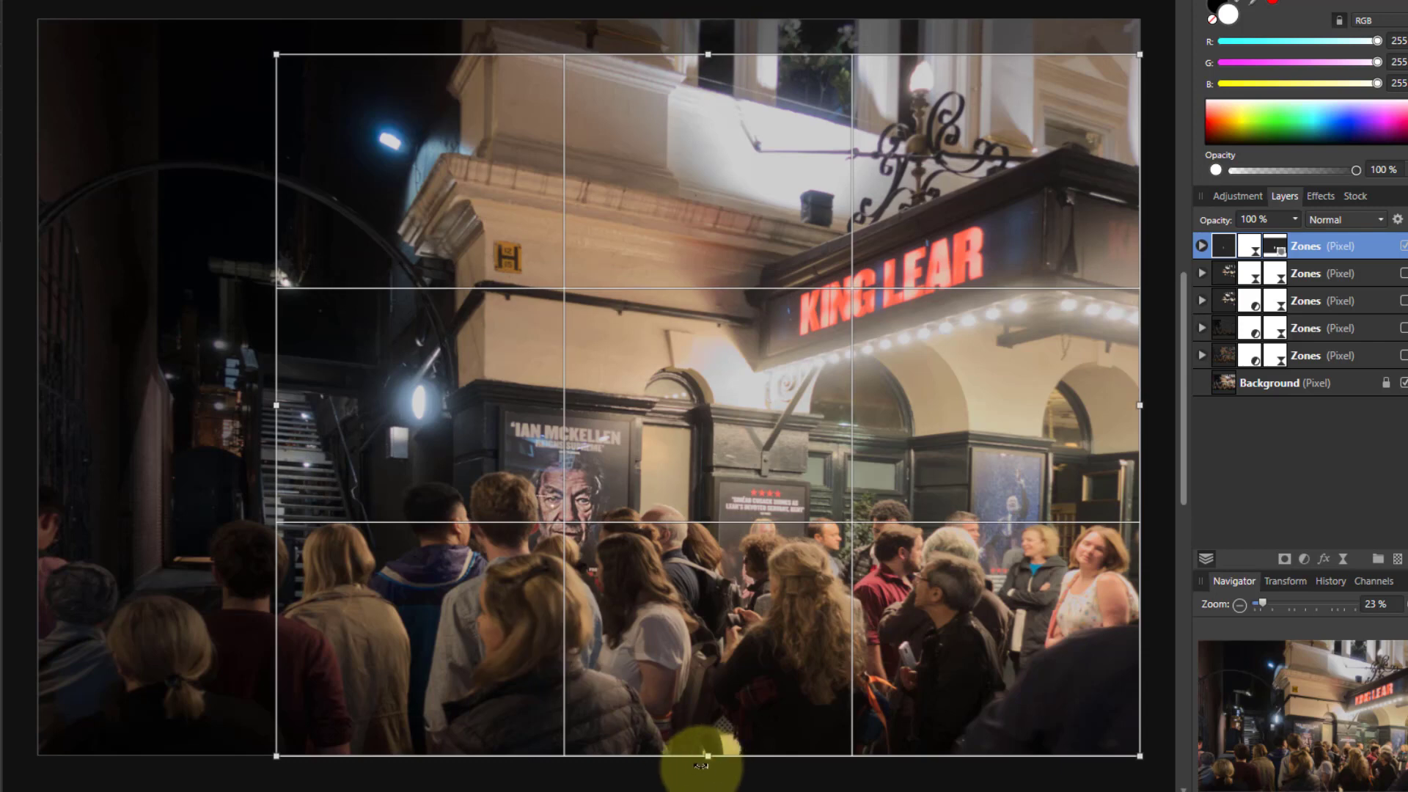
left_click_drag(707, 757, 705, 724)
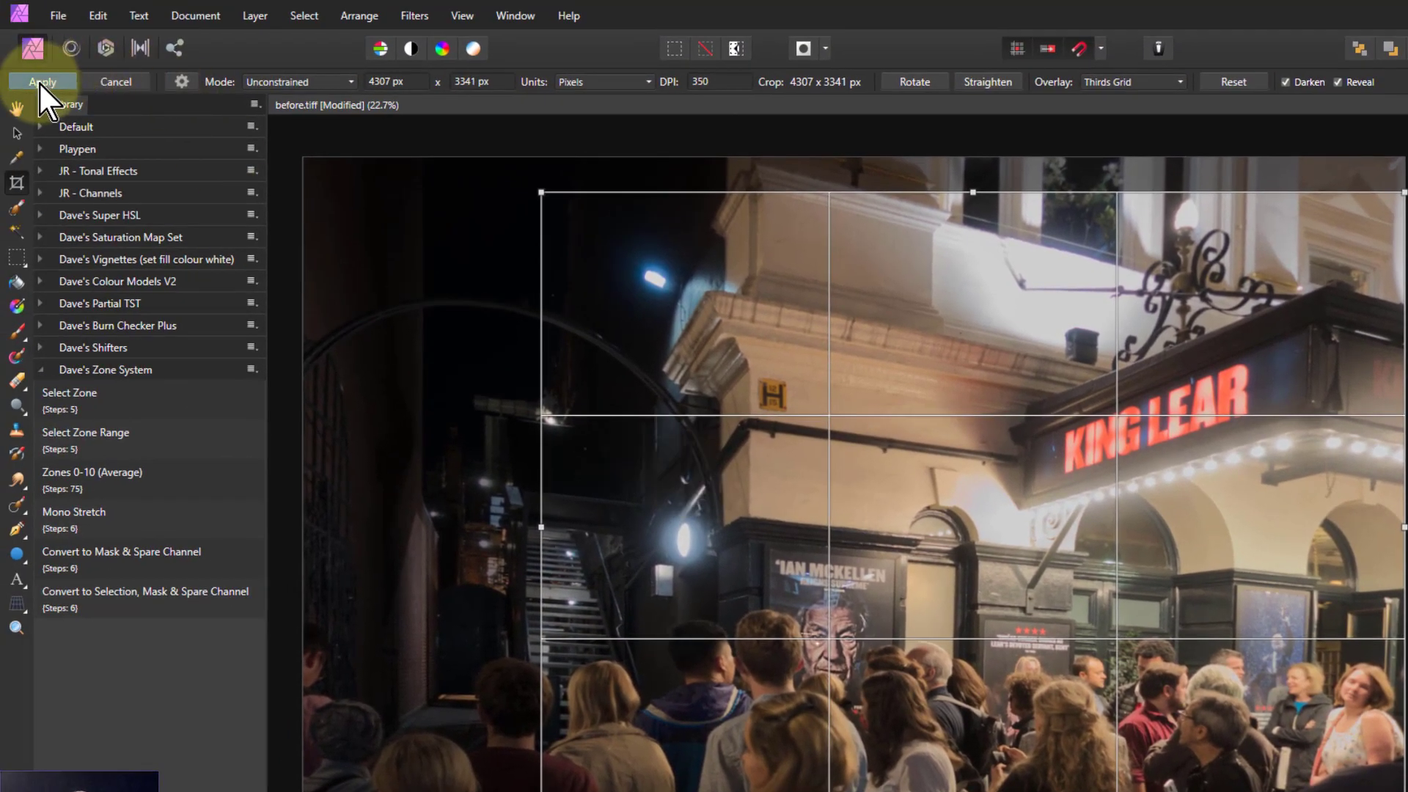
left_click(42, 83)
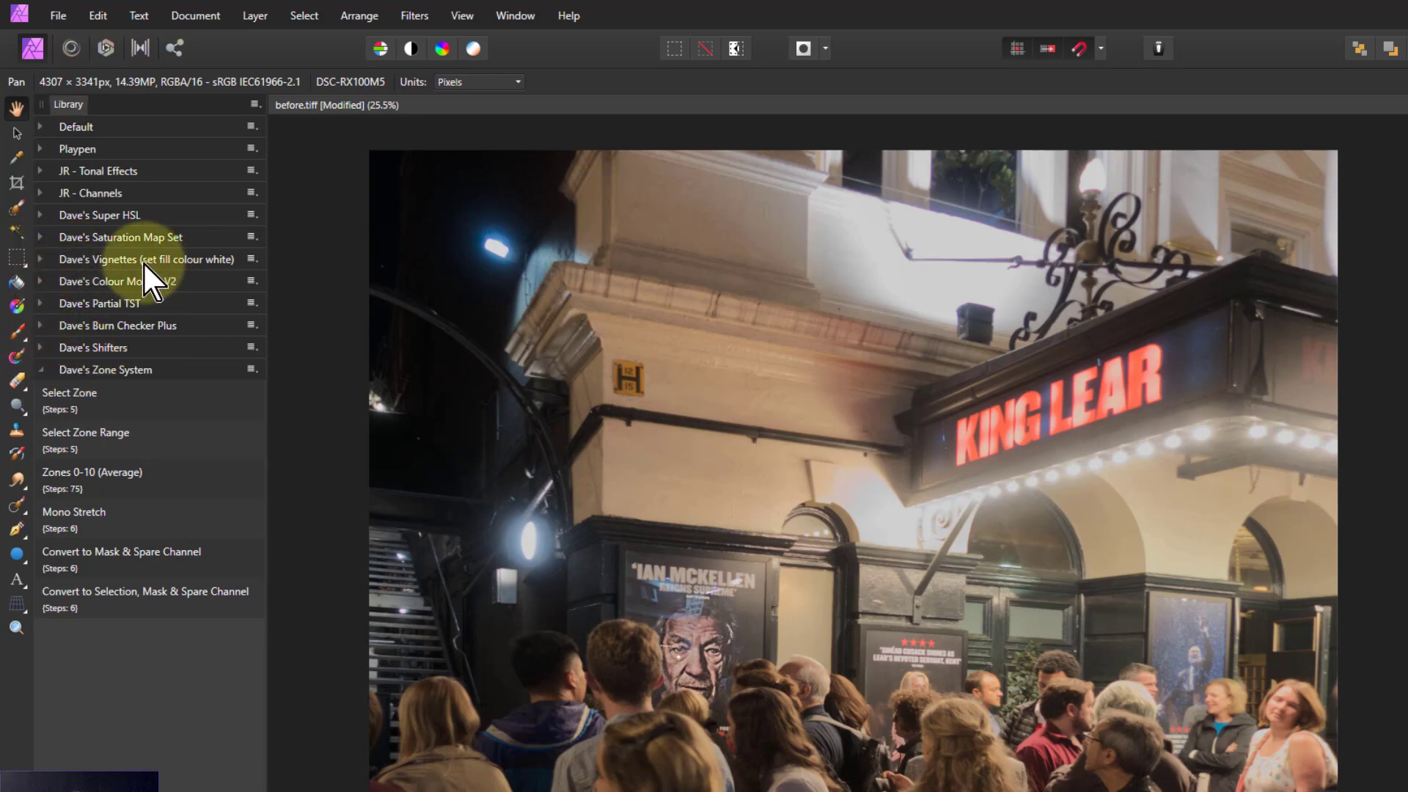
Run the Vignette Ellipse Curve macro and stretch the resulting group to cover the whole cropped photo.
left_click(41, 260)
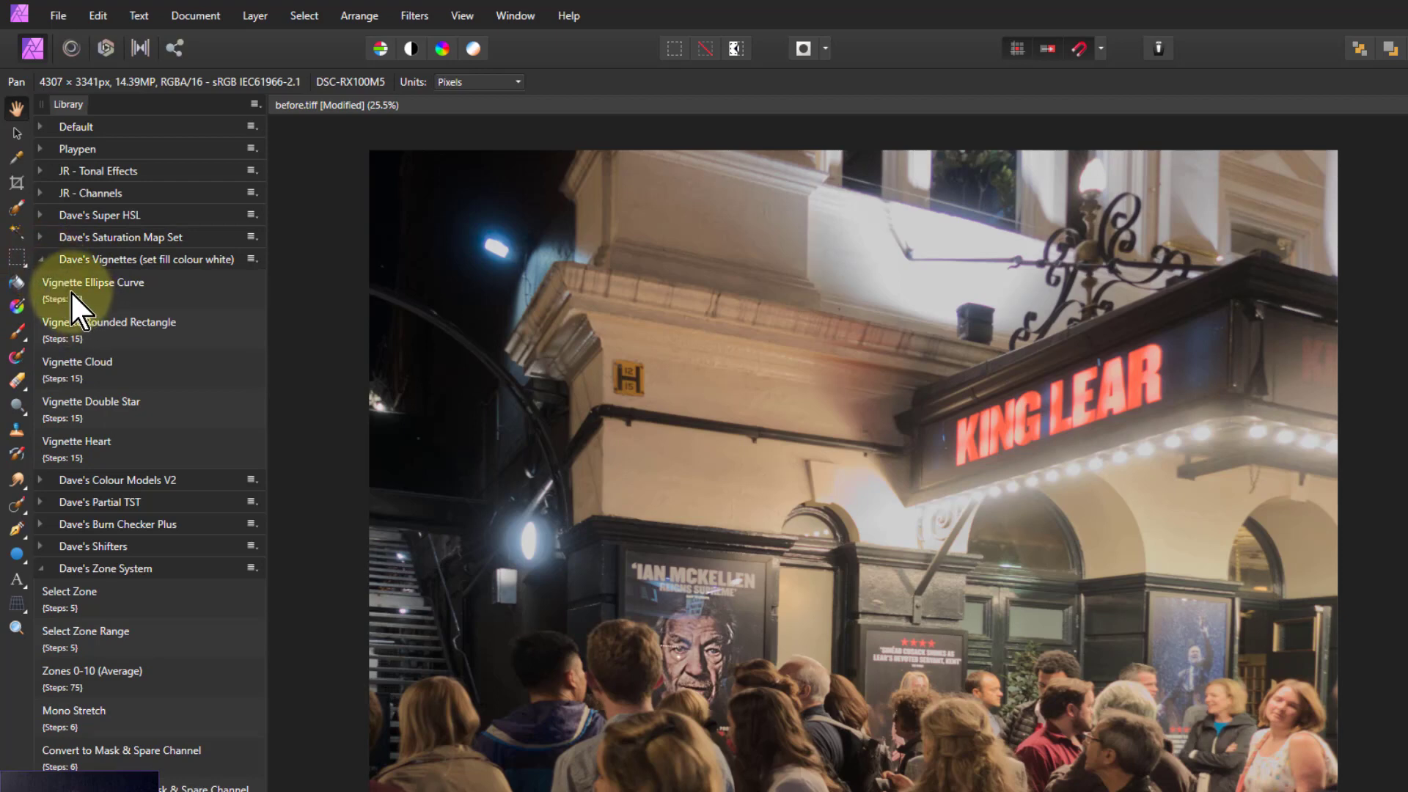
left_click(14, 133)
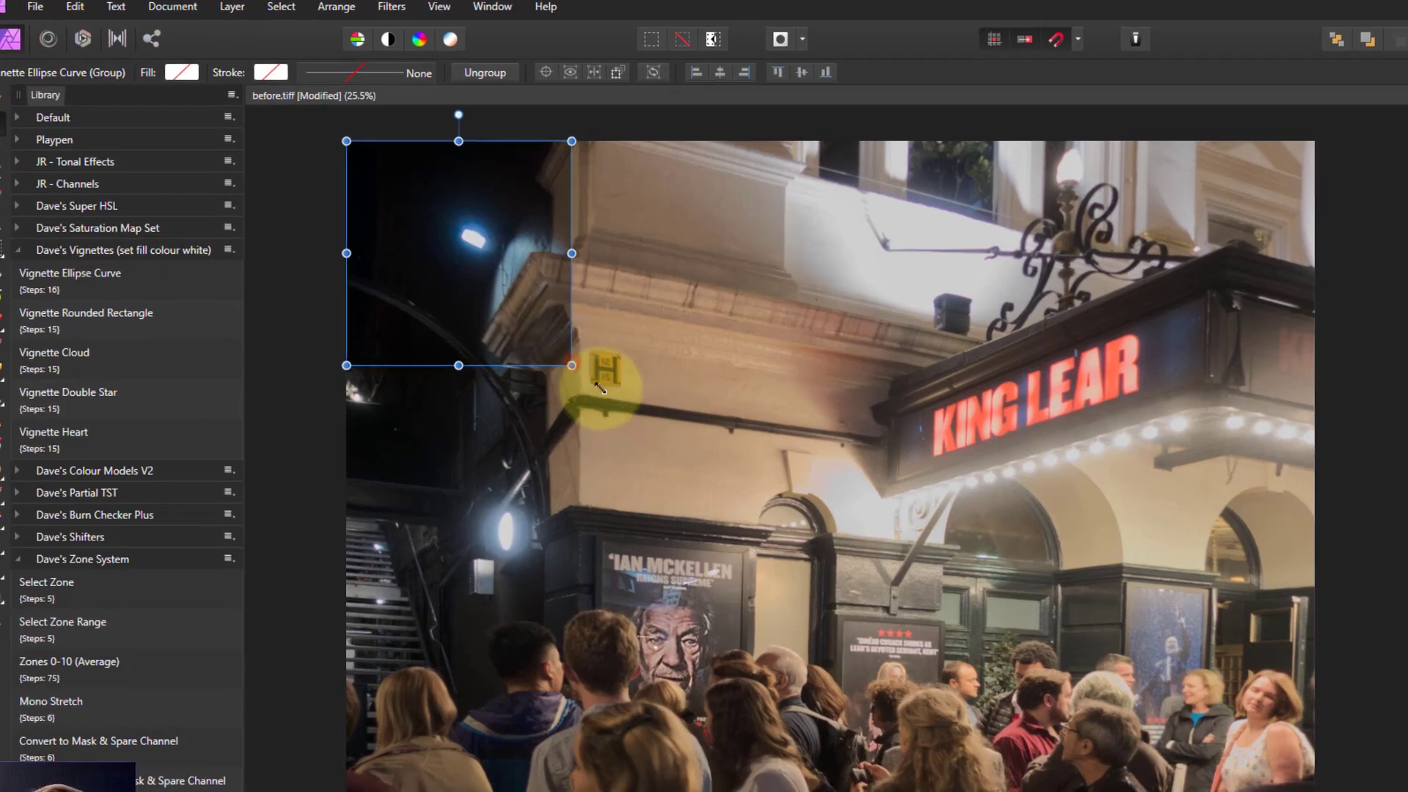
left_click_drag(571, 366, 1056, 791)
left_click_drag(786, 734, 834, 784)
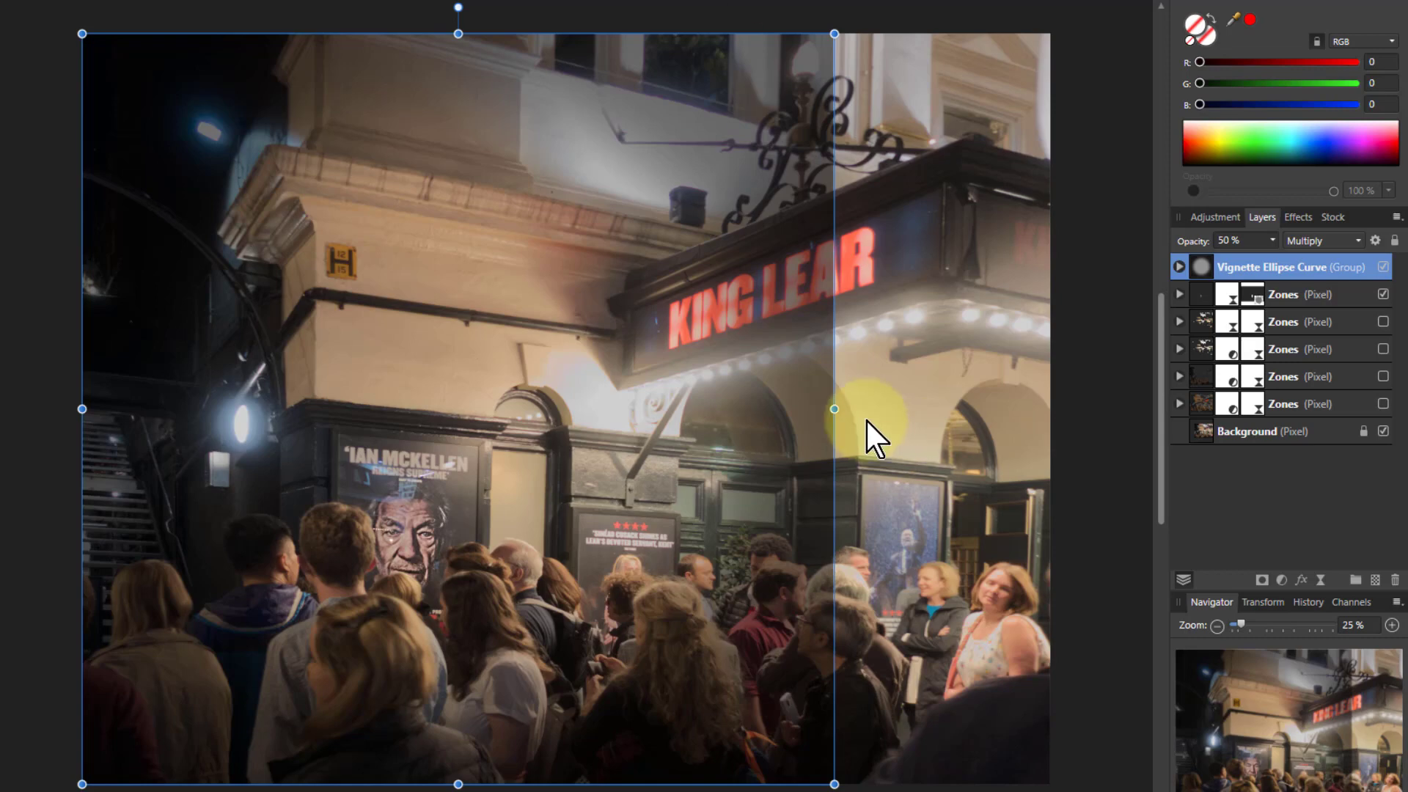
left_click_drag(836, 411, 1054, 421)
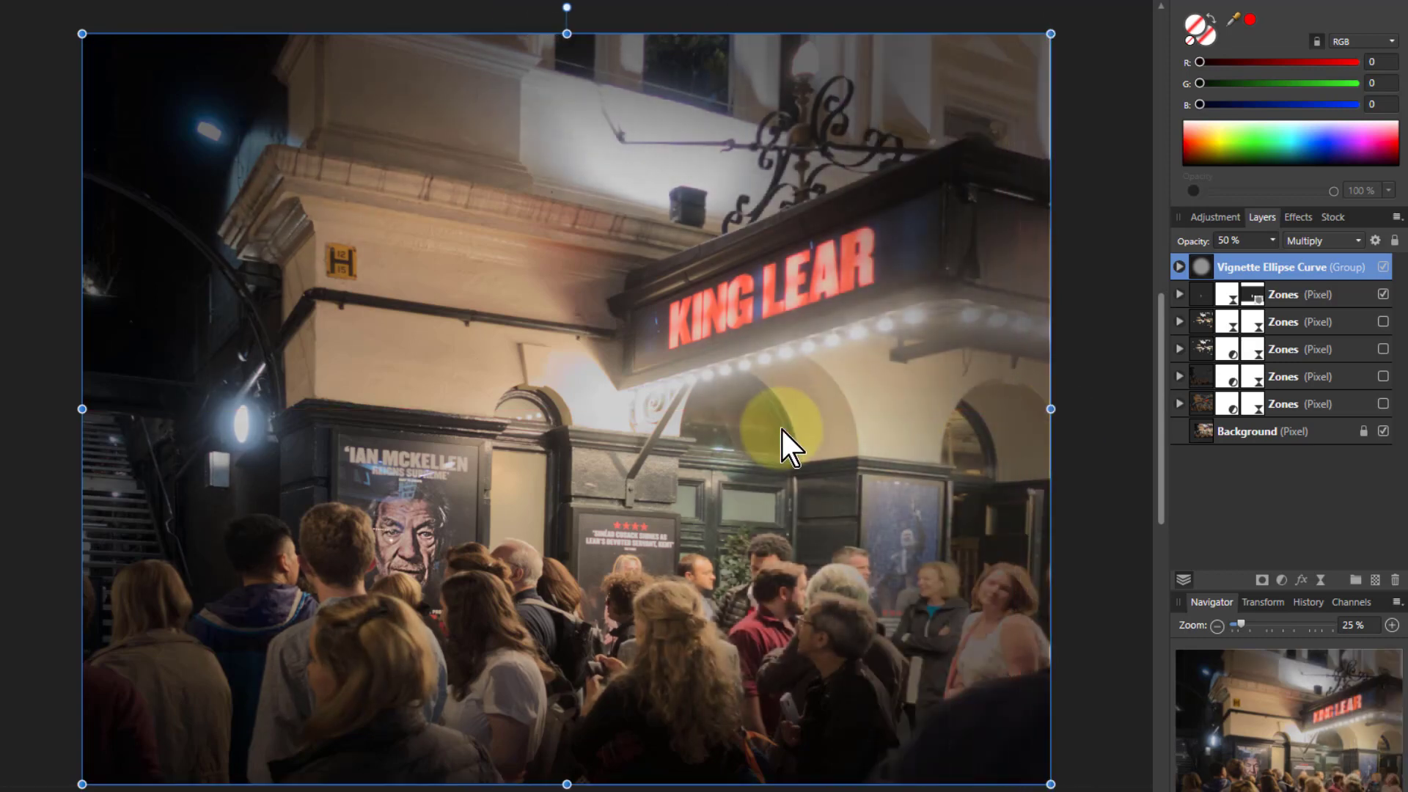
Shrink the ellipse curve inside the Vignette Ellipse Curve group, move it over the lit facade and tilt it counter-clockwise to follow the KING LEAR sign.
left_click(1179, 267)
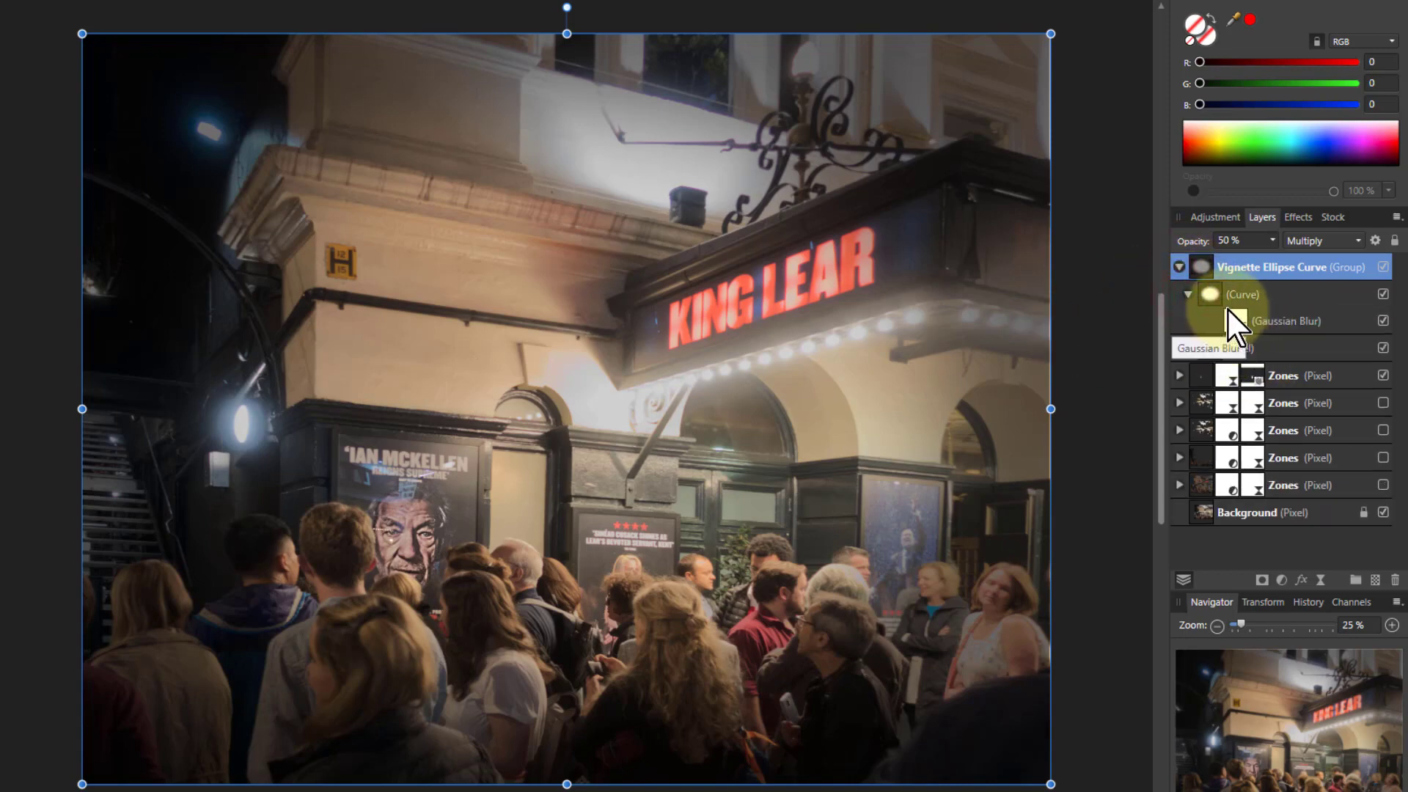
left_click(1188, 294)
left_click(1209, 293)
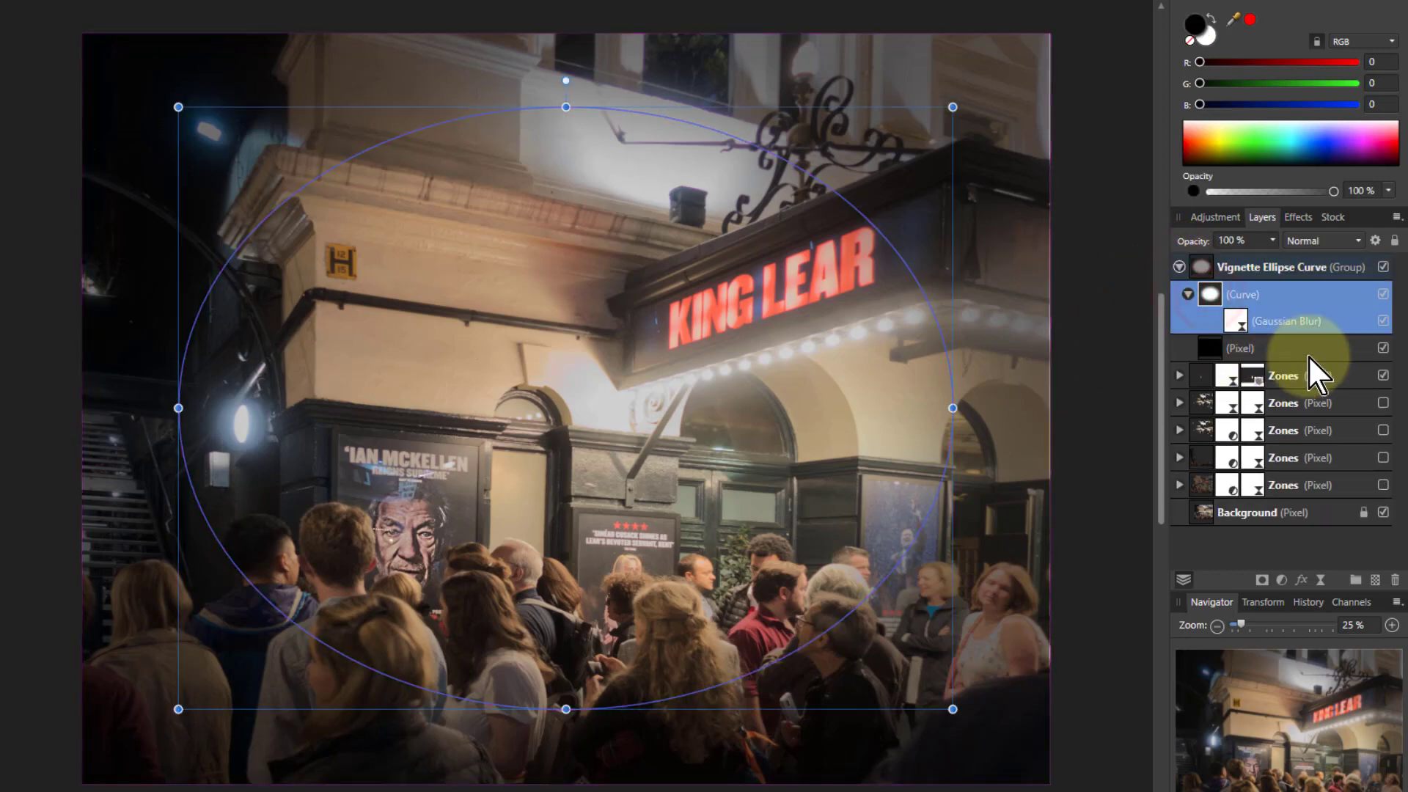
left_click_drag(951, 108, 913, 131)
left_click_drag(546, 709, 545, 632)
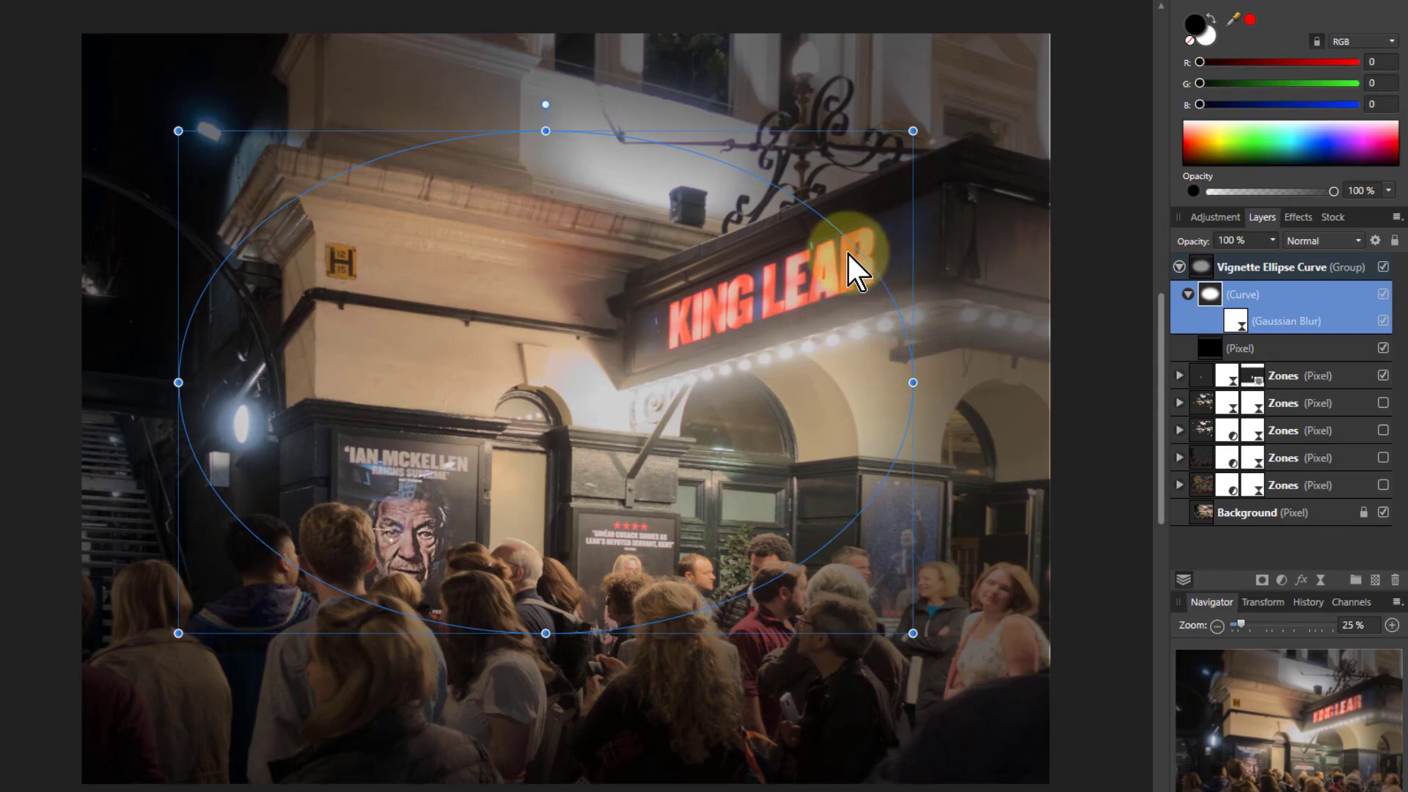
left_click_drag(178, 382, 200, 383)
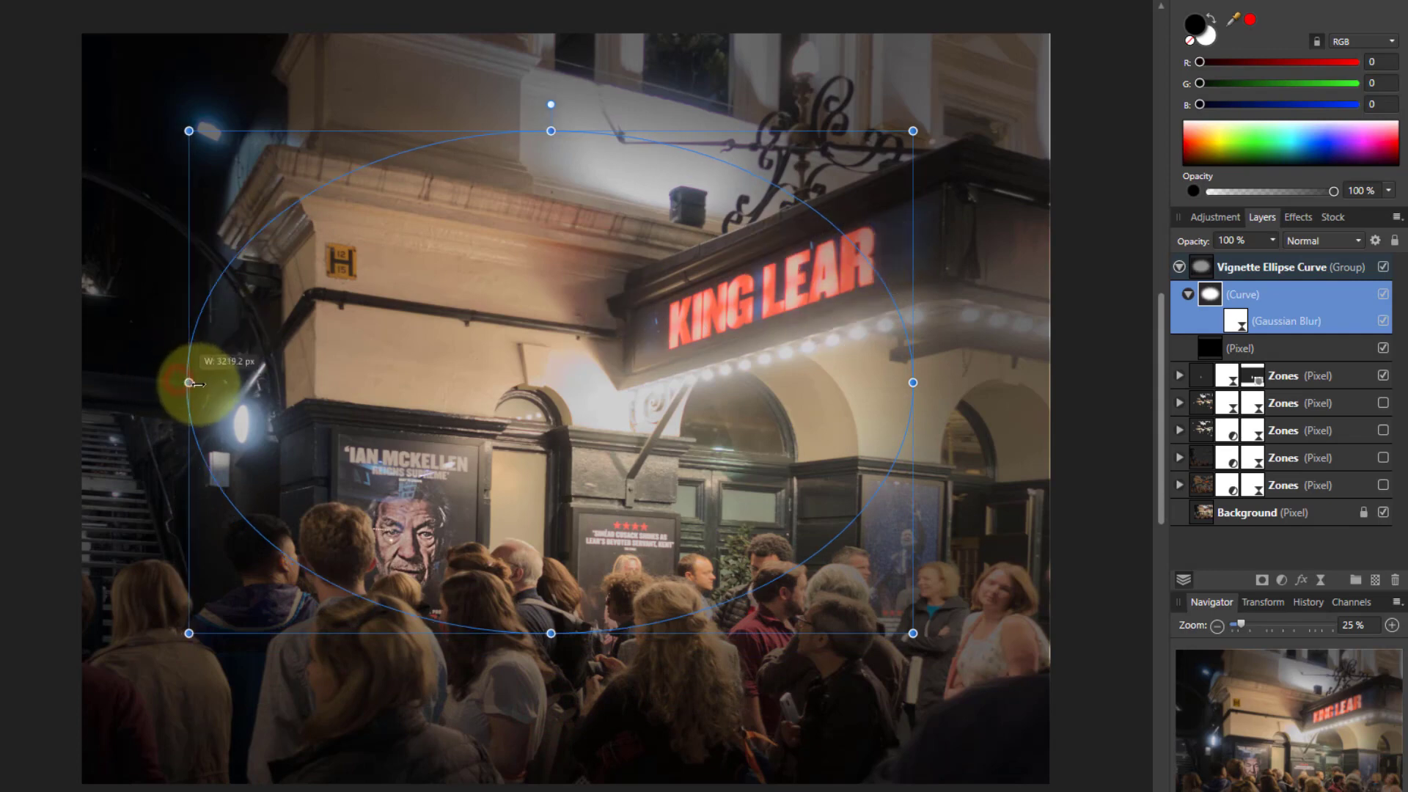
left_click_drag(555, 131, 616, 197)
left_click_drag(577, 308, 622, 307)
left_click_drag(601, 162, 503, 183)
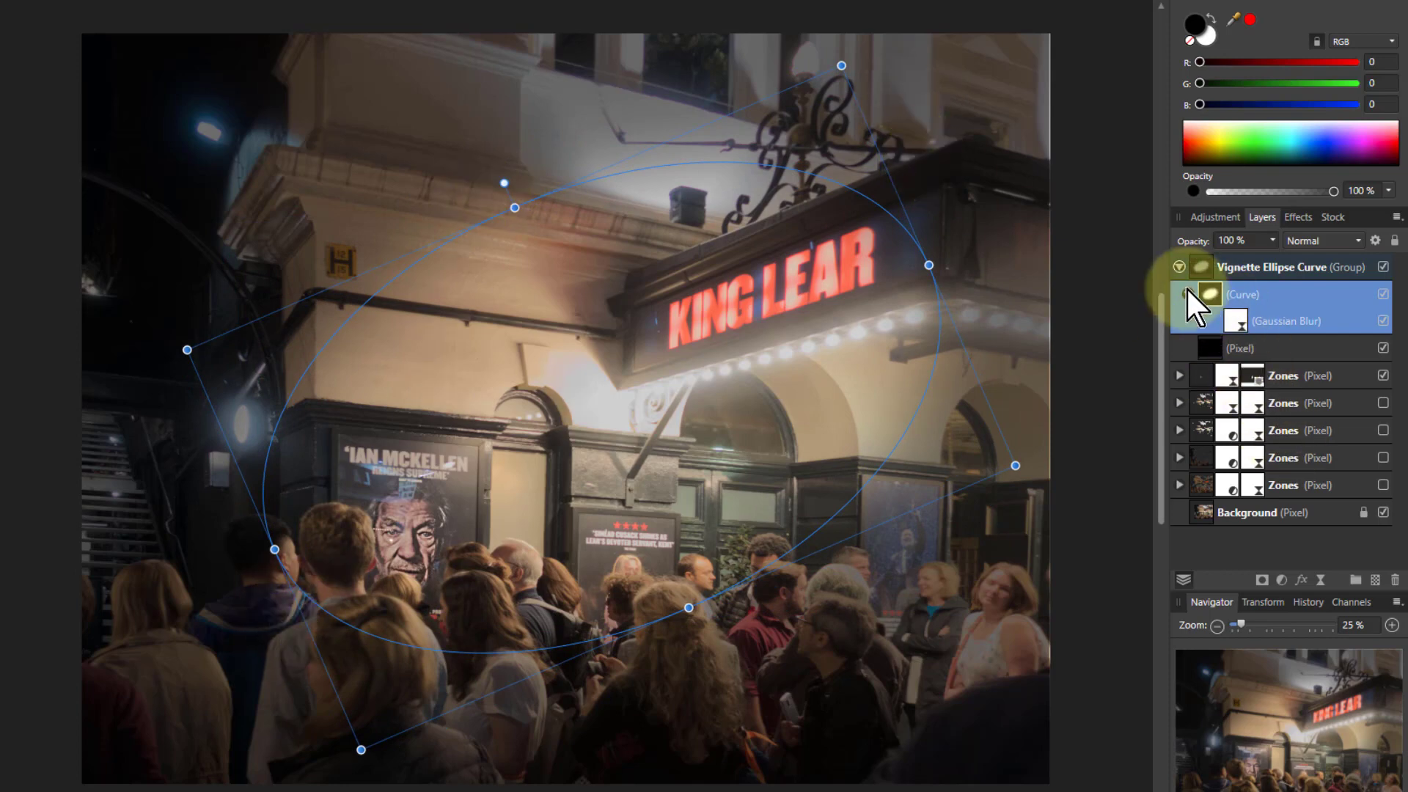
Show the four hidden Zones layers above the Background and switch to the Pan tool to view the photo without the curve outline.
left_click(1383, 402)
left_click(1383, 430)
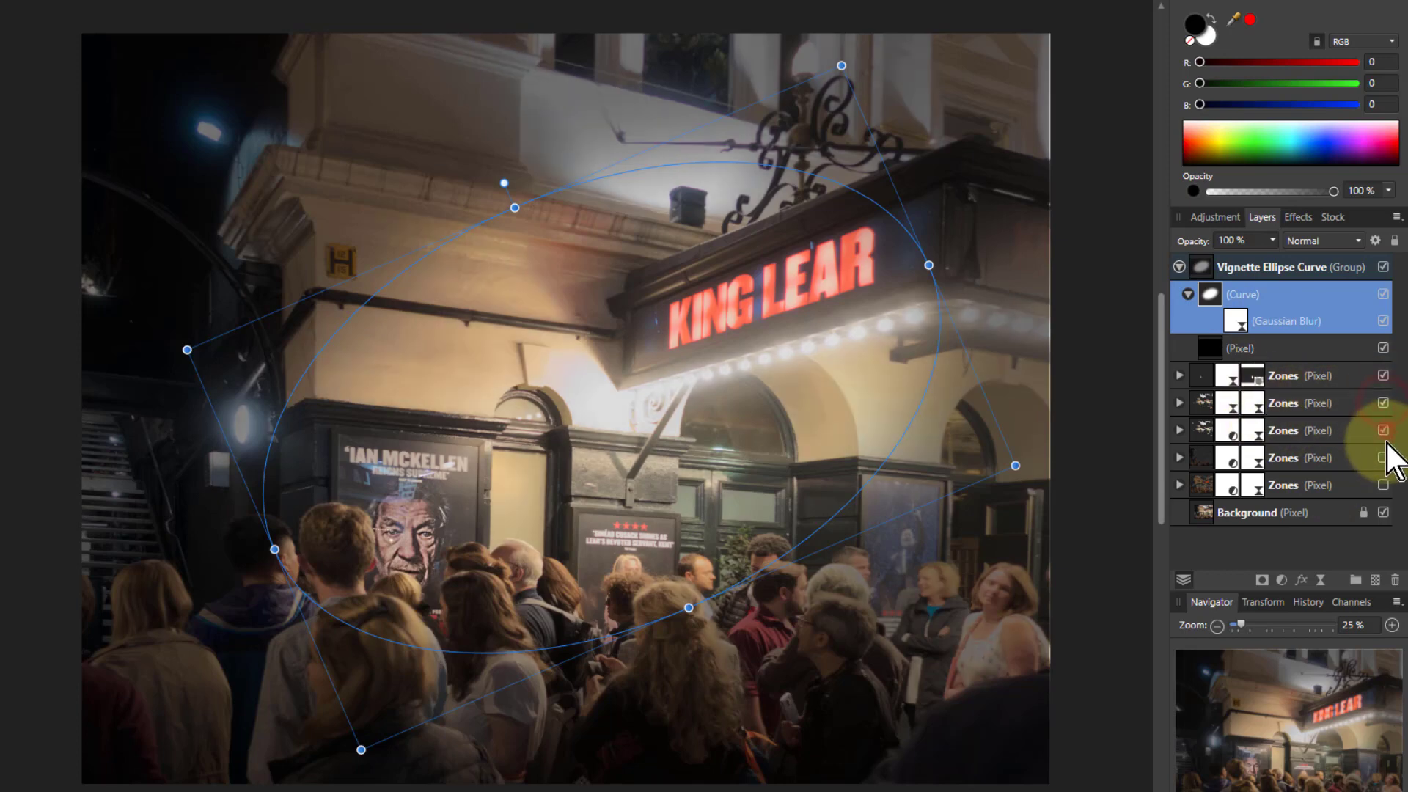
left_click(1383, 458)
left_click(1384, 485)
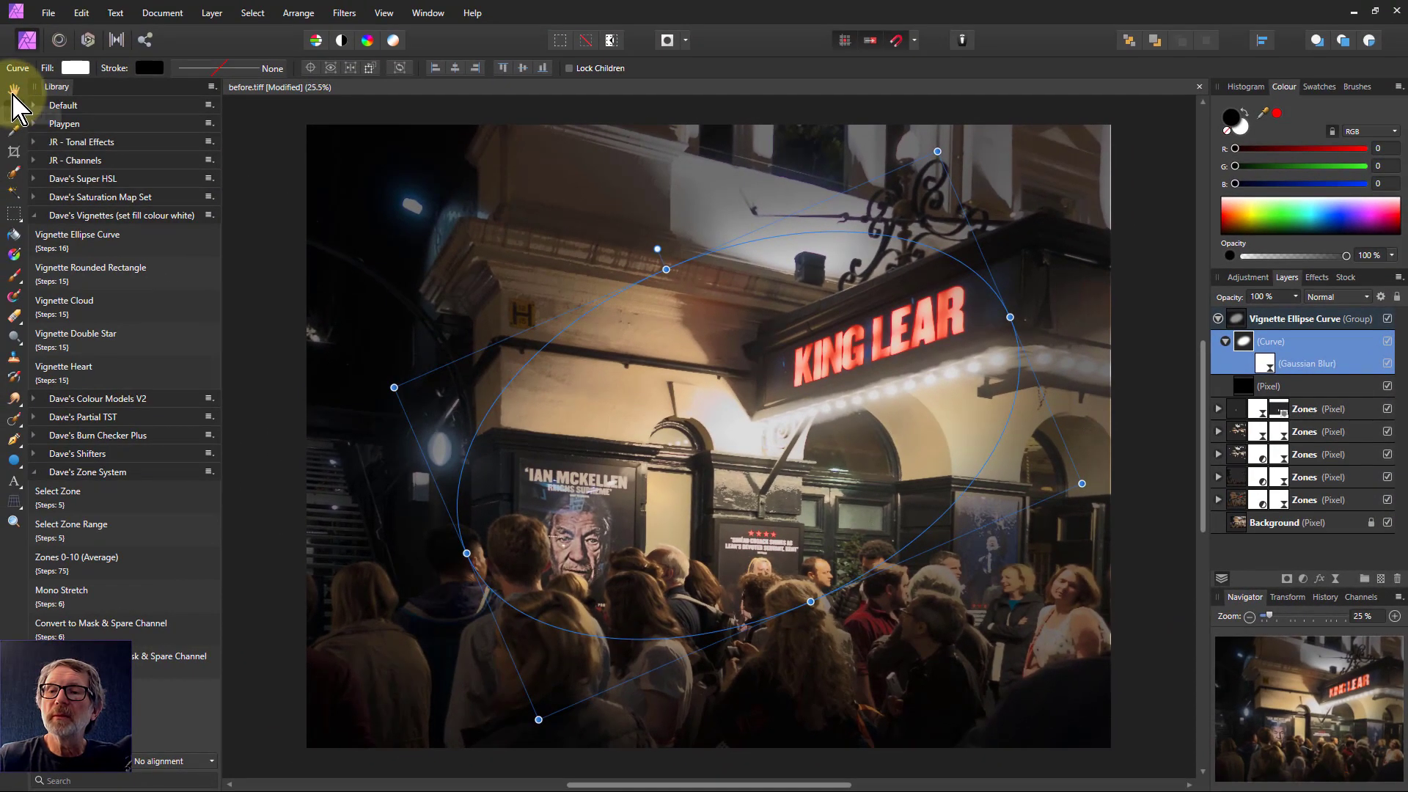
left_click(13, 90)
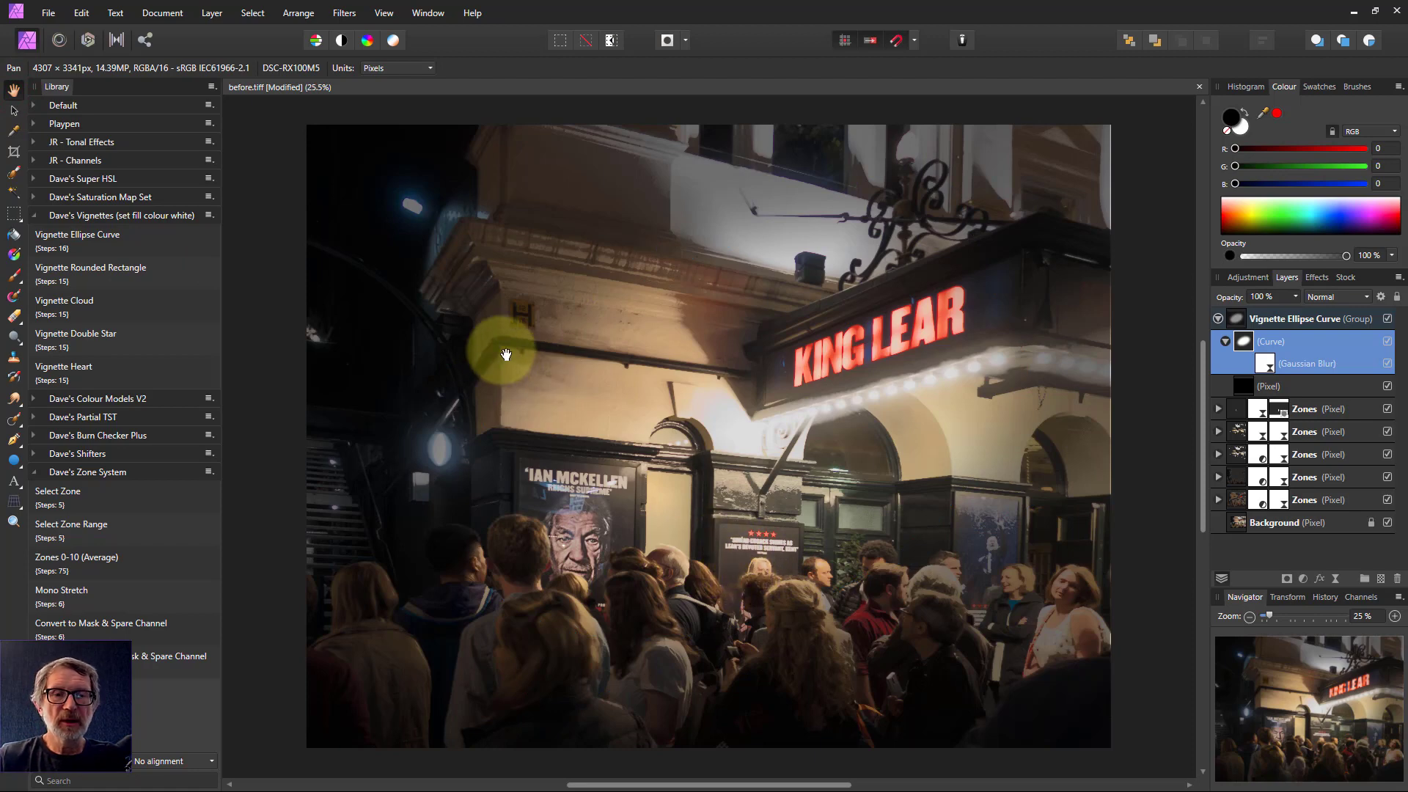
Crop the photo to 4256 x 2976 px, trimming a strip along the top and a sliver of the left edge.
left_click(14, 153)
left_click_drag(298, 125, 314, 194)
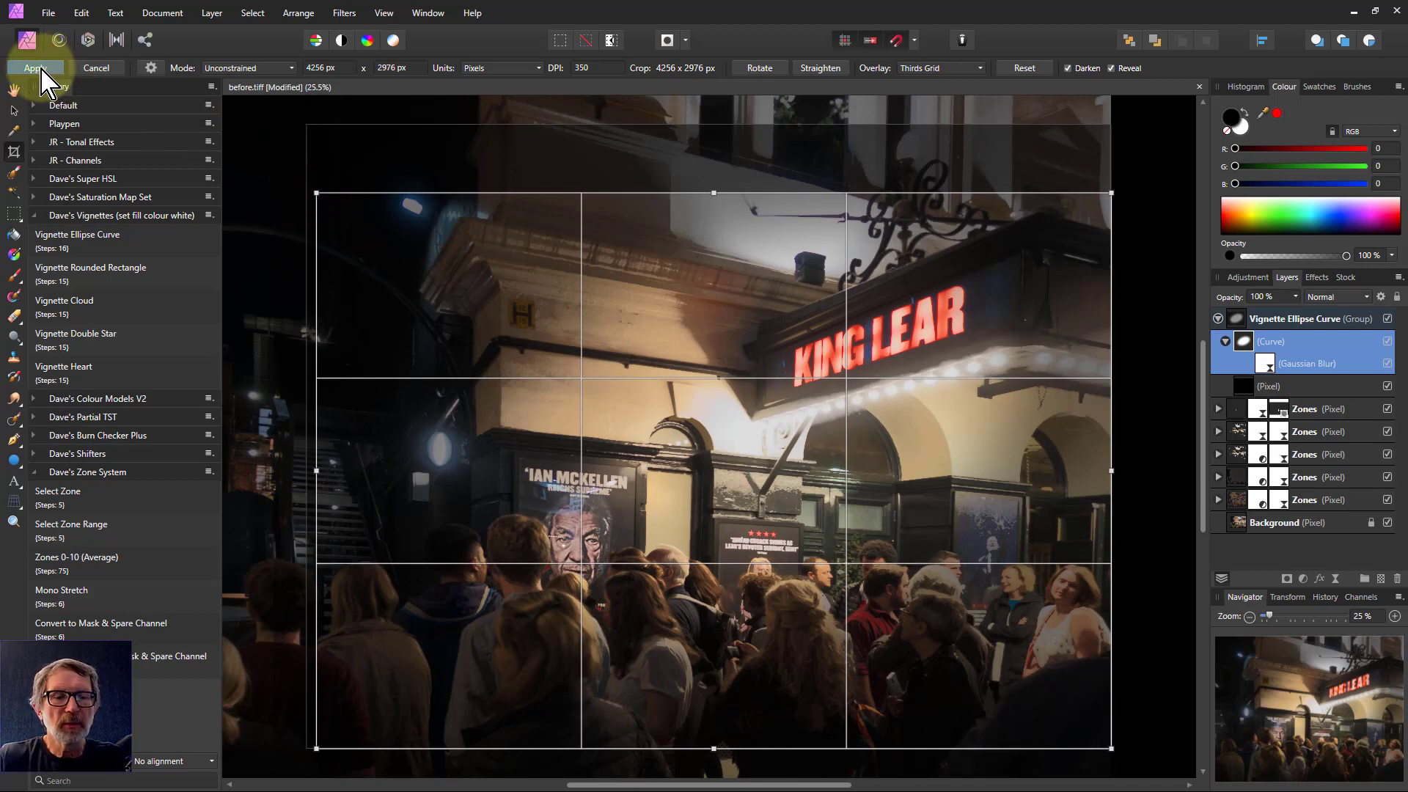
left_click(38, 68)
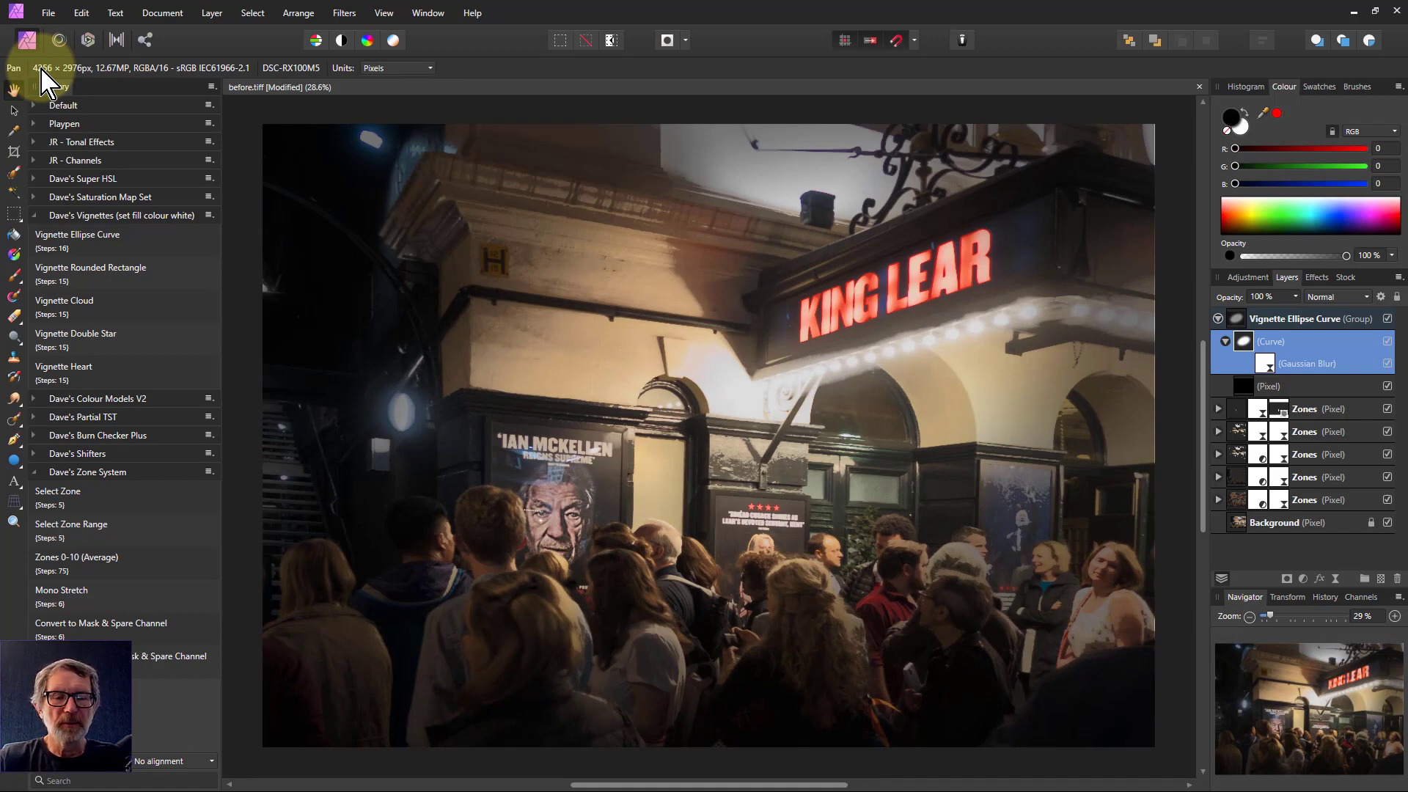
Collapse the vignette group, then hide and reshow it together with all five Zones layers to compare the photo before and after.
left_click(1218, 318)
left_click(1316, 319)
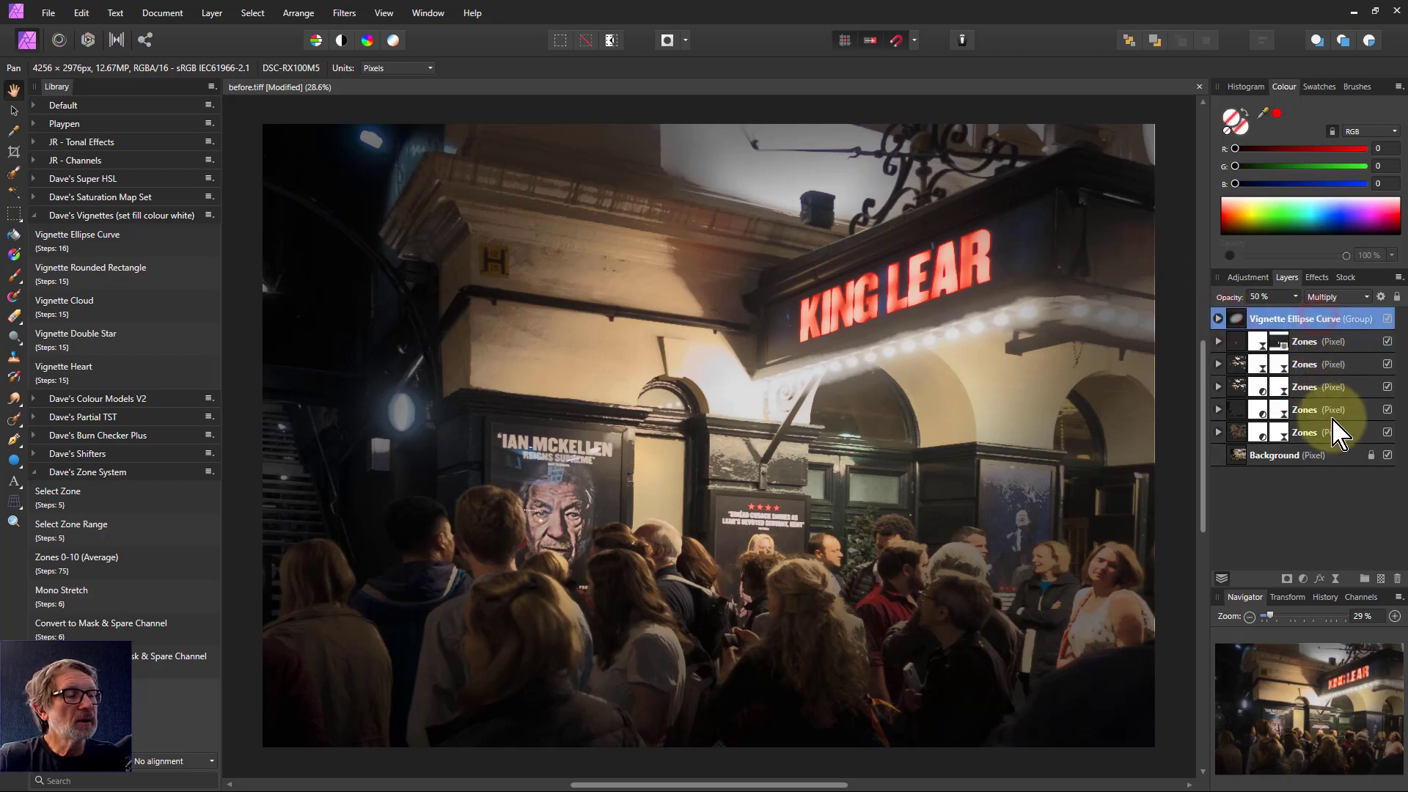
left_click(1339, 433, "shift")
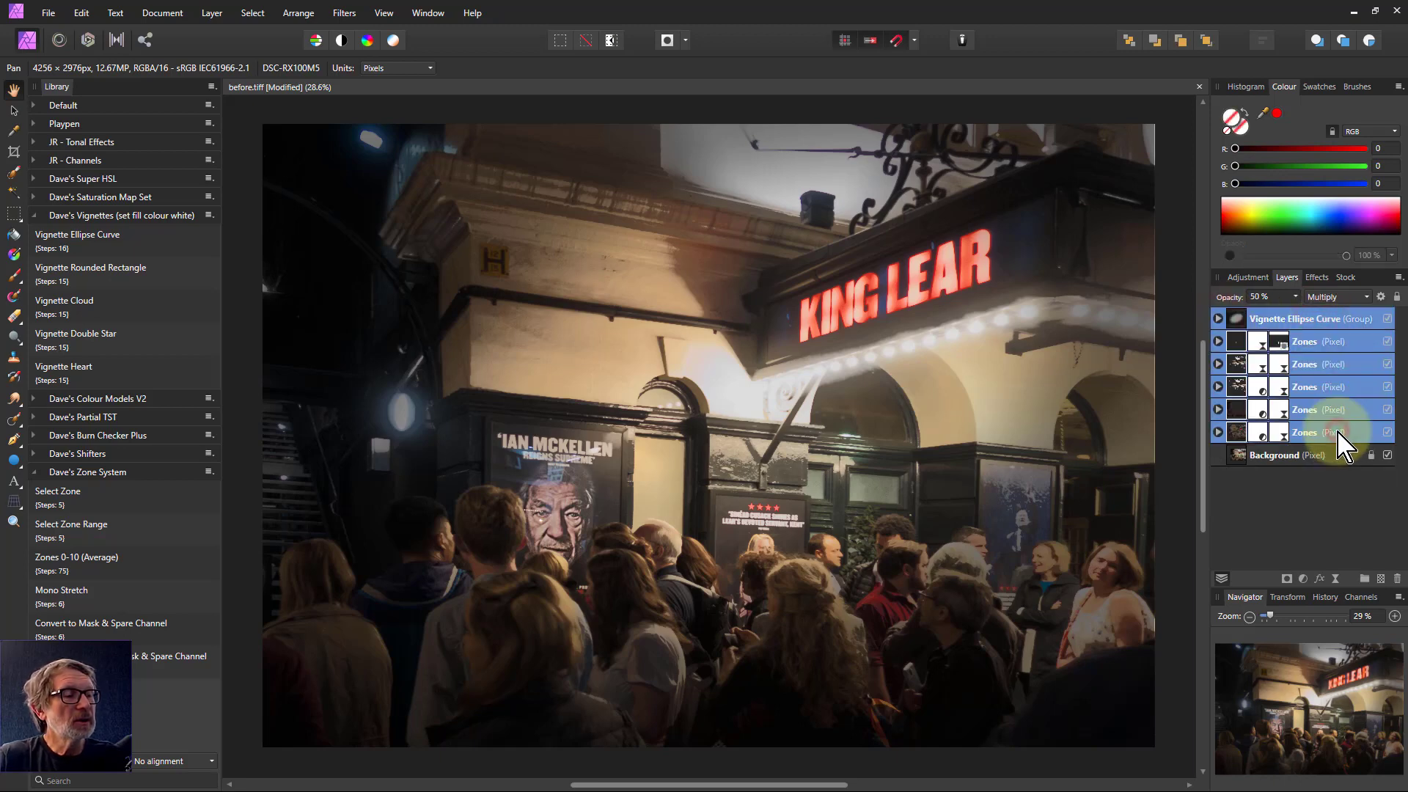
left_click(1387, 433)
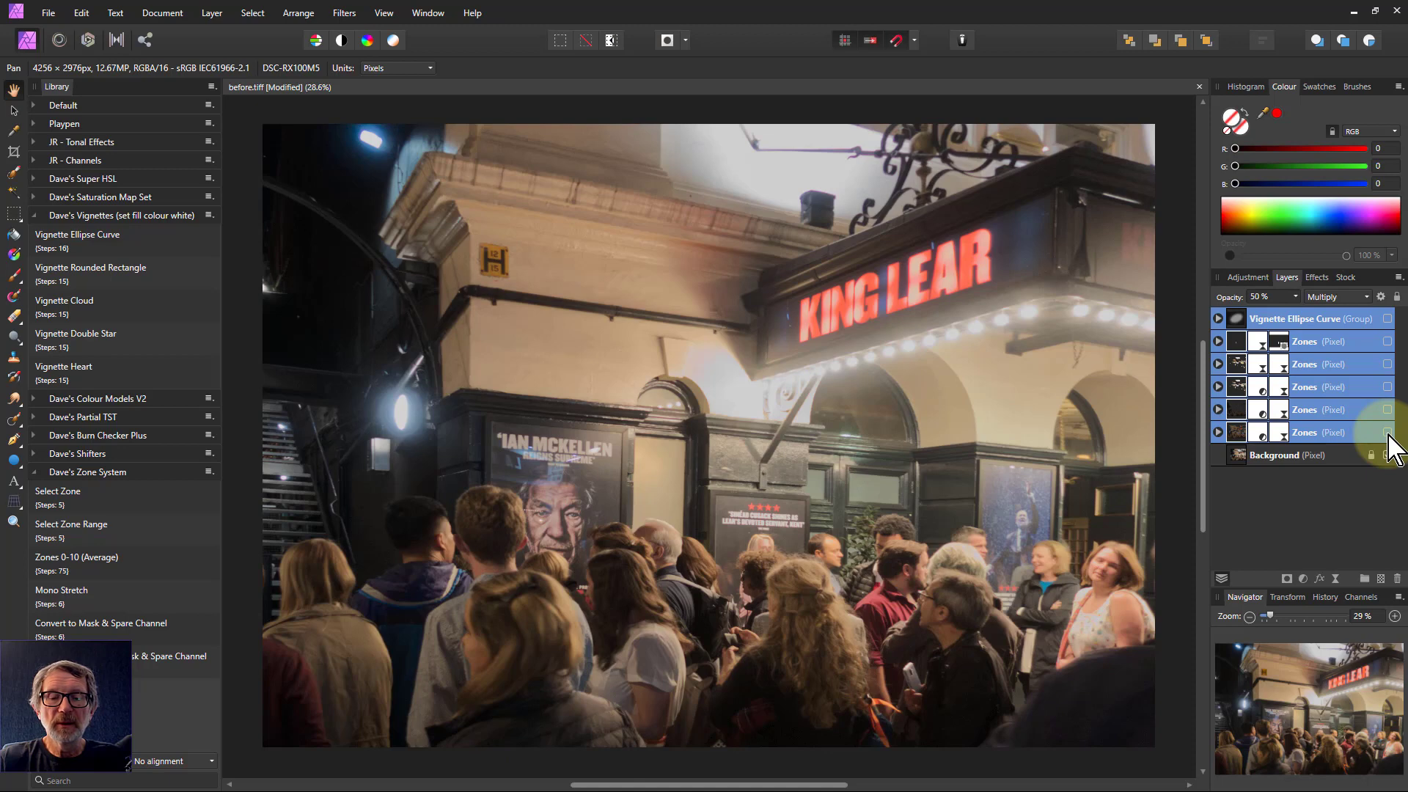
left_click(1387, 433)
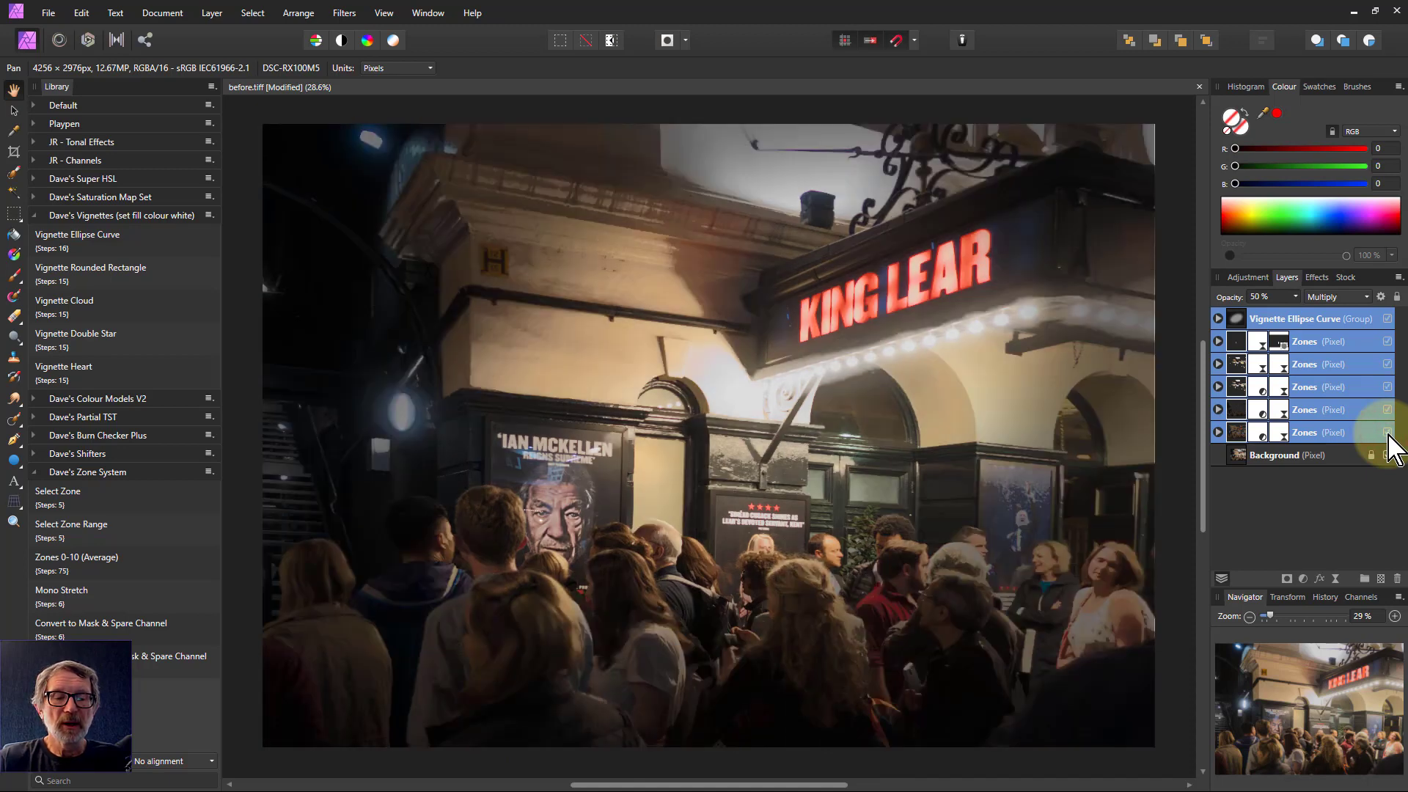